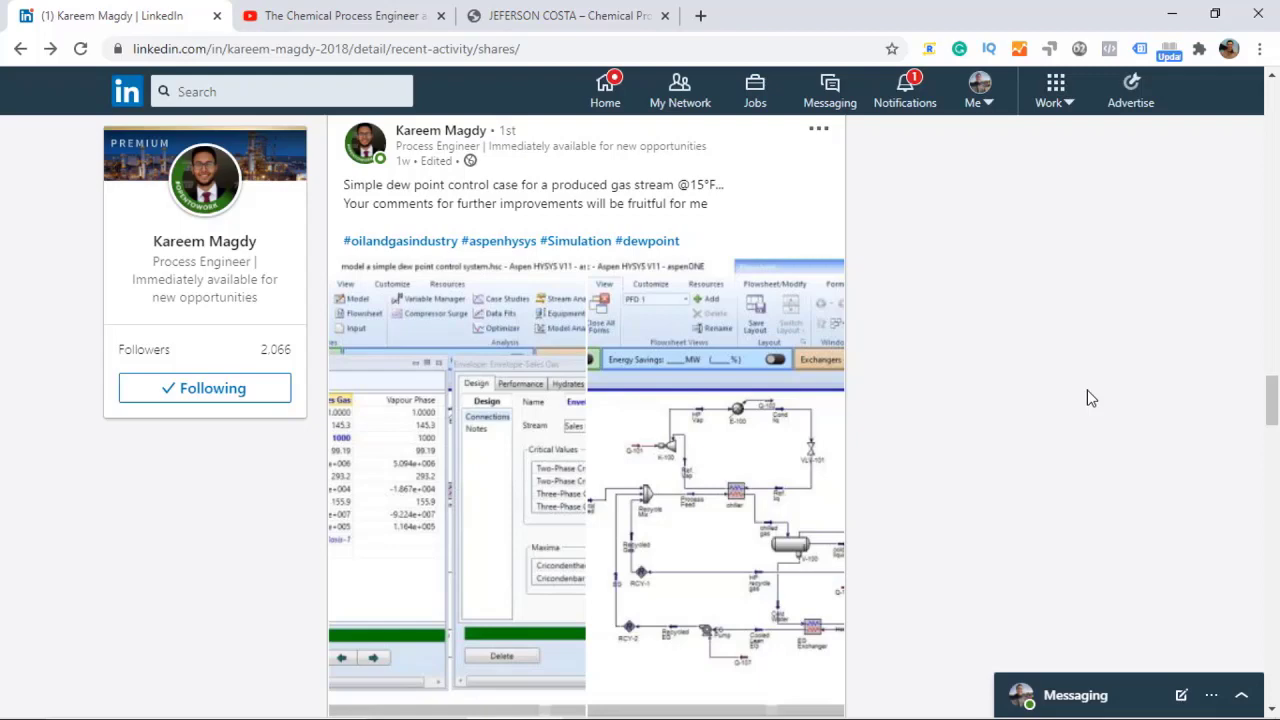
- Read the post on the simple dew point control case and the comment asking how and where the dew point is controlled
{"action": "scroll", "coordinate": [1087, 390], "scroll_direction": "down", "scroll_amount": 8}
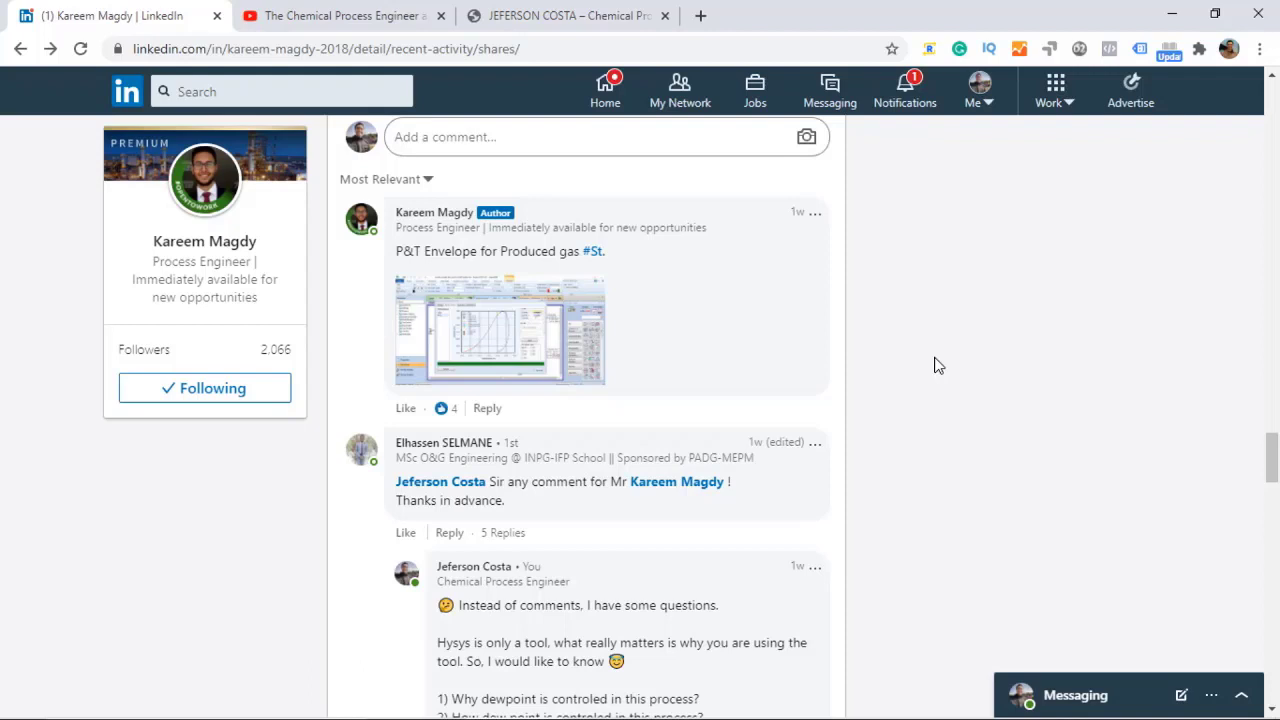
{"action": "scroll", "coordinate": [938, 365], "scroll_direction": "down", "scroll_amount": 3}
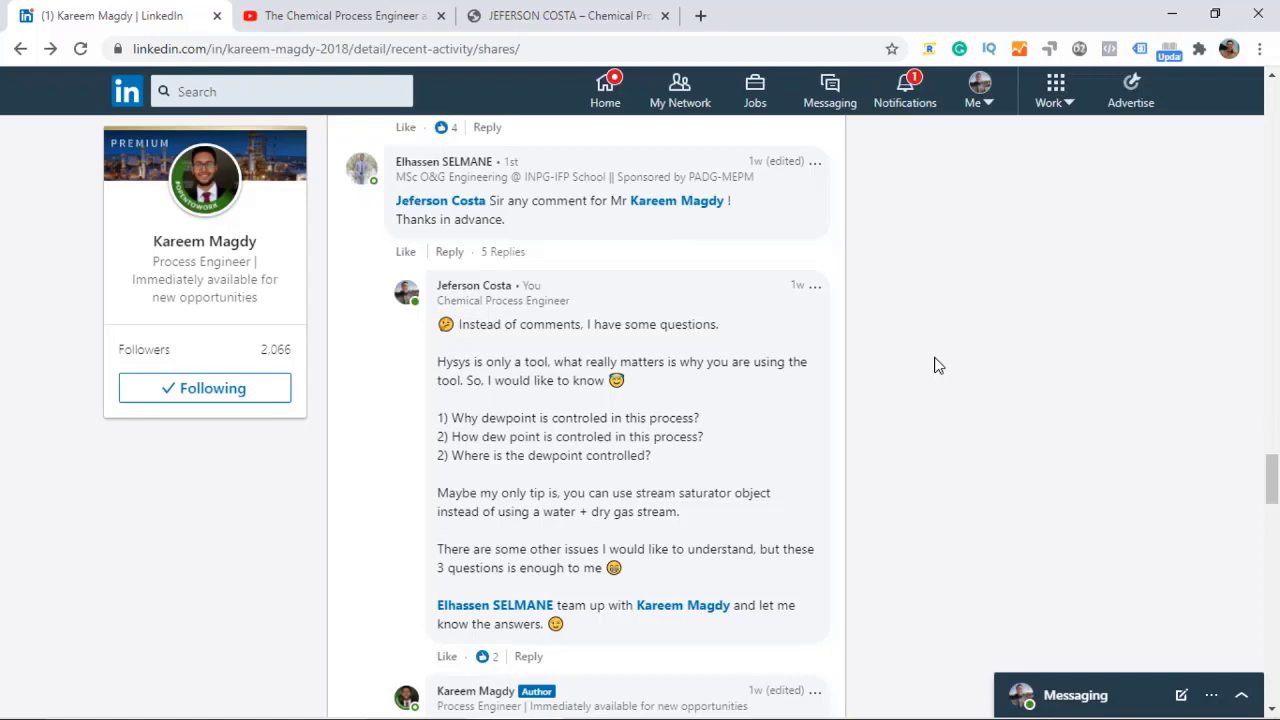
{"action": "scroll", "coordinate": [934, 365], "scroll_direction": "up", "scroll_amount": 10}
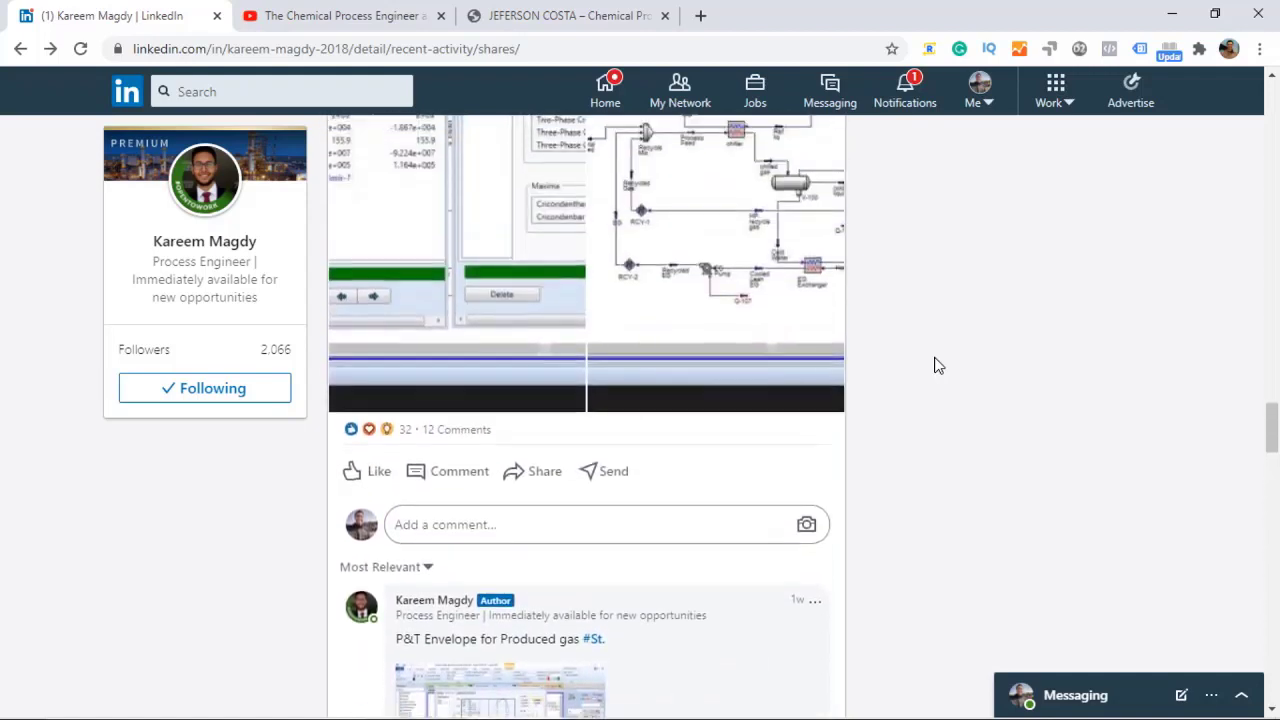
{"action": "scroll", "coordinate": [934, 365], "scroll_direction": "up", "scroll_amount": 2}
- Examine the post's enlarged images of the dew point control flowsheet and the Sales Gas stream with its envelope
{"action": "left_click", "coordinate": [704, 428]}
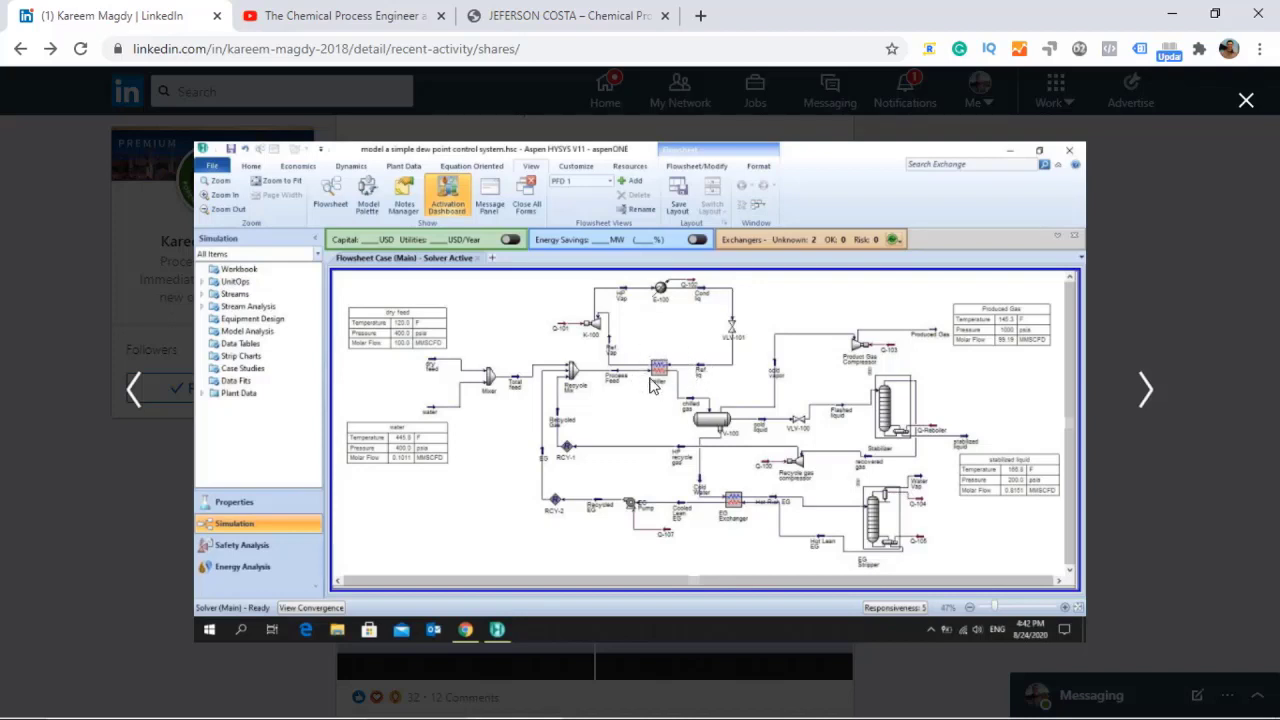
{"action": "left_click", "coordinate": [1147, 393]}
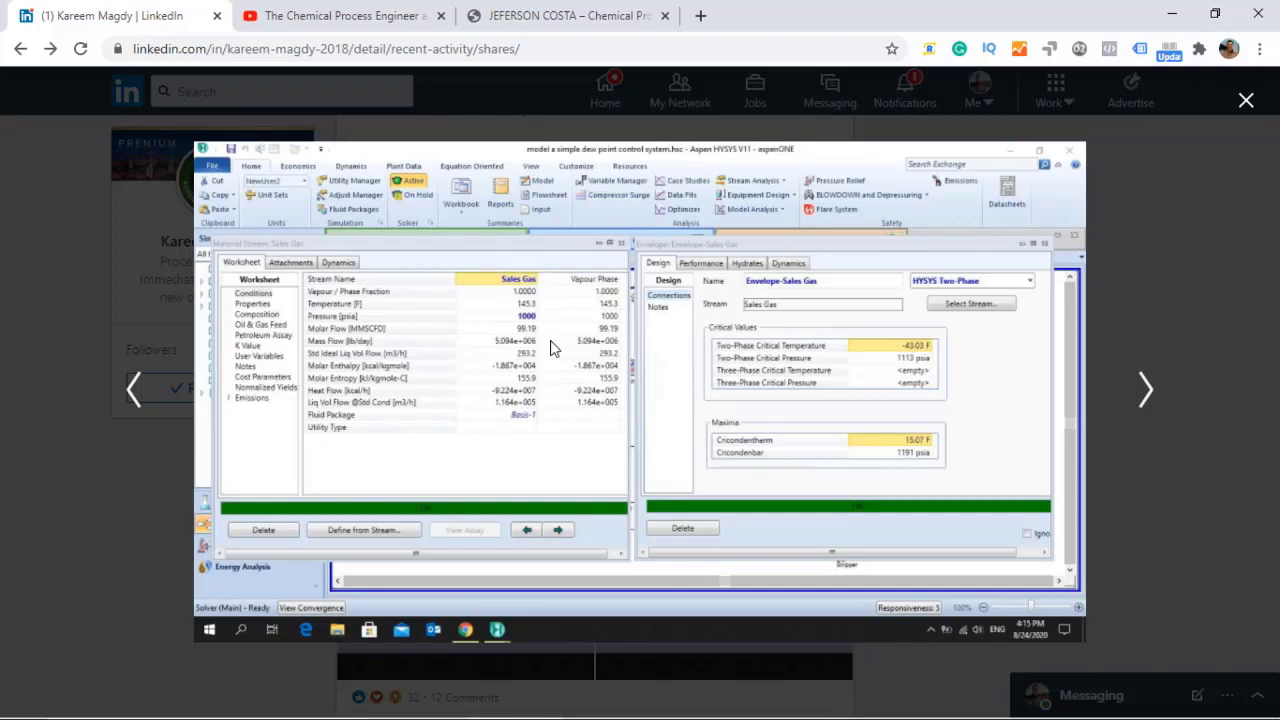
{"action": "left_click", "coordinate": [136, 386]}
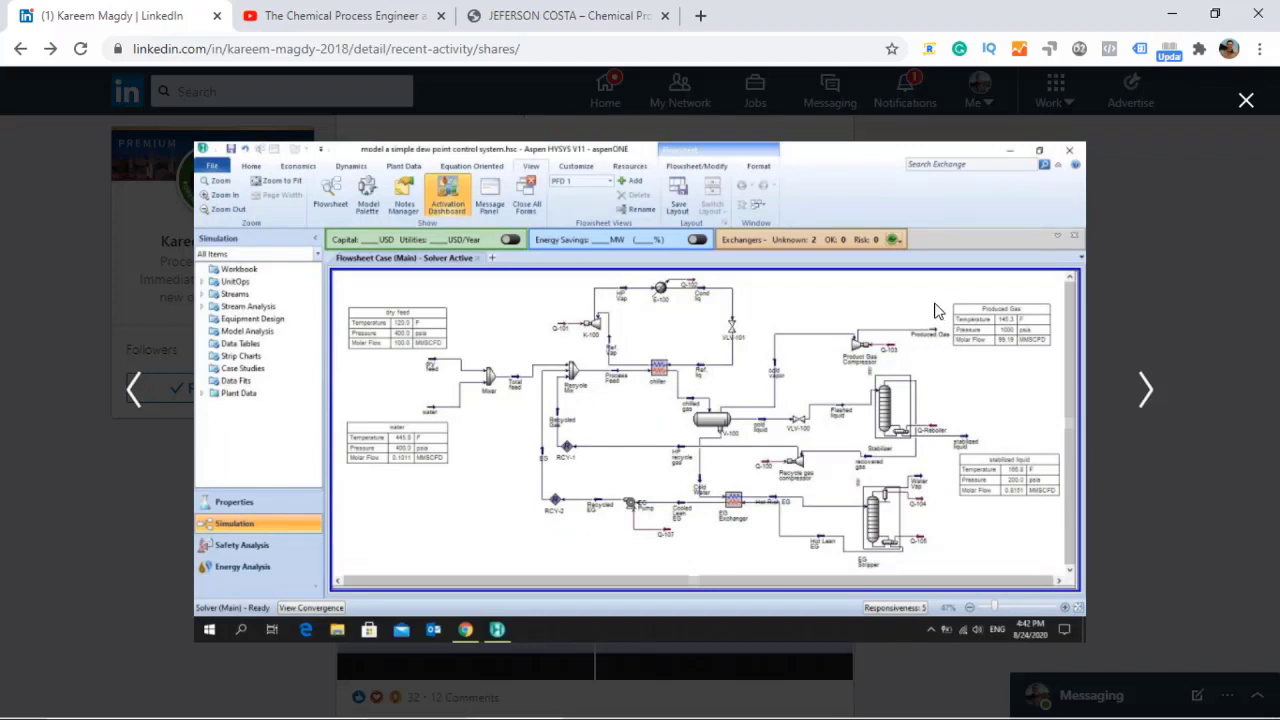
{"action": "scroll", "coordinate": [515, 378], "scroll_direction": "down", "scroll_amount": 1}
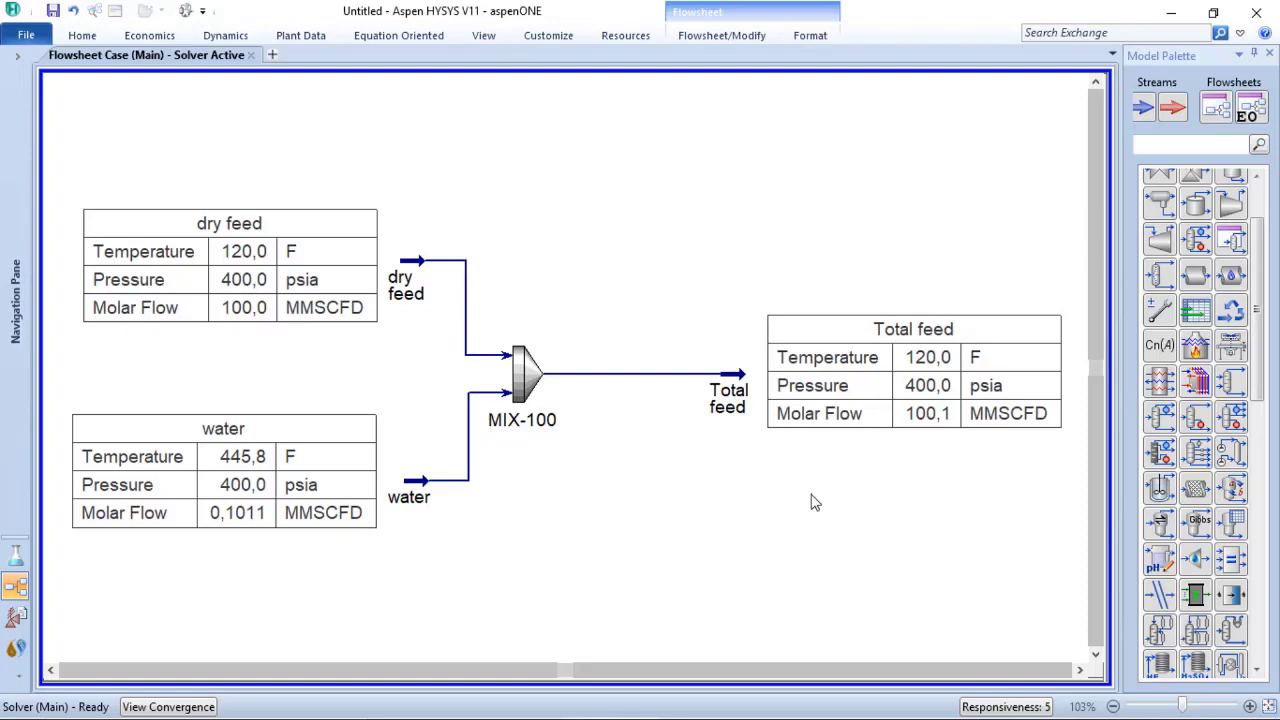
- Switch to Adobe Acrobat Reader and review the conditions, properties and overall composition in the Dry feed Workbook PDF
{"action": "key", "text": "alt+Tab"}
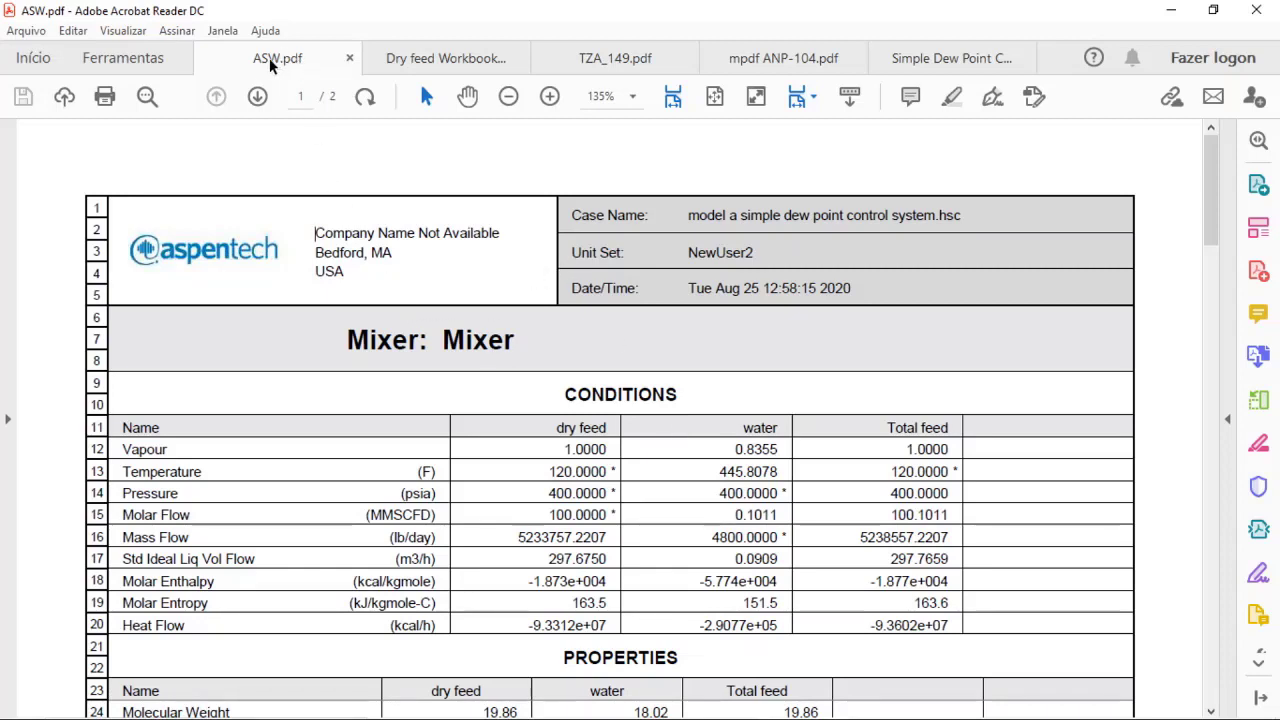
{"action": "left_click_drag", "start_coordinate": [270, 65], "coordinate": [420, 81]}
{"action": "left_click", "coordinate": [420, 70]}
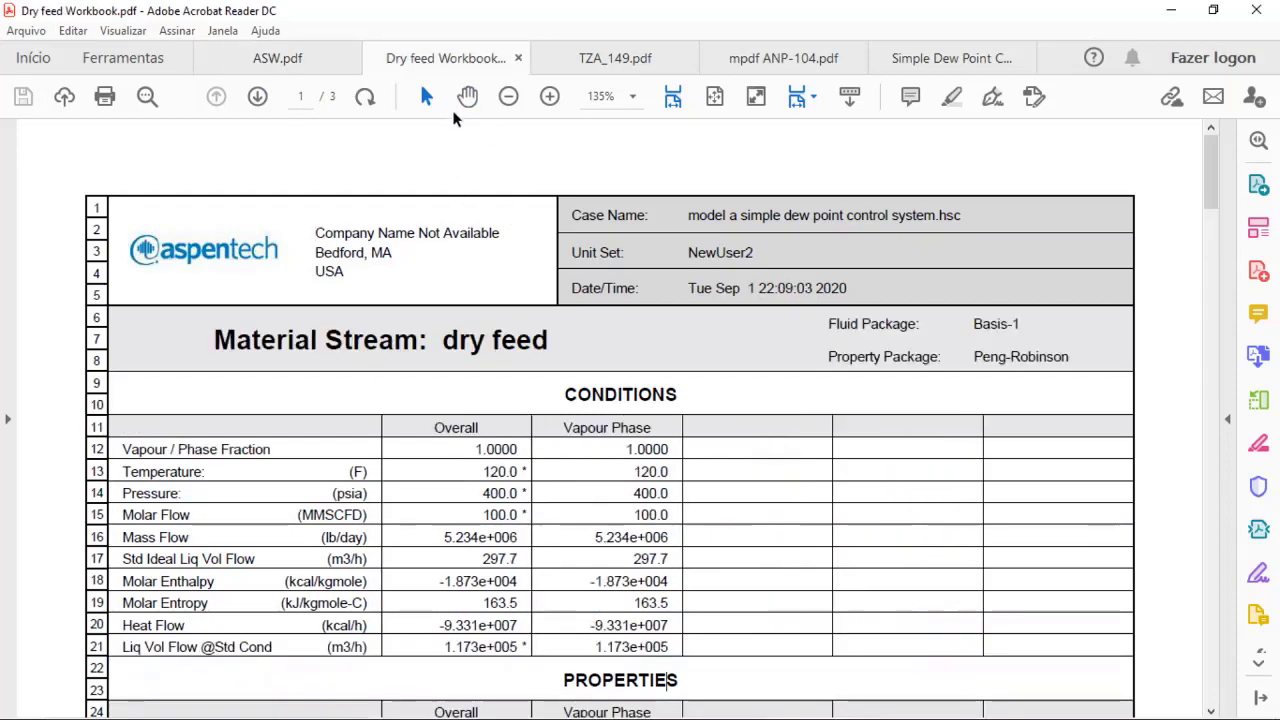
{"action": "scroll", "coordinate": [622, 517], "scroll_direction": "down", "scroll_amount": 3}
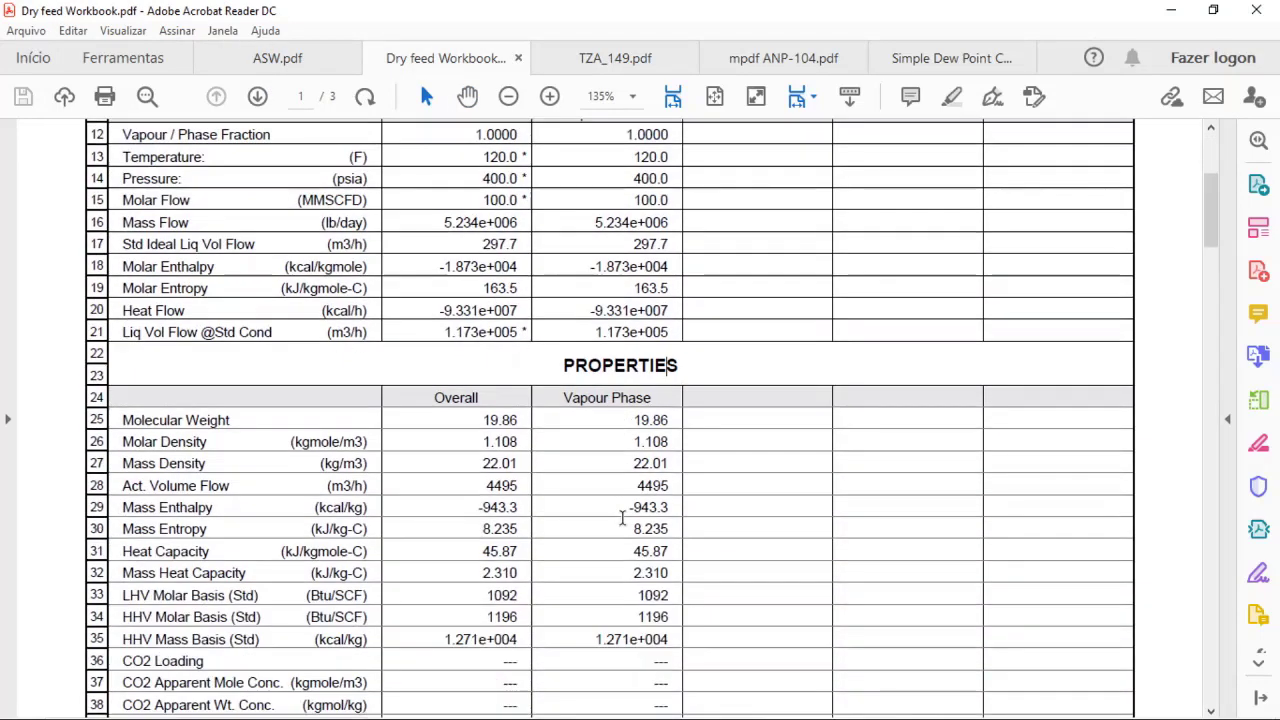
{"action": "scroll", "coordinate": [622, 517], "scroll_direction": "up", "scroll_amount": 1}
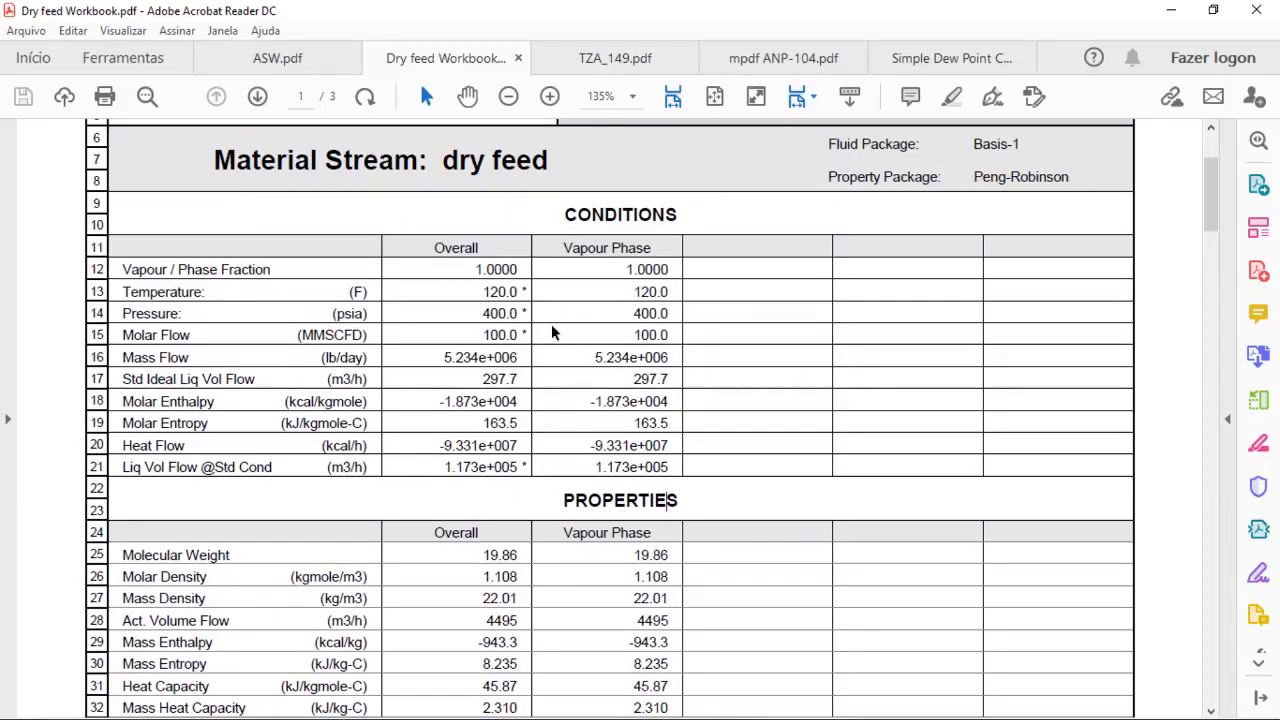
{"action": "scroll", "coordinate": [656, 447], "scroll_direction": "down", "scroll_amount": 7}
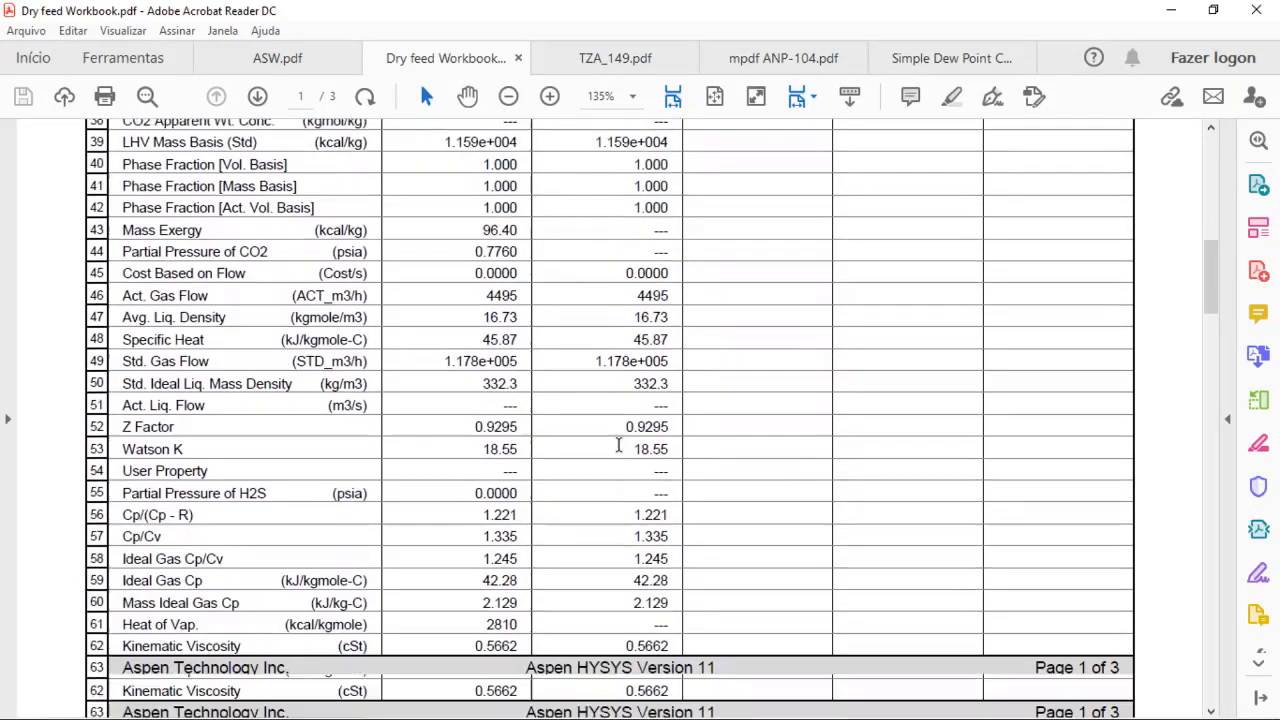
{"action": "scroll", "coordinate": [619, 447], "scroll_direction": "down", "scroll_amount": 14}
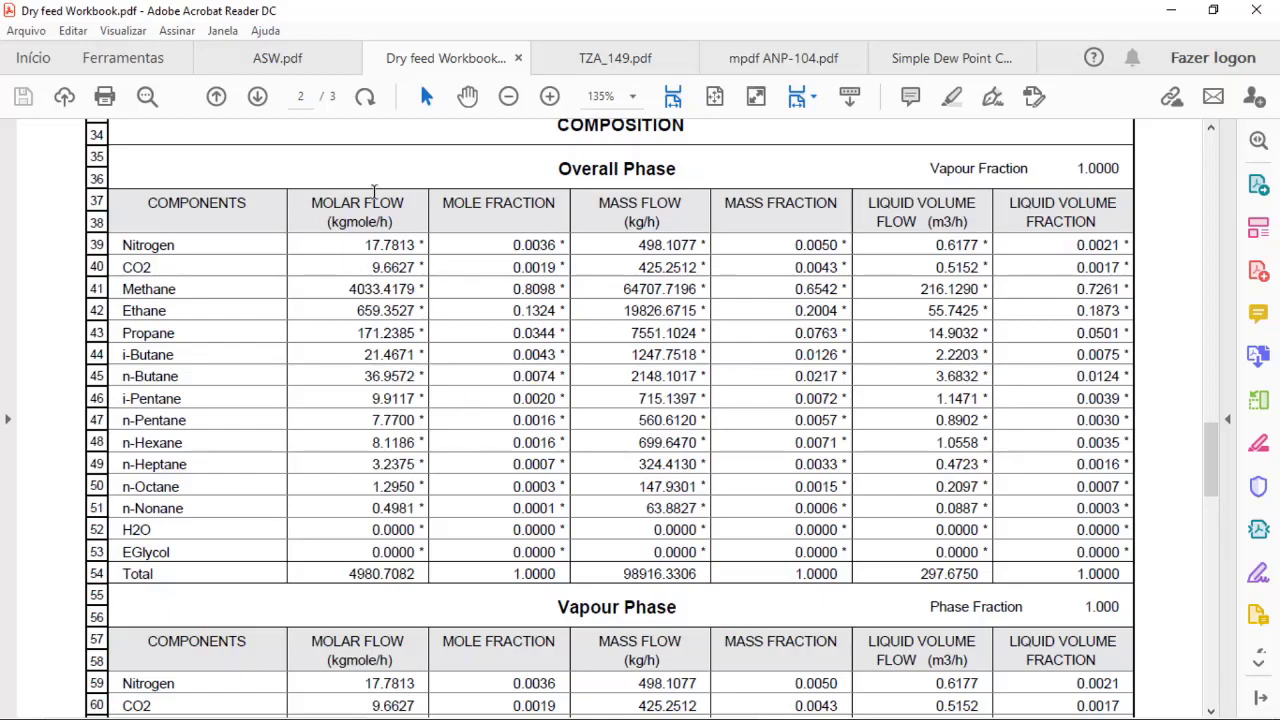
- Examine the ASW.pdf mixer report for the specified temperature, pressure and molar flow of the dry feed and the total feed temperature
{"action": "left_click", "coordinate": [278, 58]}
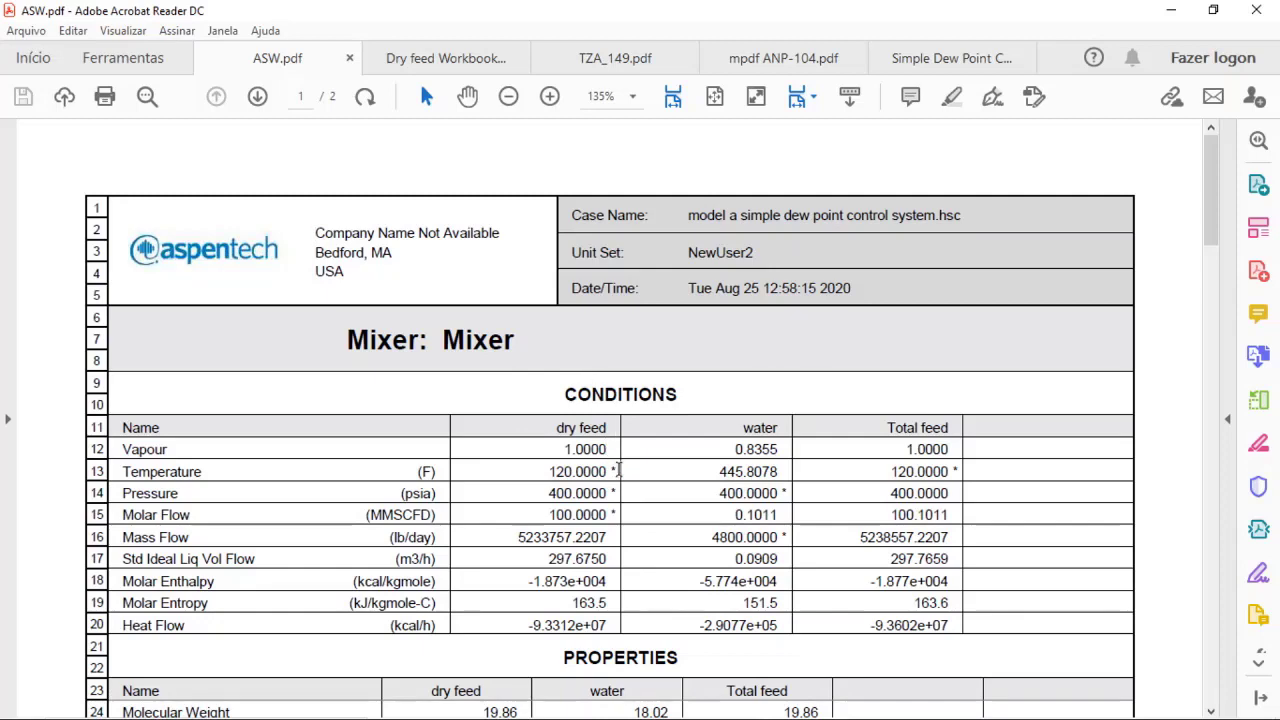
{"action": "double_click", "coordinate": [616, 471]}
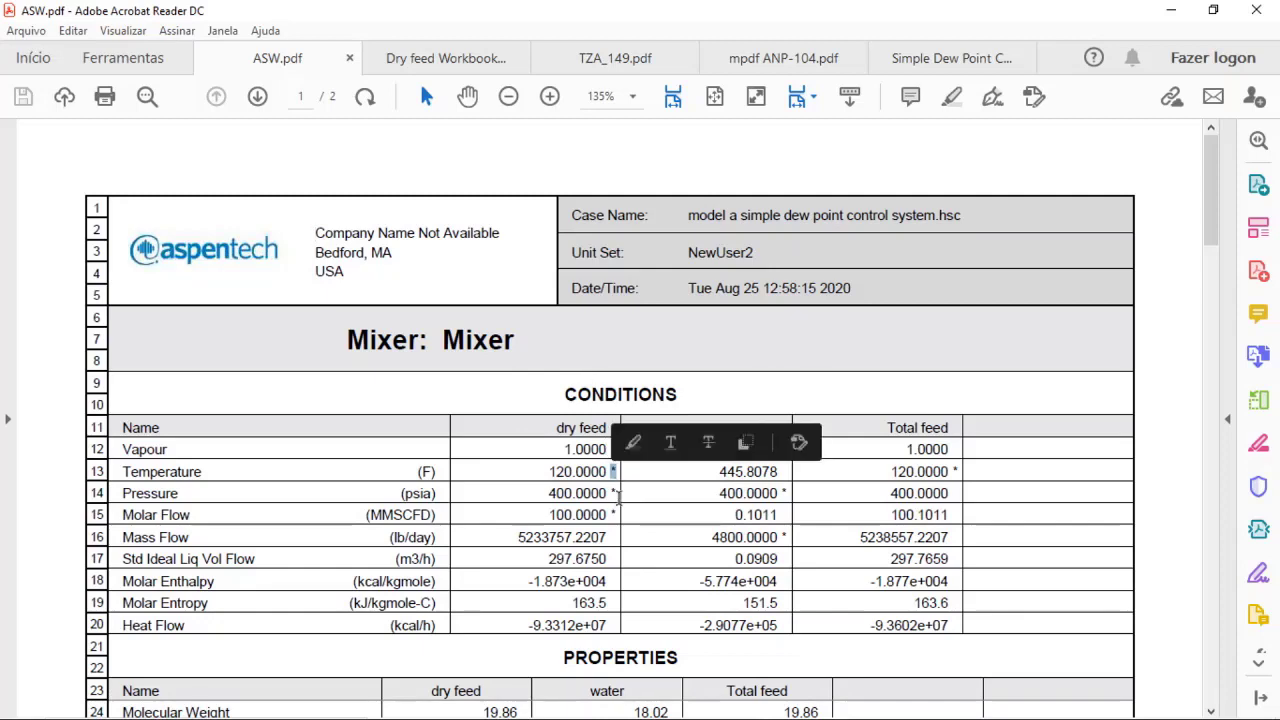
{"action": "double_click", "coordinate": [614, 492]}
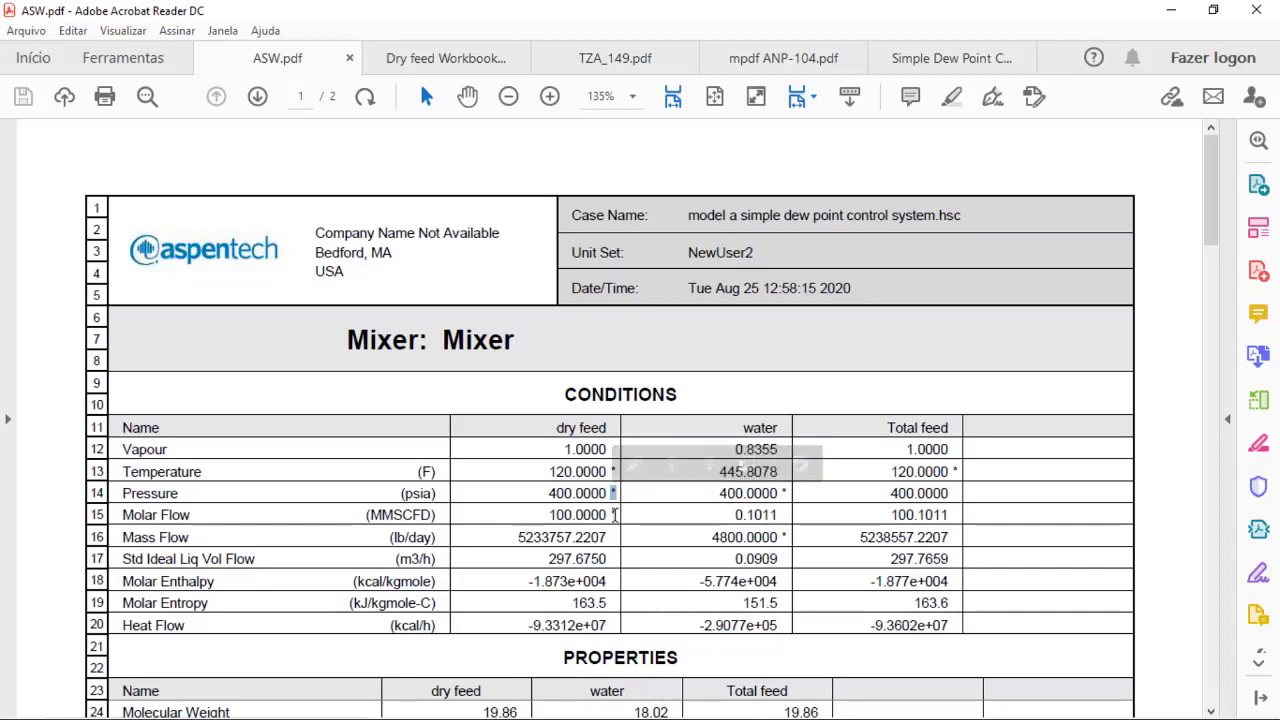
{"action": "left_click", "coordinate": [604, 488]}
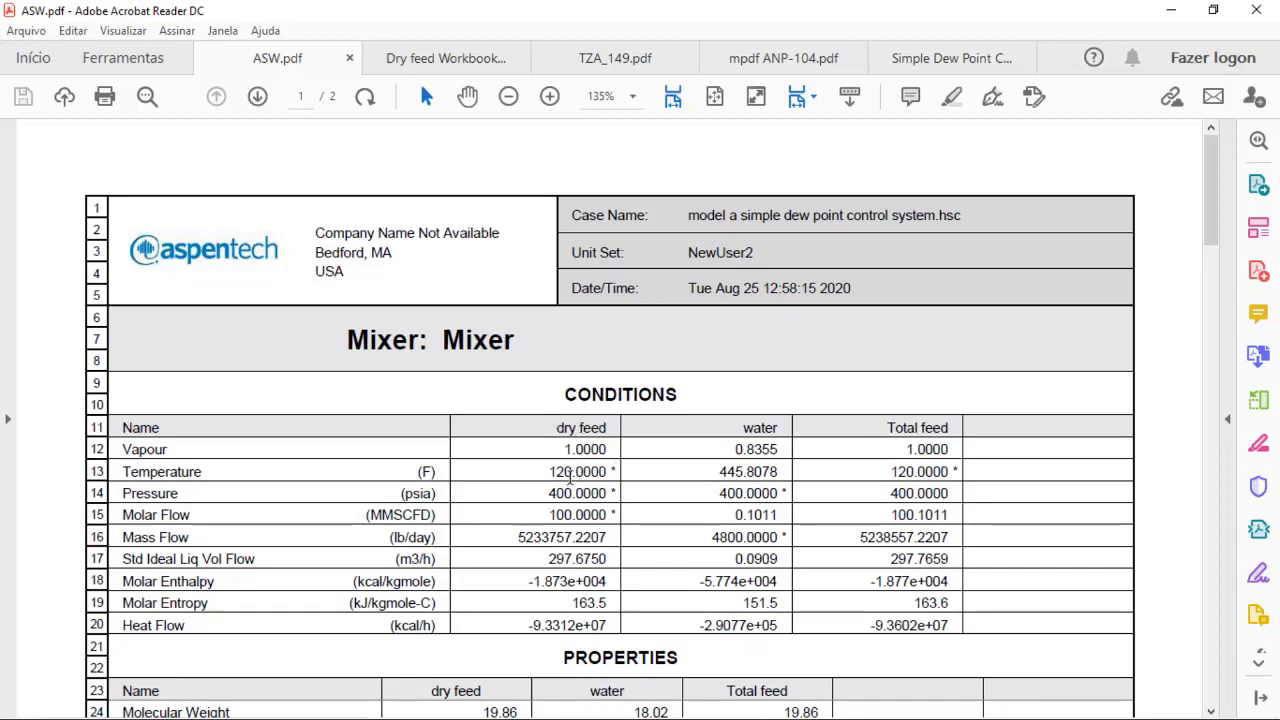
{"action": "left_click_drag", "start_coordinate": [549, 471], "coordinate": [618, 472]}
{"action": "left_click_drag", "start_coordinate": [549, 493], "coordinate": [618, 515]}
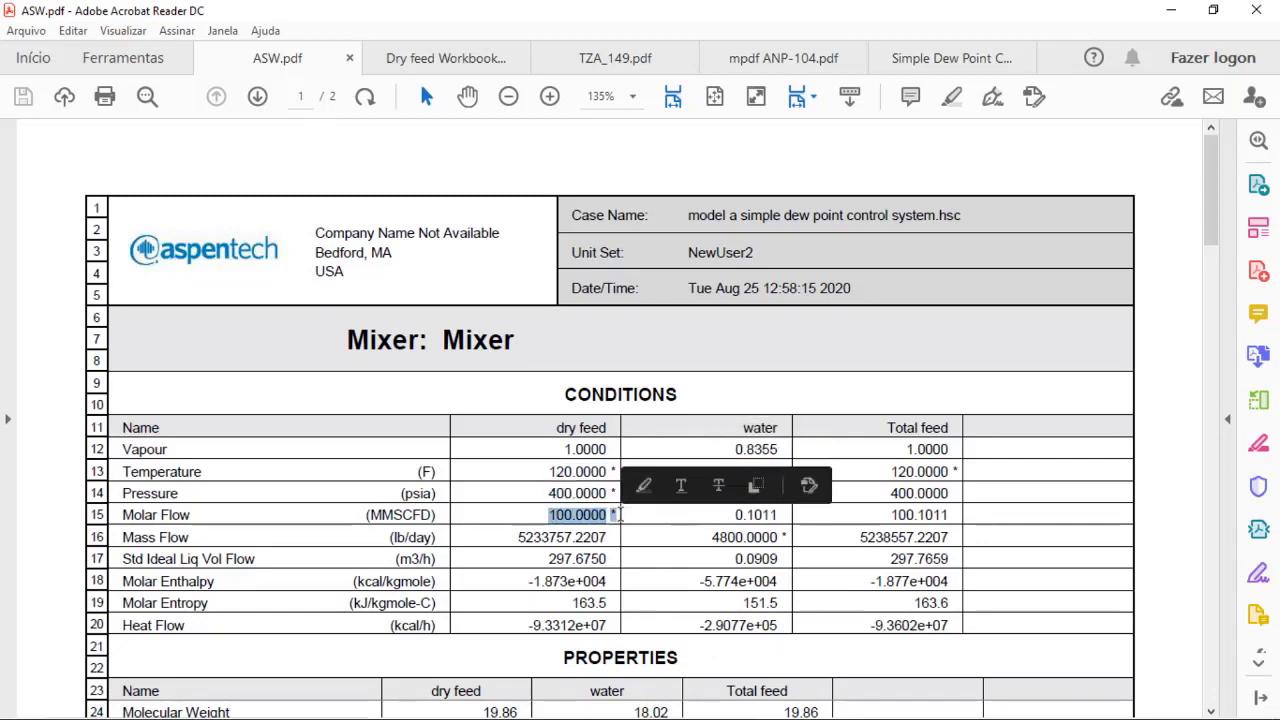
{"action": "left_click", "coordinate": [838, 572]}
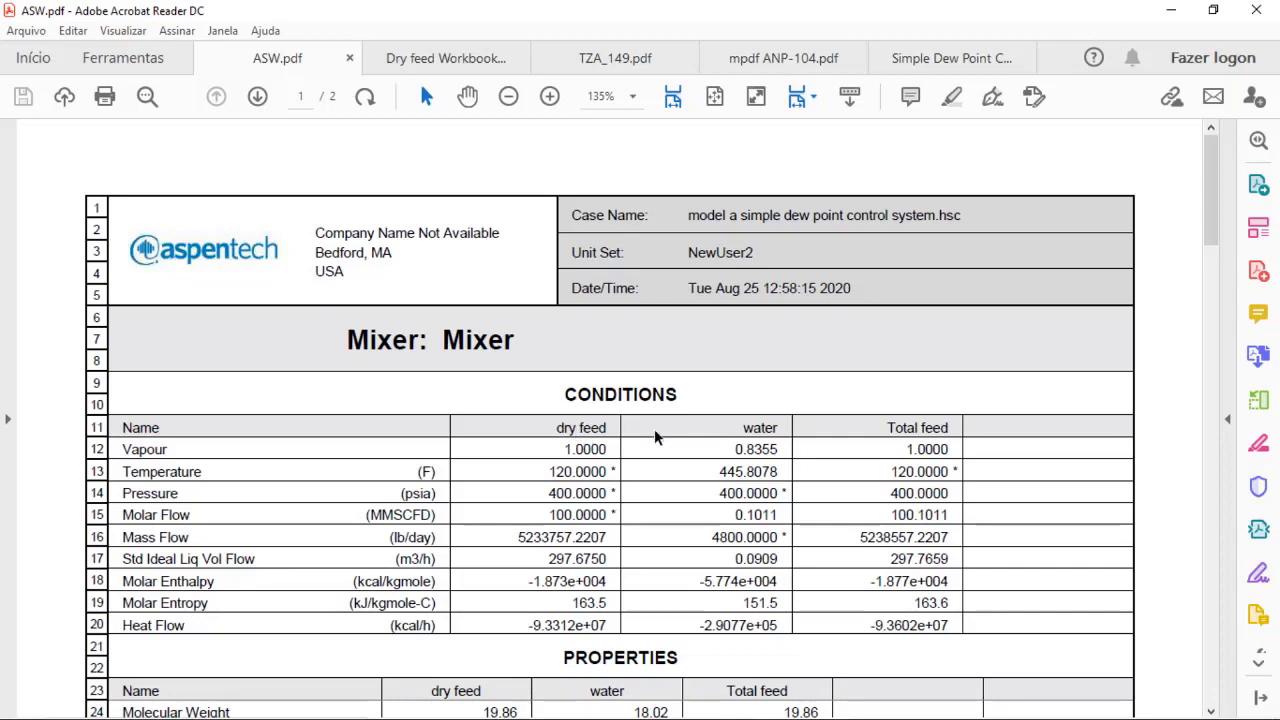
{"action": "left_click_drag", "start_coordinate": [886, 475], "coordinate": [950, 472]}
{"action": "left_click", "coordinate": [906, 493]}
- Return to Aspen HYSYS and check the stream conditions in the worksheet of mixer MIX-100
{"action": "key", "text": "alt+Tab"}
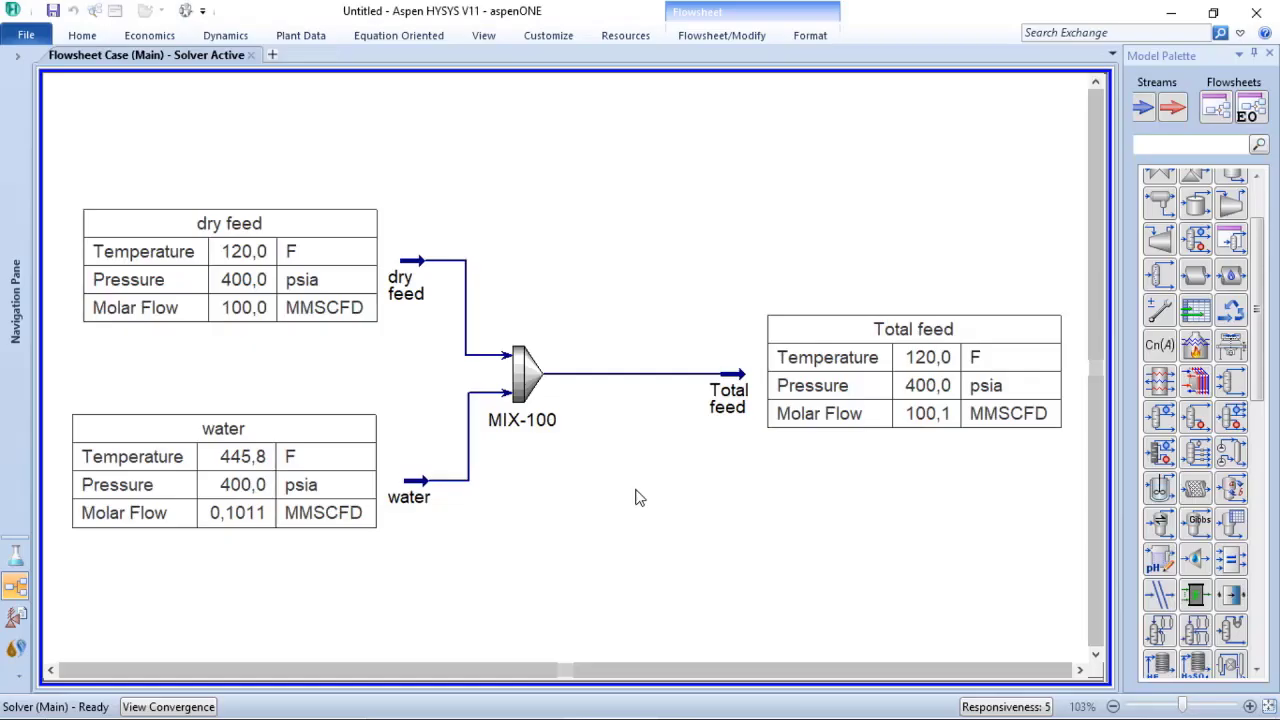
{"action": "double_click", "coordinate": [527, 375]}
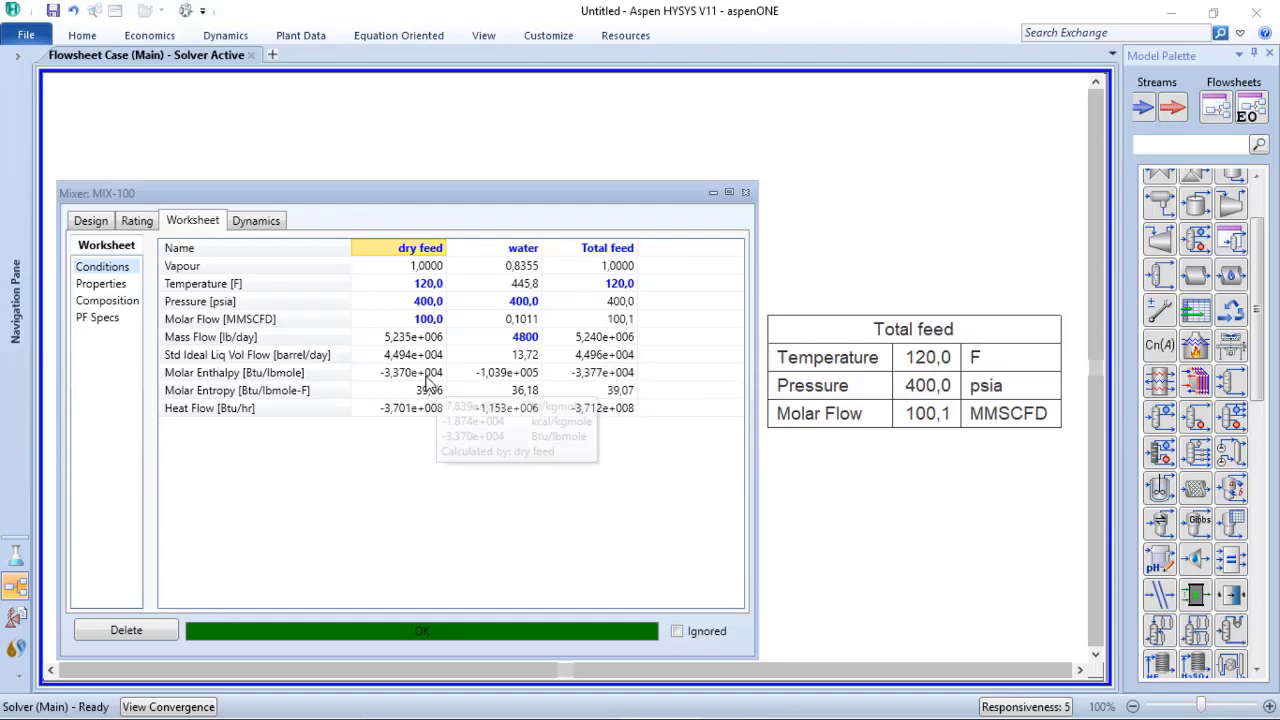
{"action": "mouse_move", "coordinate": [425, 380]}
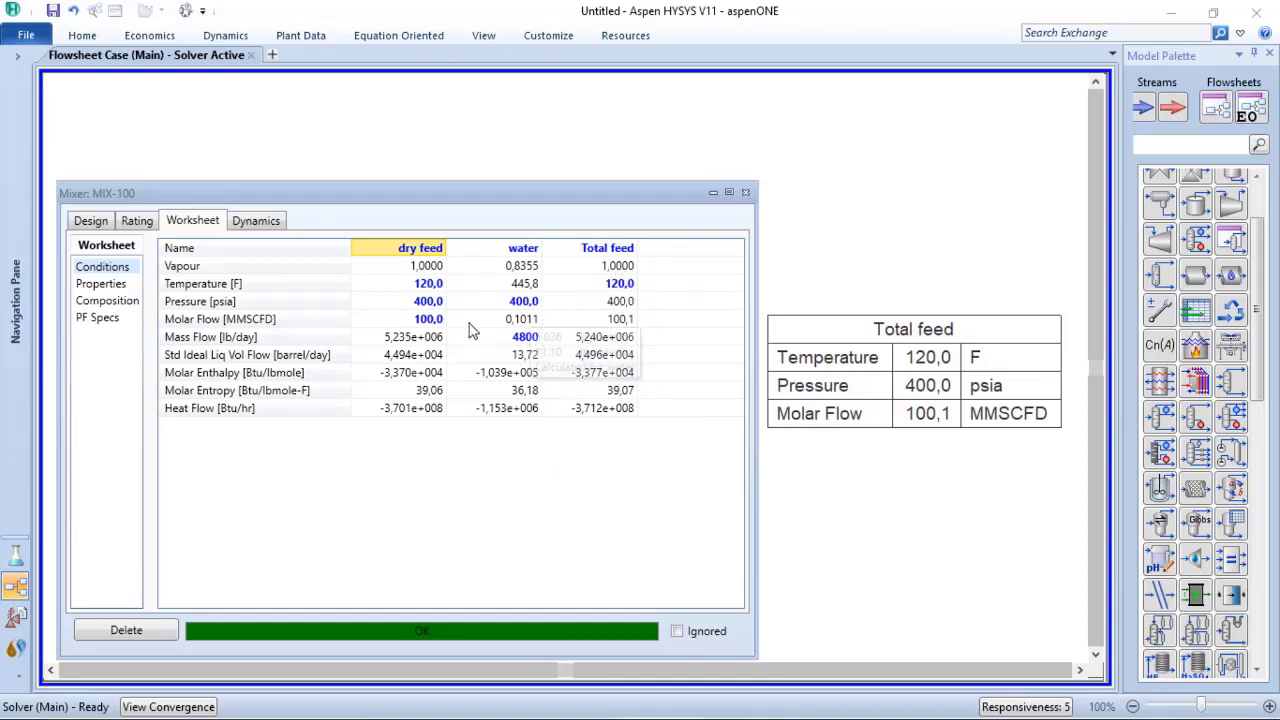
{"action": "left_click", "coordinate": [417, 319]}
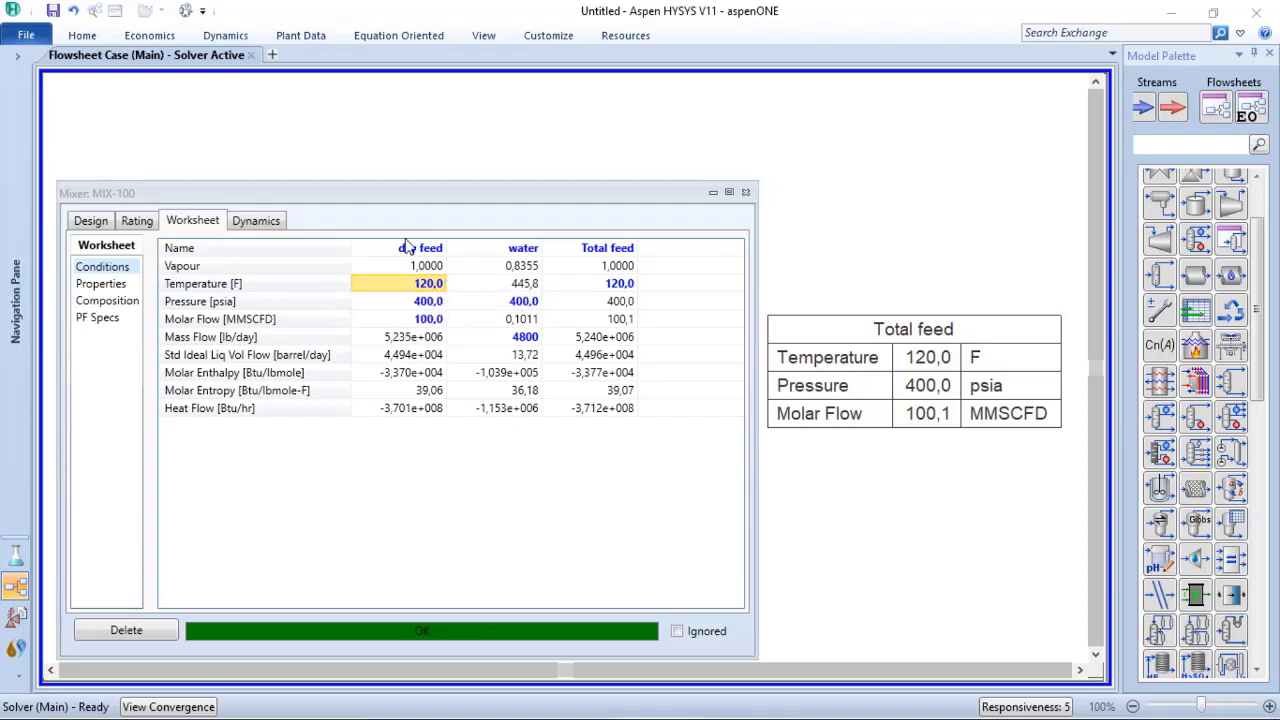
{"action": "mouse_move", "coordinate": [392, 416]}
{"action": "mouse_move", "coordinate": [388, 322]}
{"action": "left_click", "coordinate": [746, 194]}
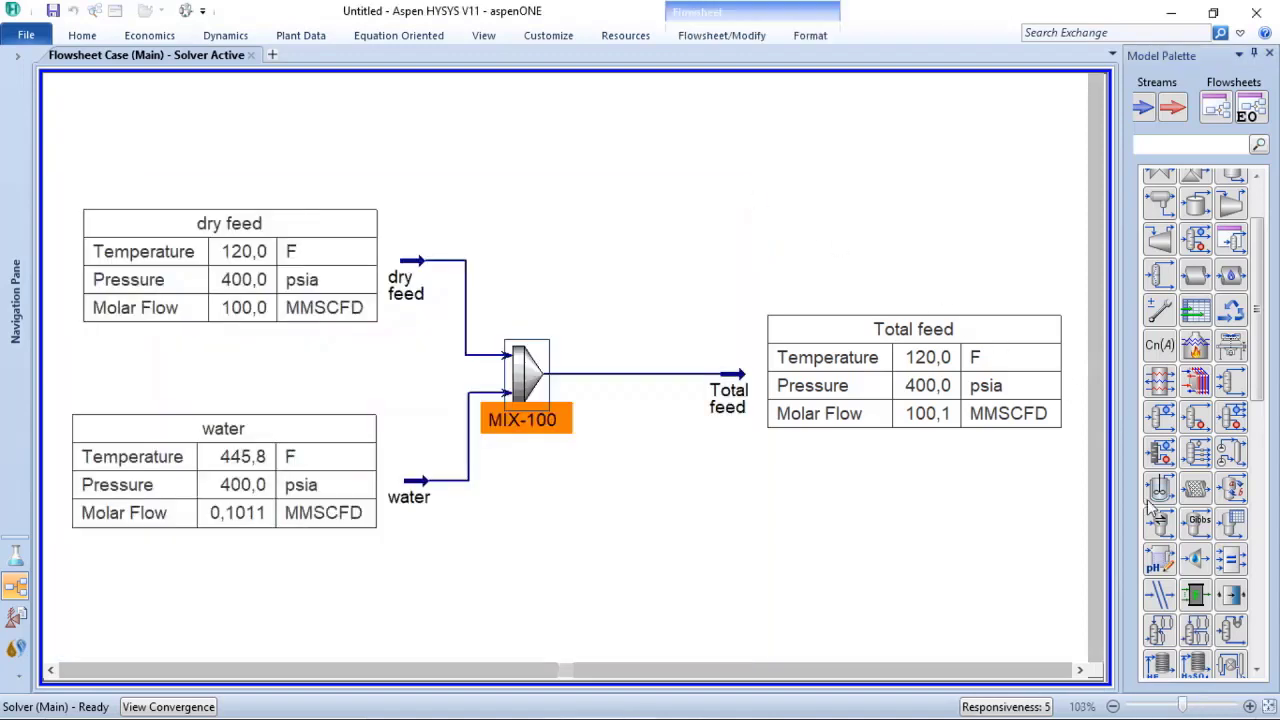
- Add a Stream Saturator below the mixer with feed "dry feed 2", water stream "moisture" and product "total stream"
{"action": "left_click", "coordinate": [1205, 567]}
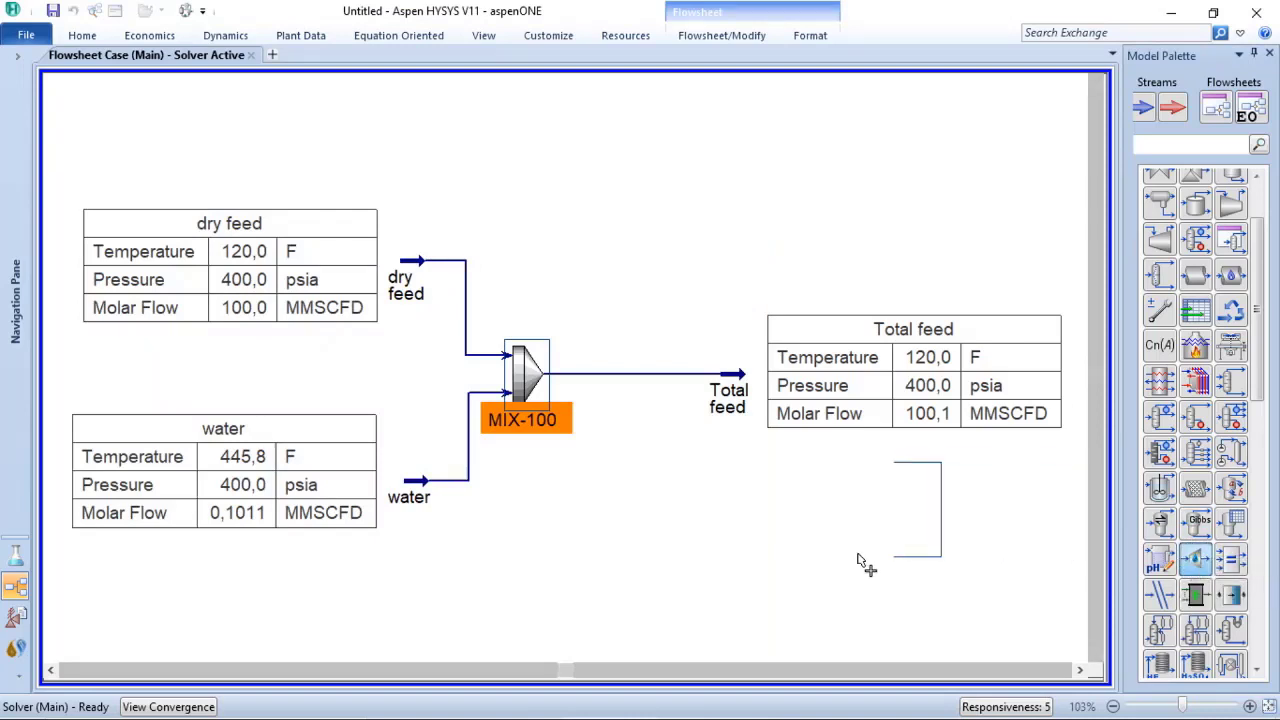
{"action": "left_click", "coordinate": [505, 645]}
{"action": "double_click", "coordinate": [525, 596]}
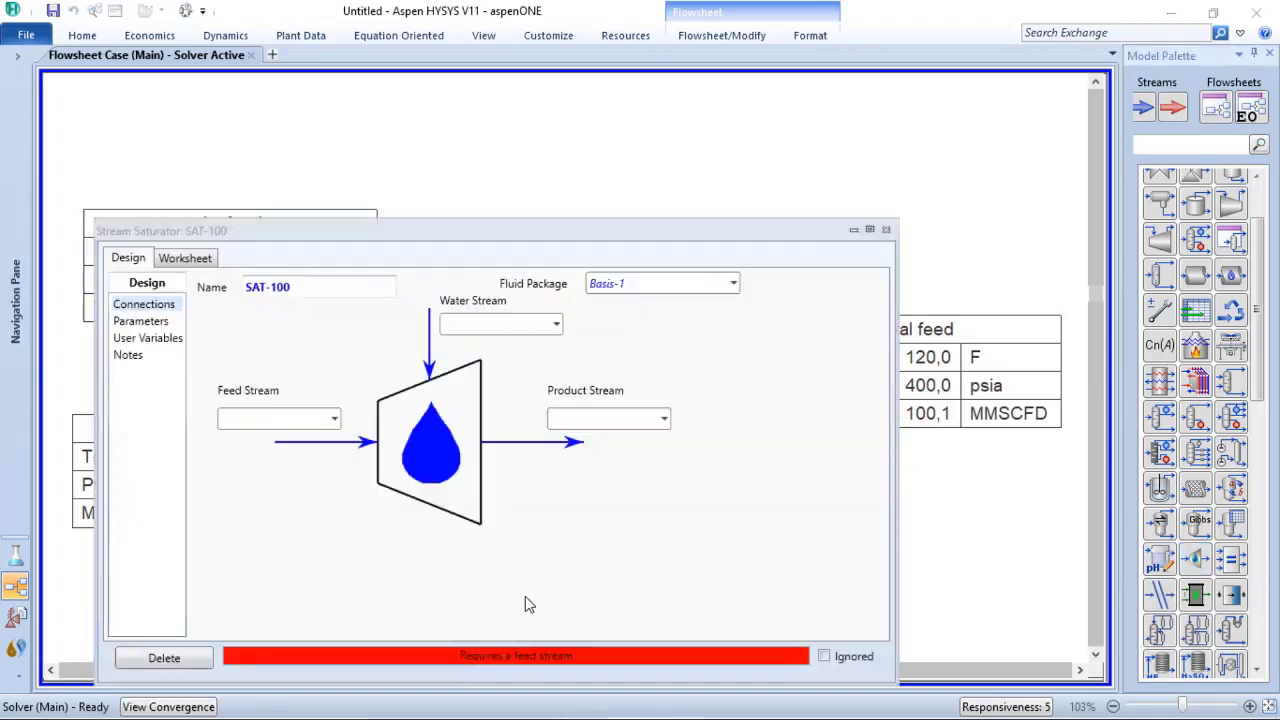
{"action": "left_click", "coordinate": [257, 418]}
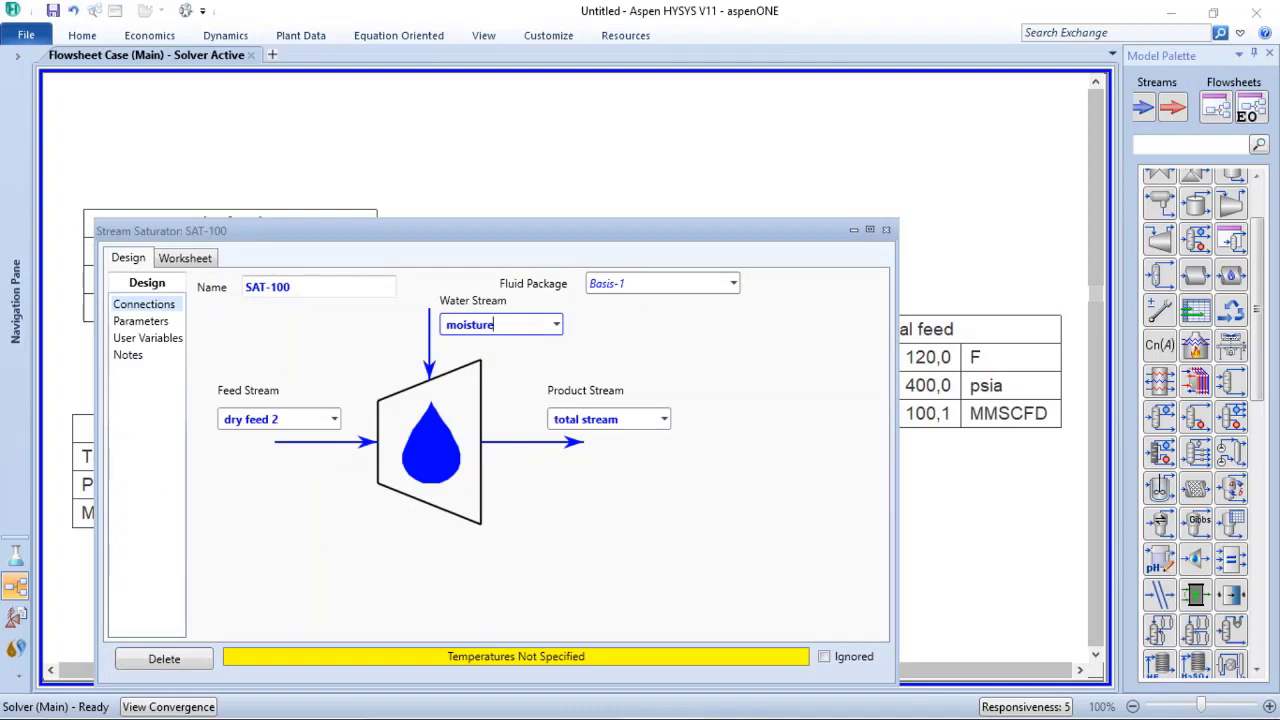
{"action": "left_click", "coordinate": [595, 520]}
{"action": "left_click", "coordinate": [885, 229]}
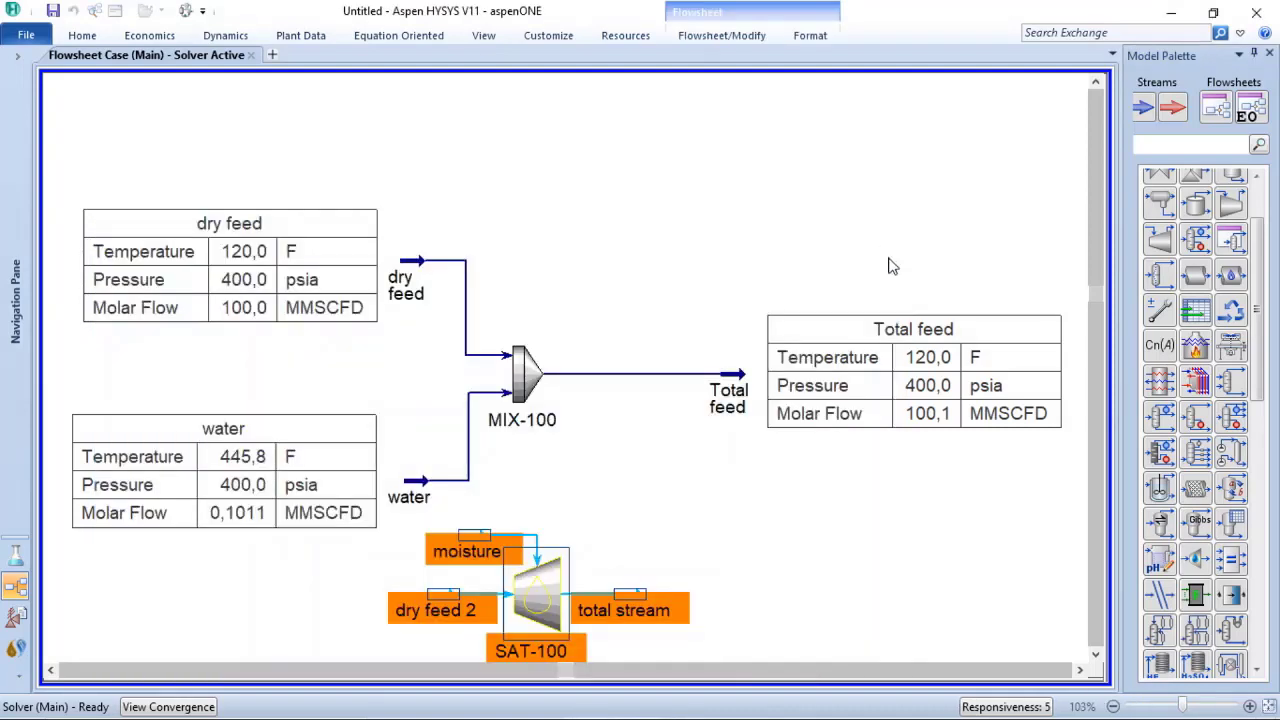
- Move the stream saturator and its attached streams farther down, away from the mixer section of the flowsheet
{"action": "left_click", "coordinate": [1270, 706]}
{"action": "left_click", "coordinate": [812, 567]}
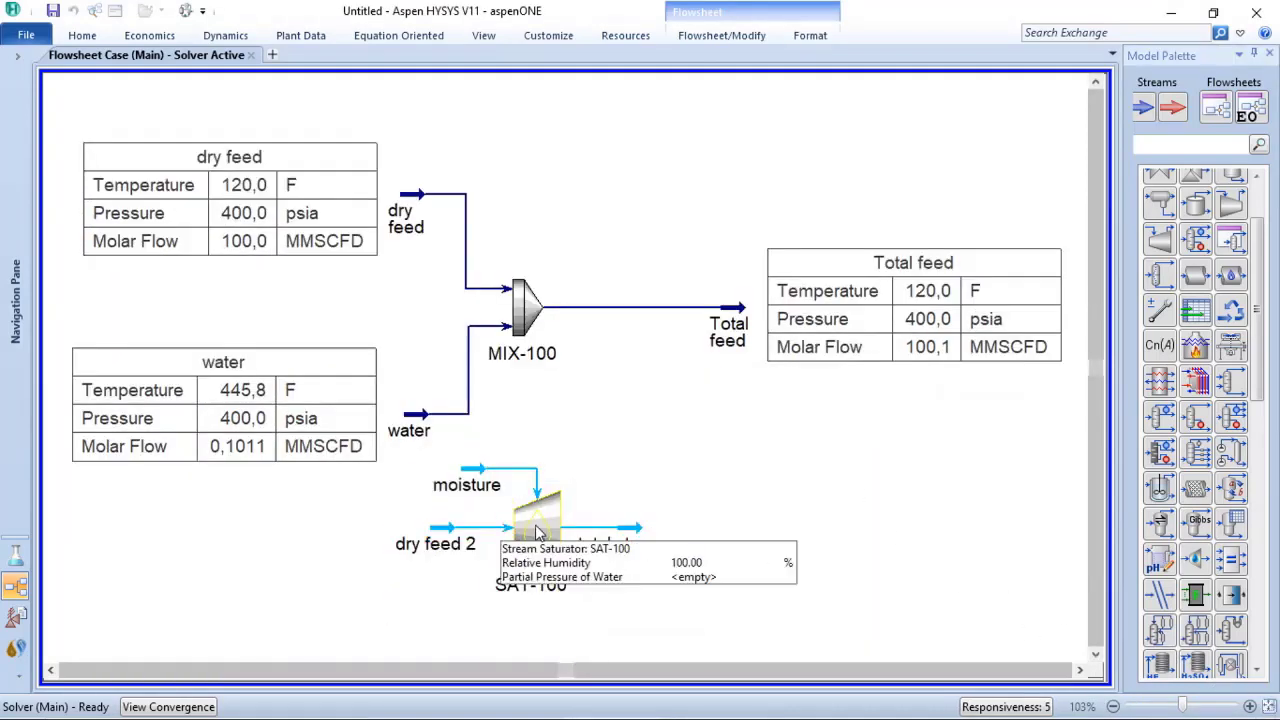
{"action": "left_click_drag", "start_coordinate": [537, 533], "coordinate": [532, 593]}
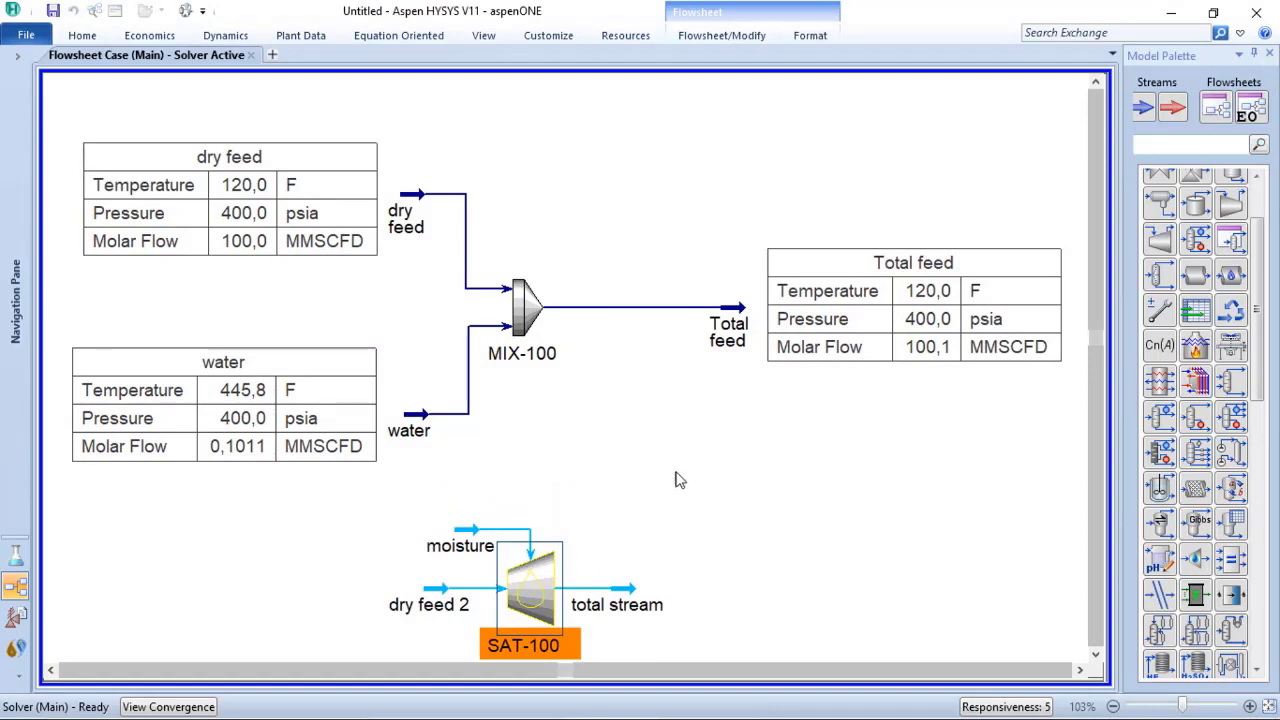
{"action": "scroll", "coordinate": [717, 608], "scroll_direction": "down", "scroll_amount": 1}
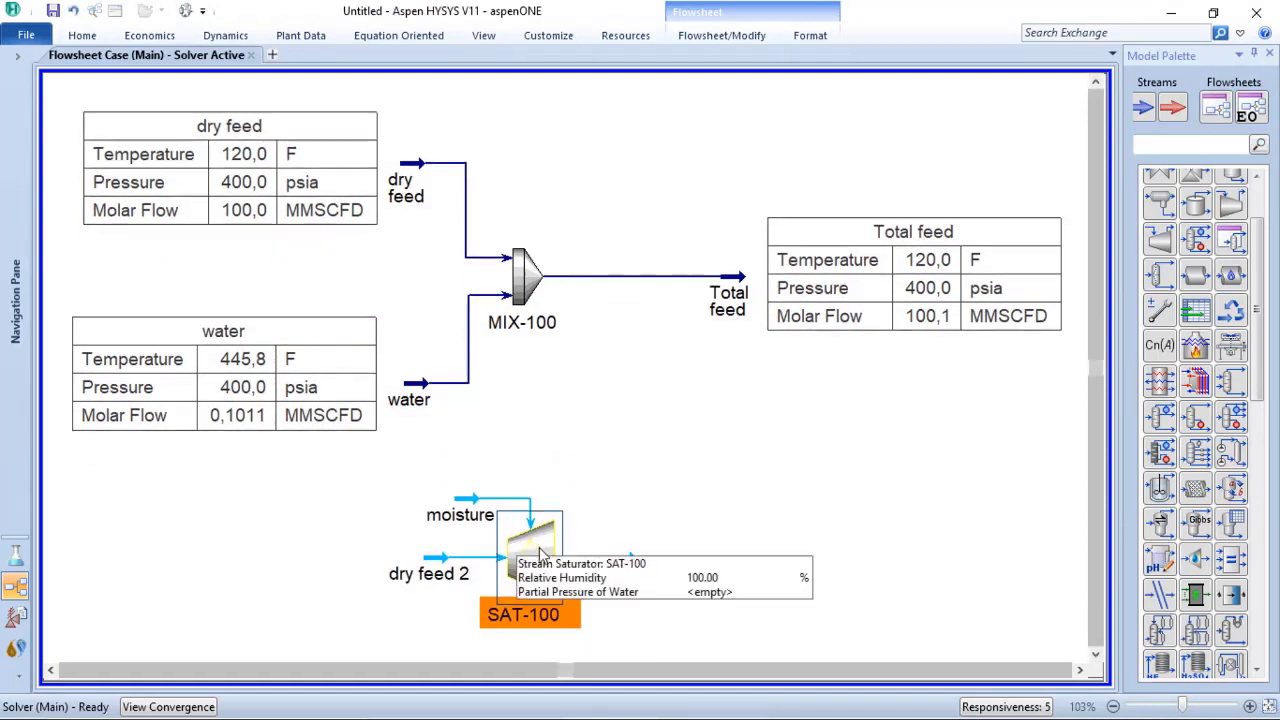
- Check the conditions and composition of the three streams in the stream saturator's worksheet
{"action": "double_click", "coordinate": [540, 553]}
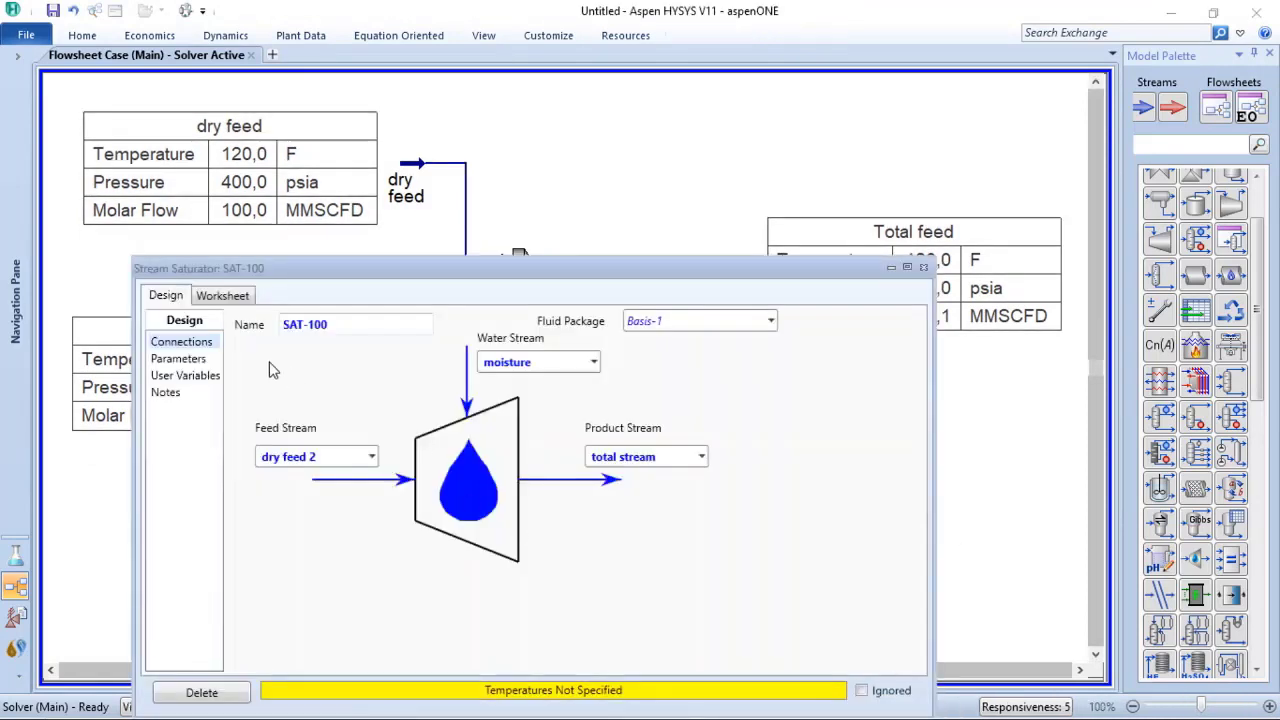
{"action": "left_click", "coordinate": [222, 296]}
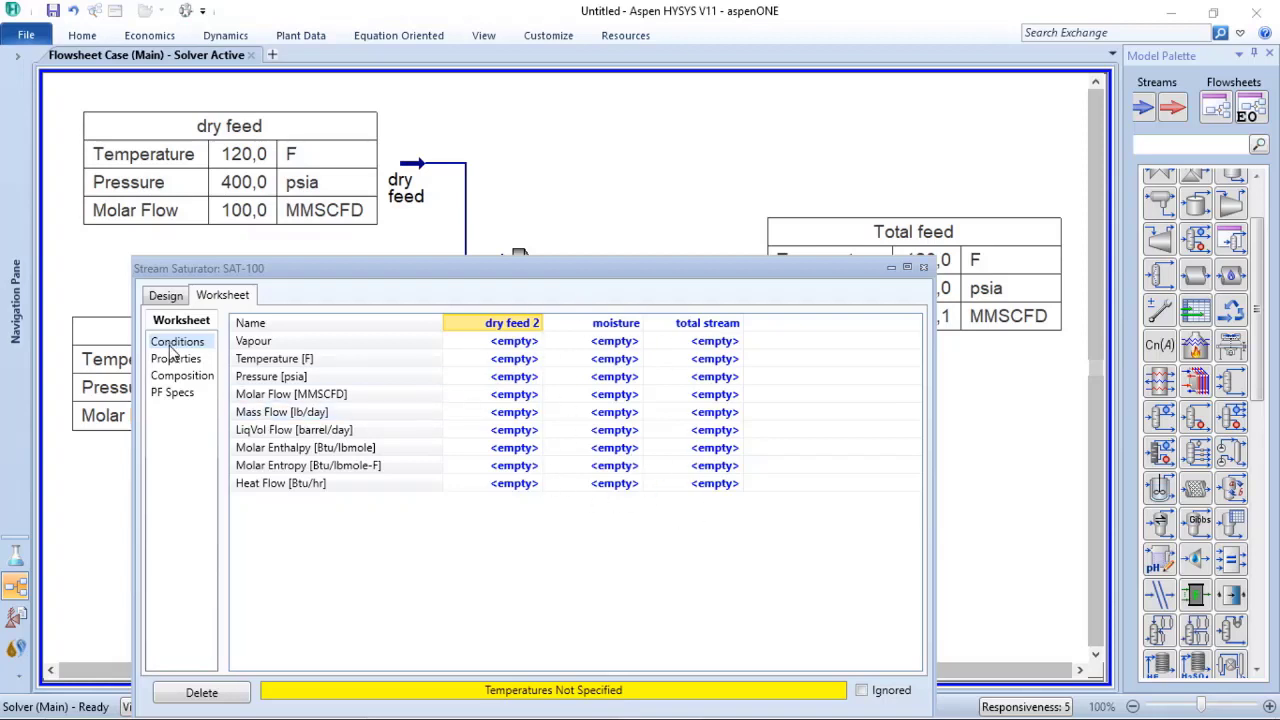
{"action": "left_click", "coordinate": [190, 378]}
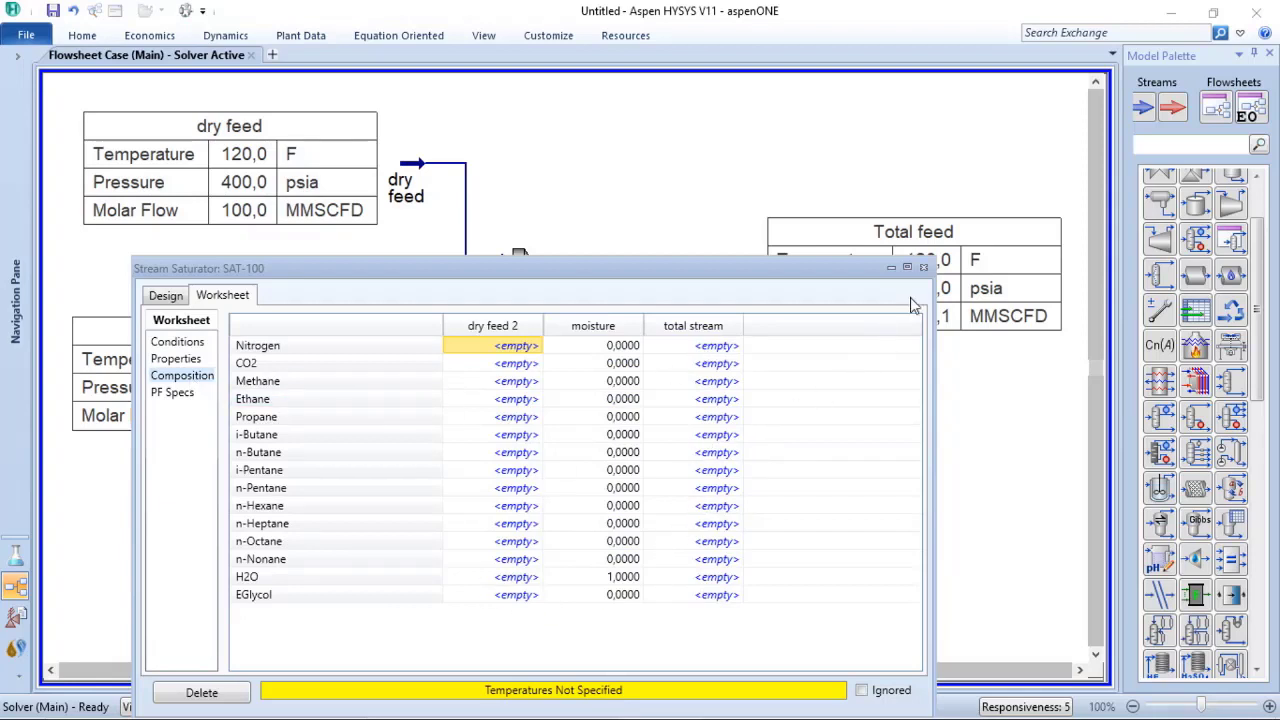
{"action": "left_click", "coordinate": [923, 267]}
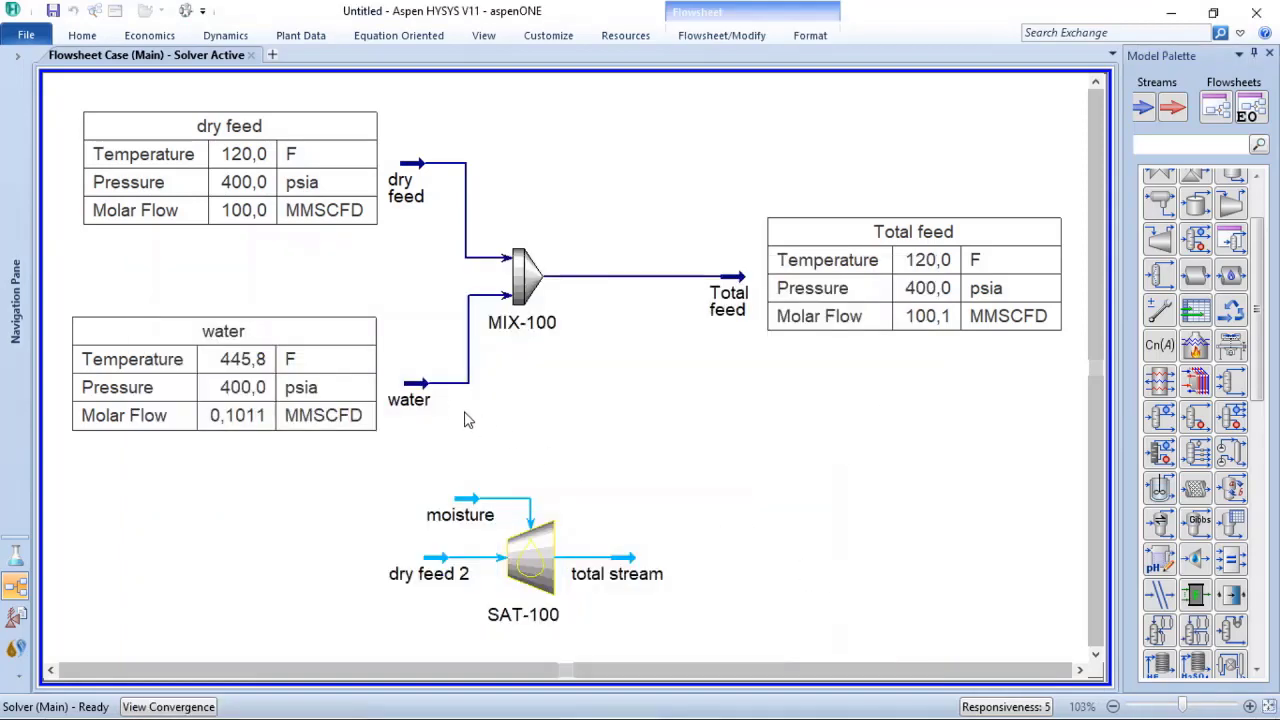
- Define stream "dry feed 2" by copying the conditions and composition of "dry feed", and check its composition
{"action": "mouse_move", "coordinate": [440, 582]}
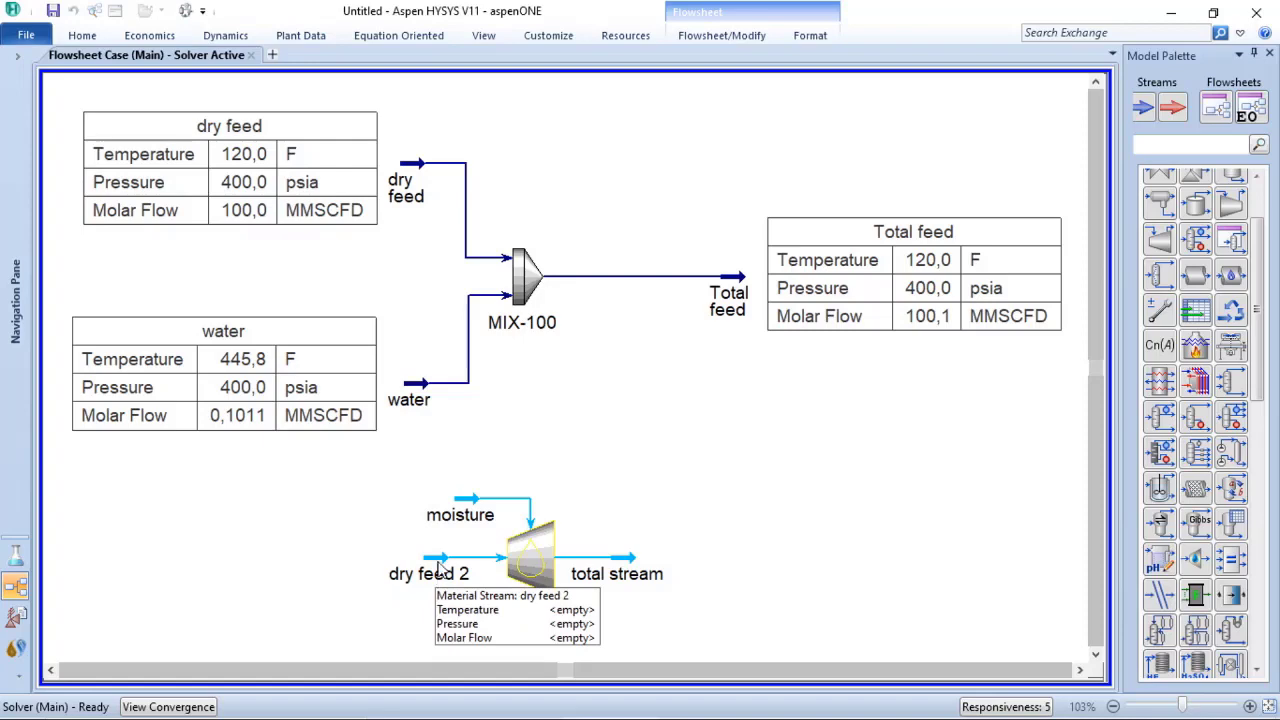
{"action": "double_click", "coordinate": [438, 563]}
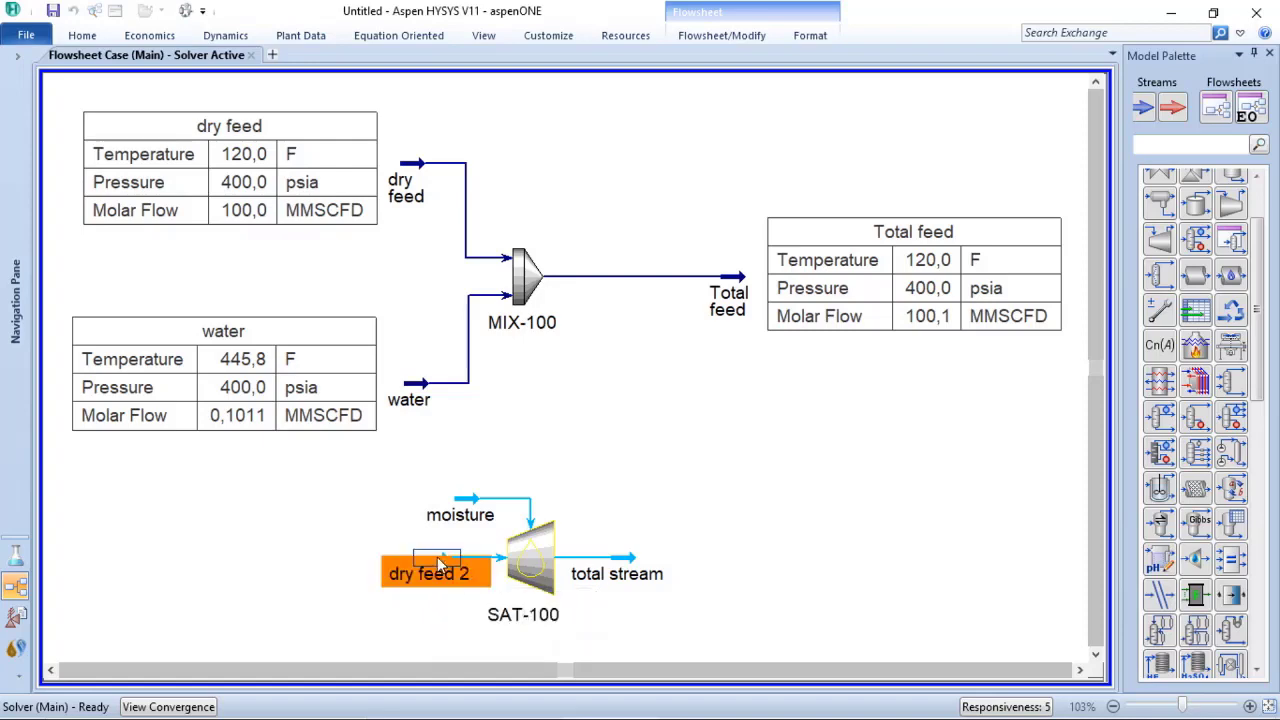
{"action": "left_click", "coordinate": [231, 587]}
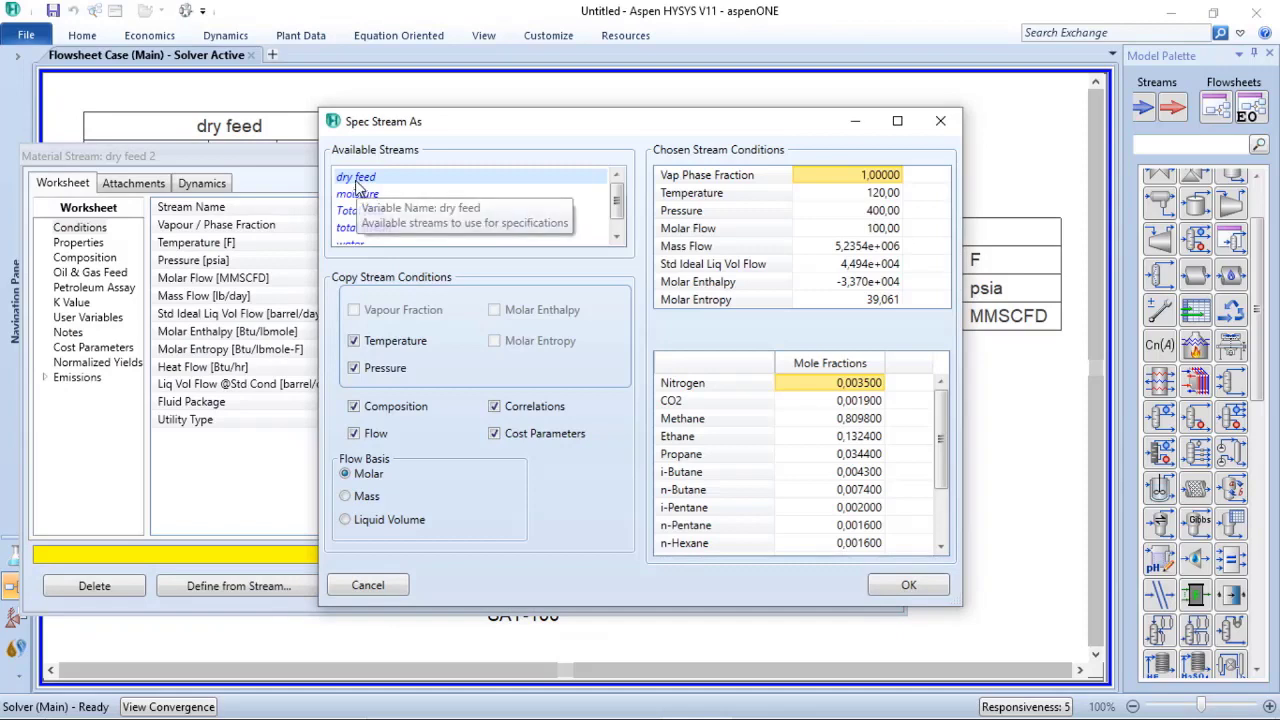
{"action": "left_click", "coordinate": [906, 590]}
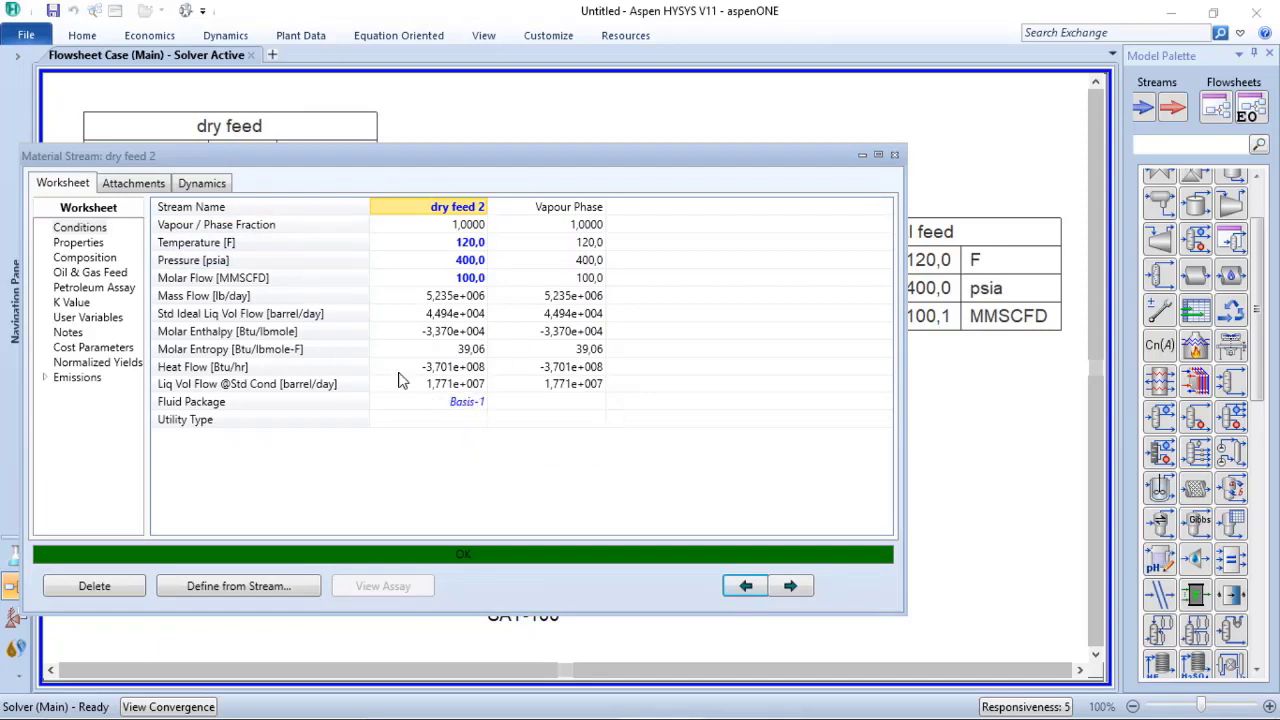
{"action": "left_click", "coordinate": [97, 272]}
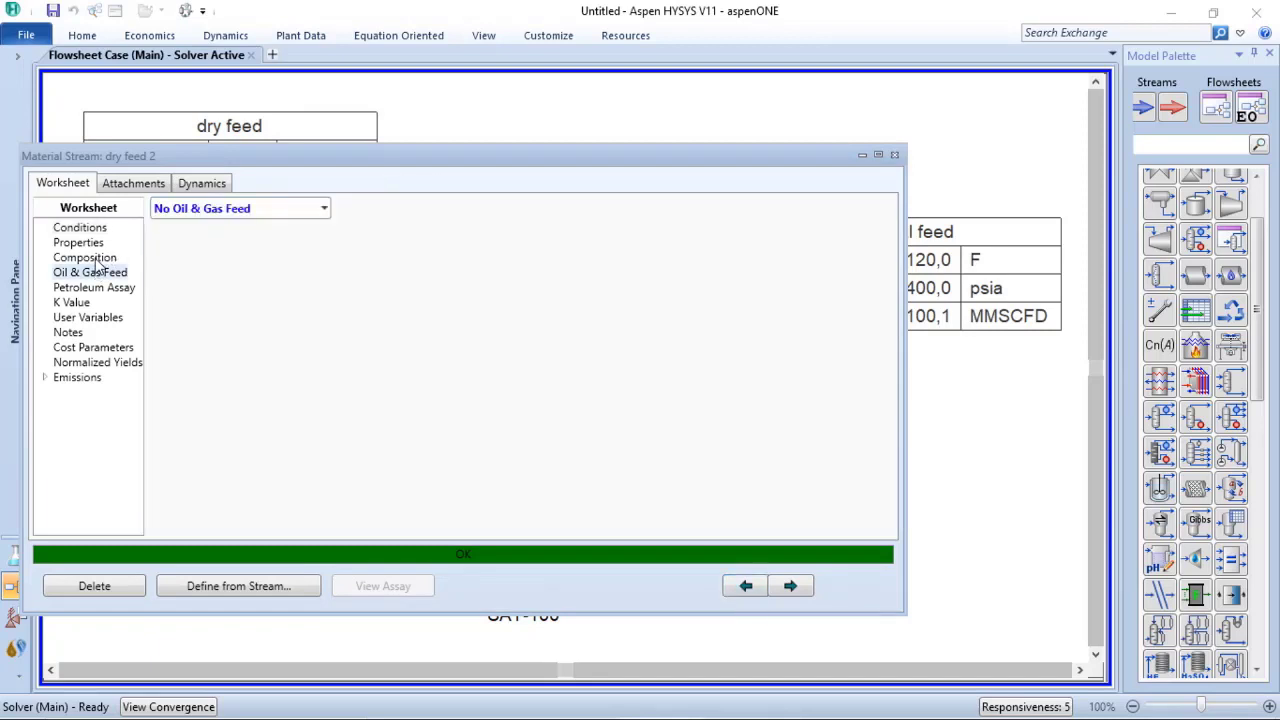
{"action": "left_click", "coordinate": [96, 258]}
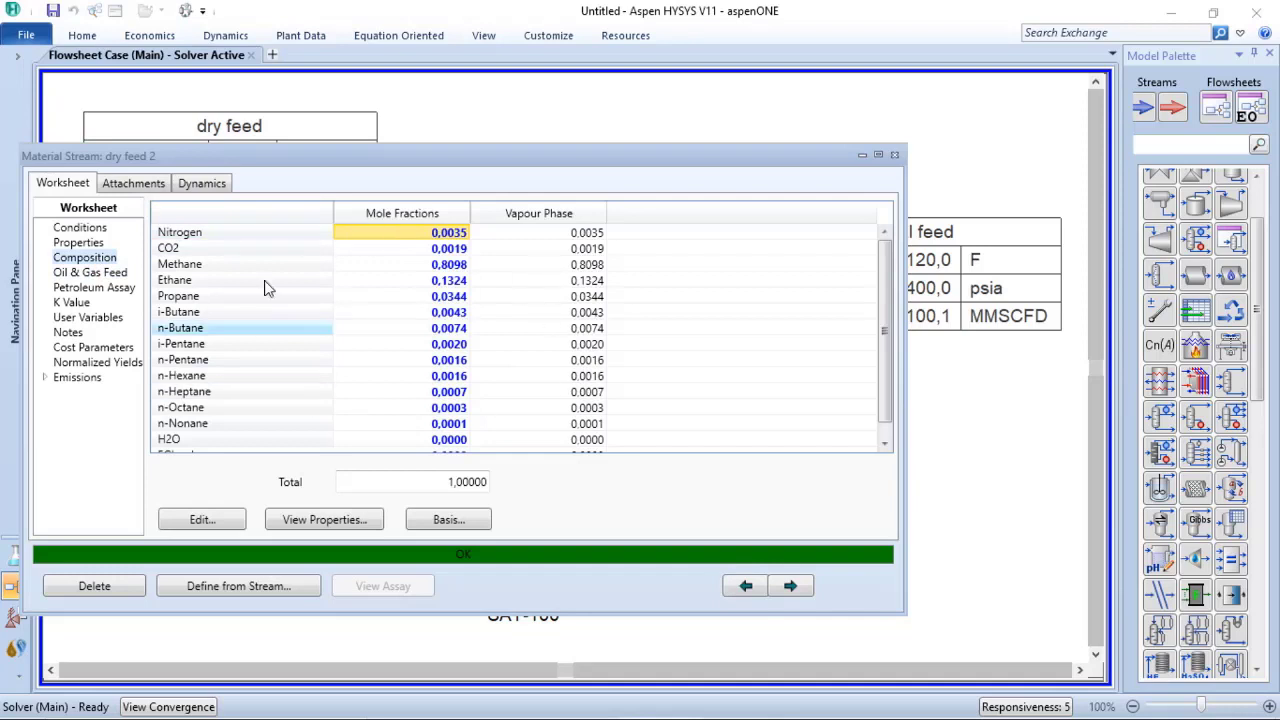
{"action": "left_click", "coordinate": [894, 155]}
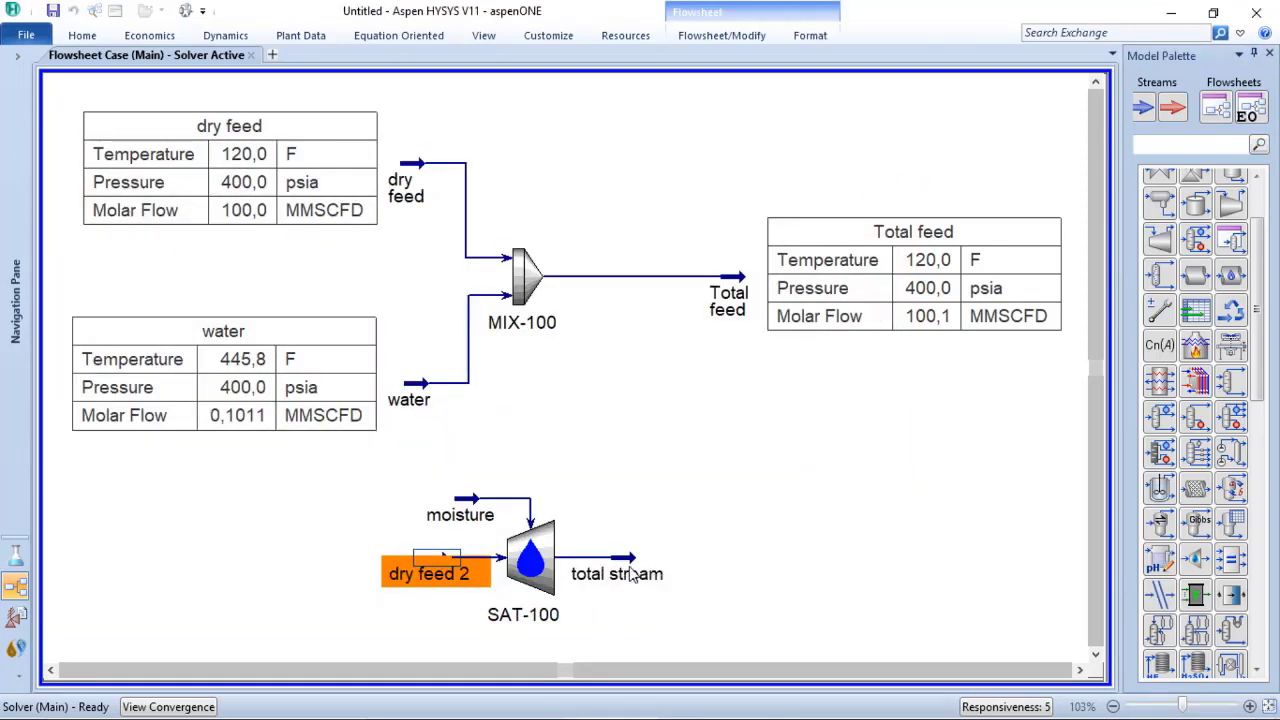
- Move "total stream" farther downstream of the saturator and raise "moisture" higher above it on the flowsheet
{"action": "left_click_drag", "start_coordinate": [628, 566], "coordinate": [749, 566]}
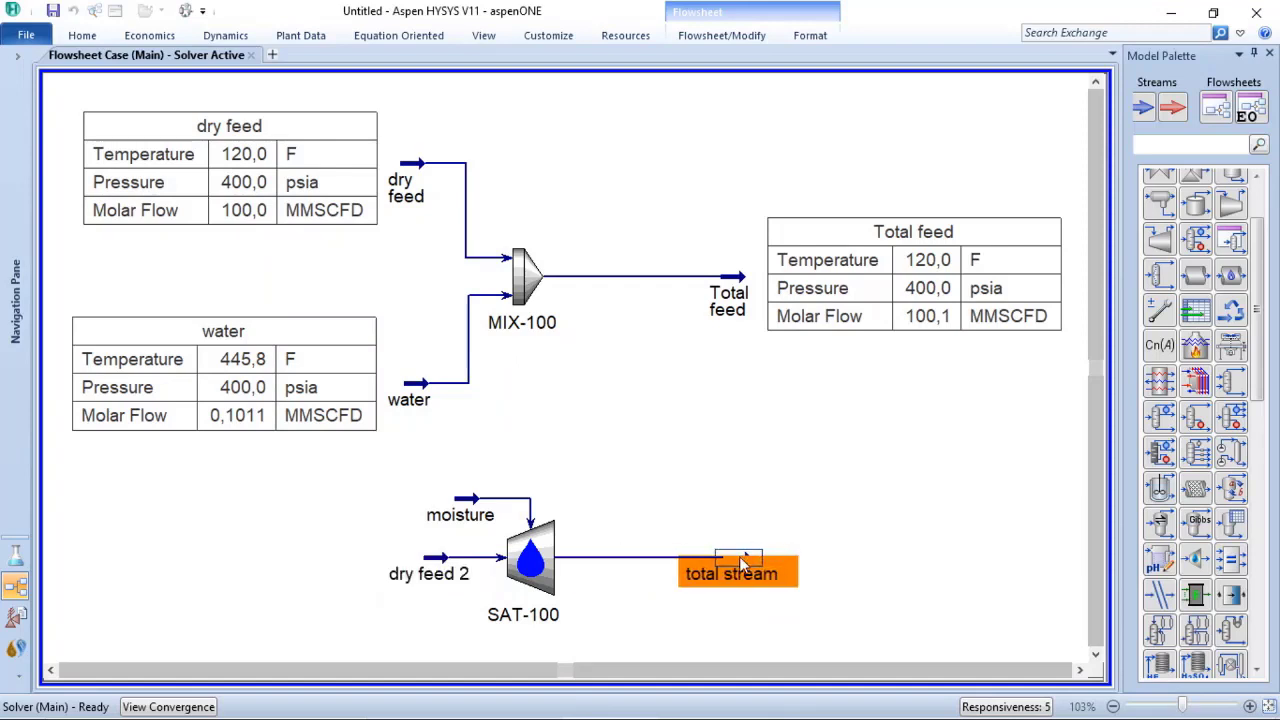
{"action": "left_click_drag", "start_coordinate": [463, 508], "coordinate": [469, 449]}
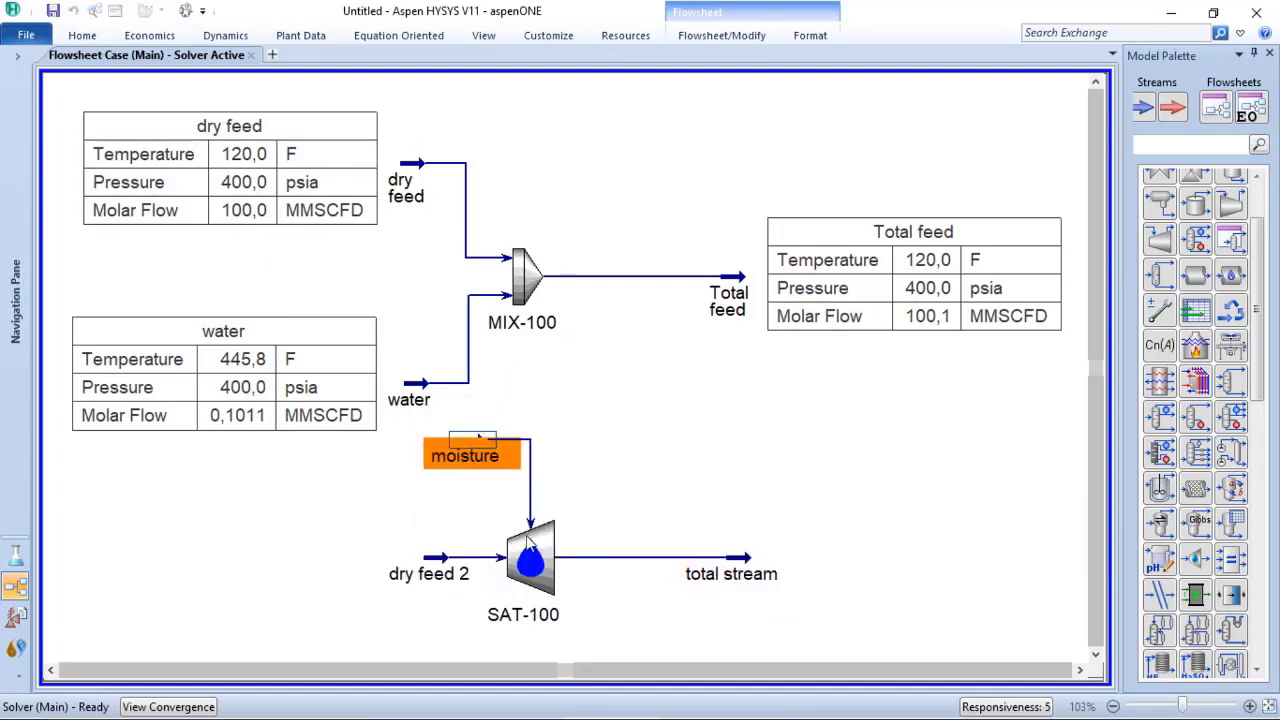
{"action": "left_click", "coordinate": [580, 466]}
- Check the composition and conditions of the "moisture" stream against the flowsheet table of the "water" stream
{"action": "double_click", "coordinate": [463, 443]}
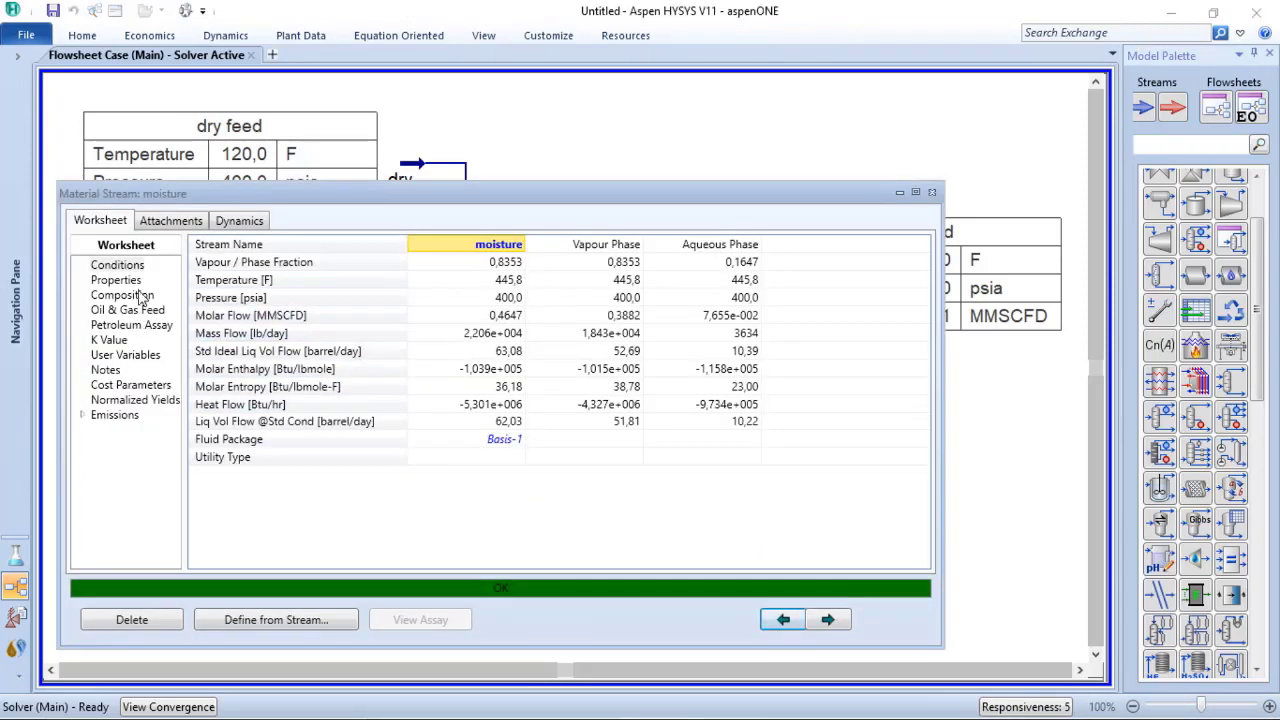
{"action": "left_click", "coordinate": [122, 295]}
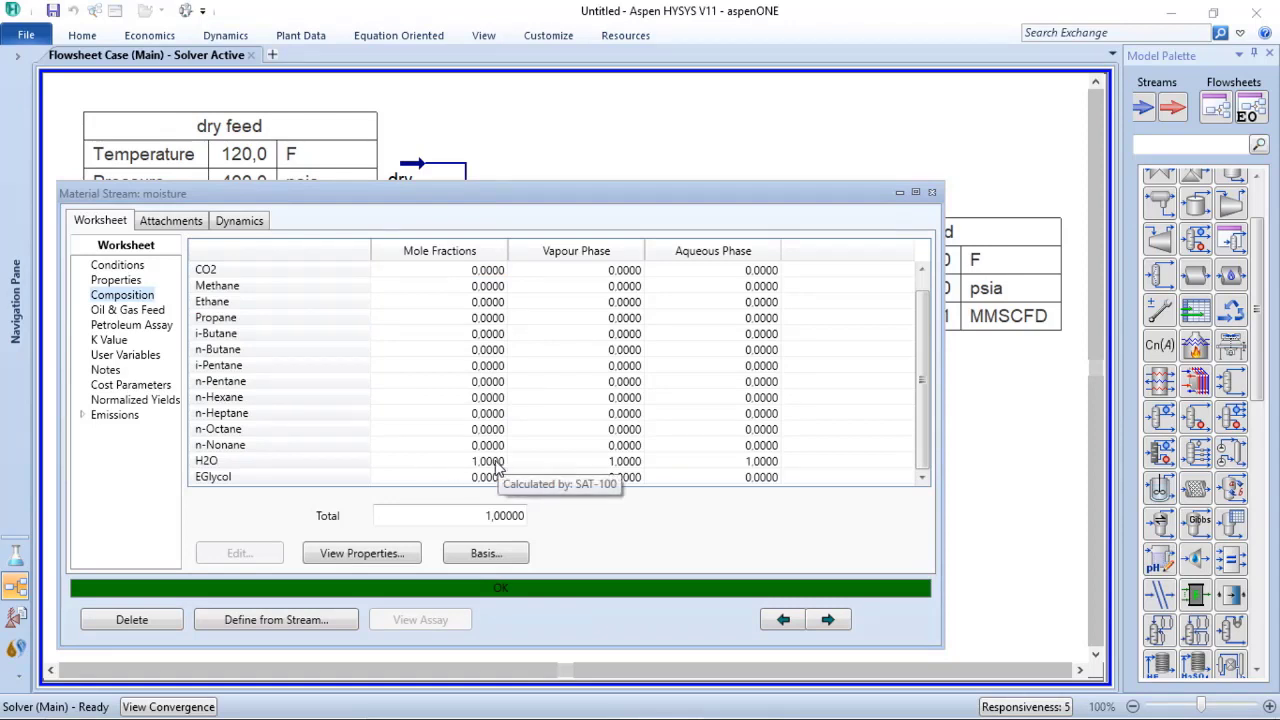
{"action": "left_click", "coordinate": [126, 265]}
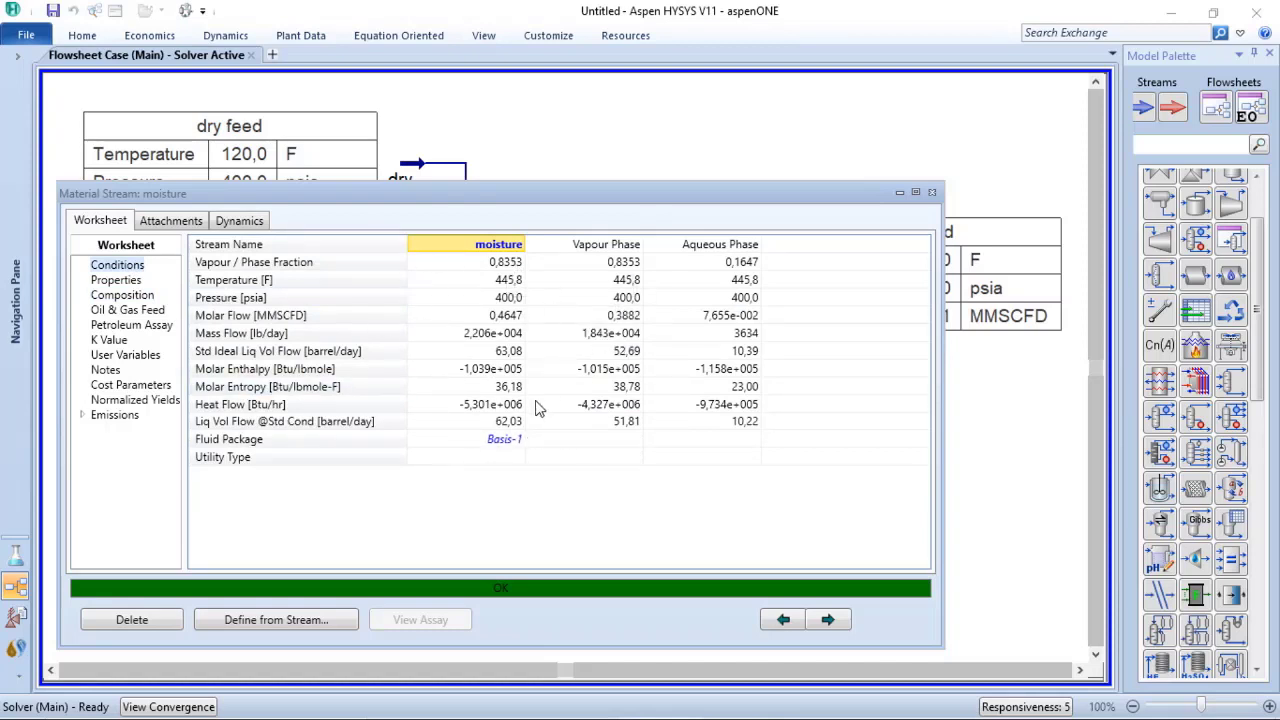
{"action": "mouse_move", "coordinate": [539, 410]}
{"action": "left_click_drag", "start_coordinate": [549, 200], "coordinate": [878, 128]}
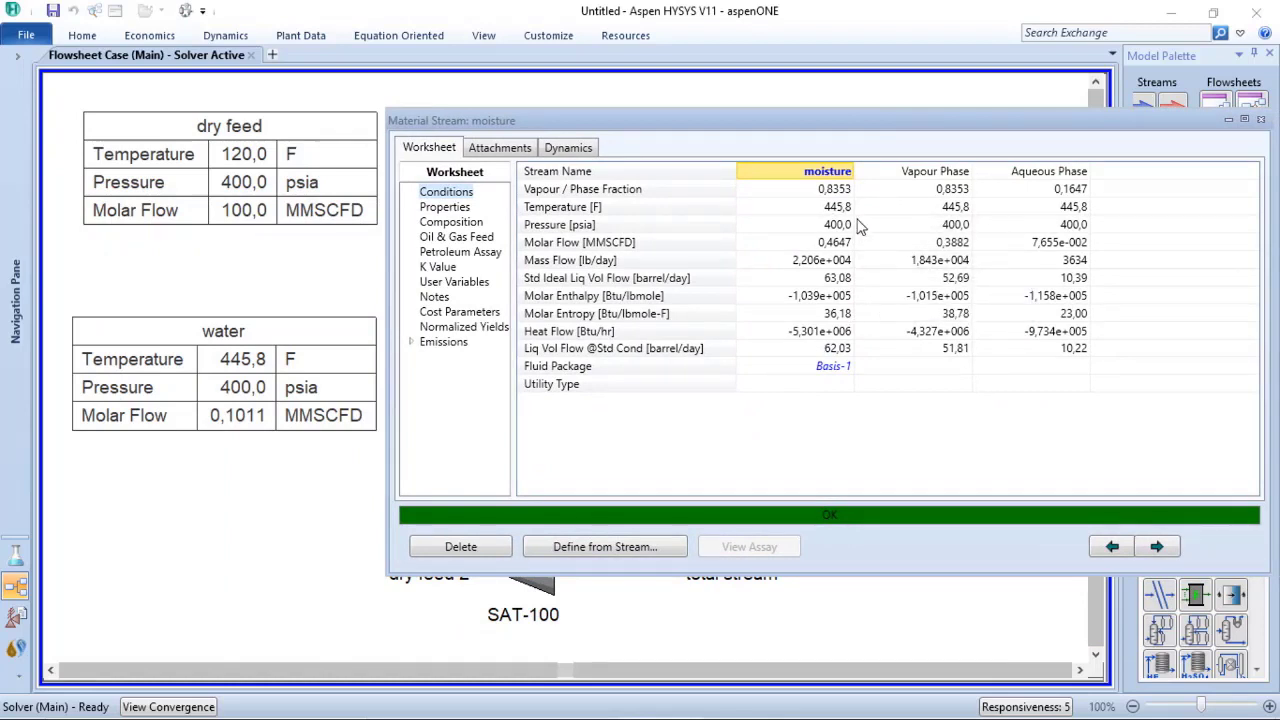
{"action": "mouse_move", "coordinate": [858, 224]}
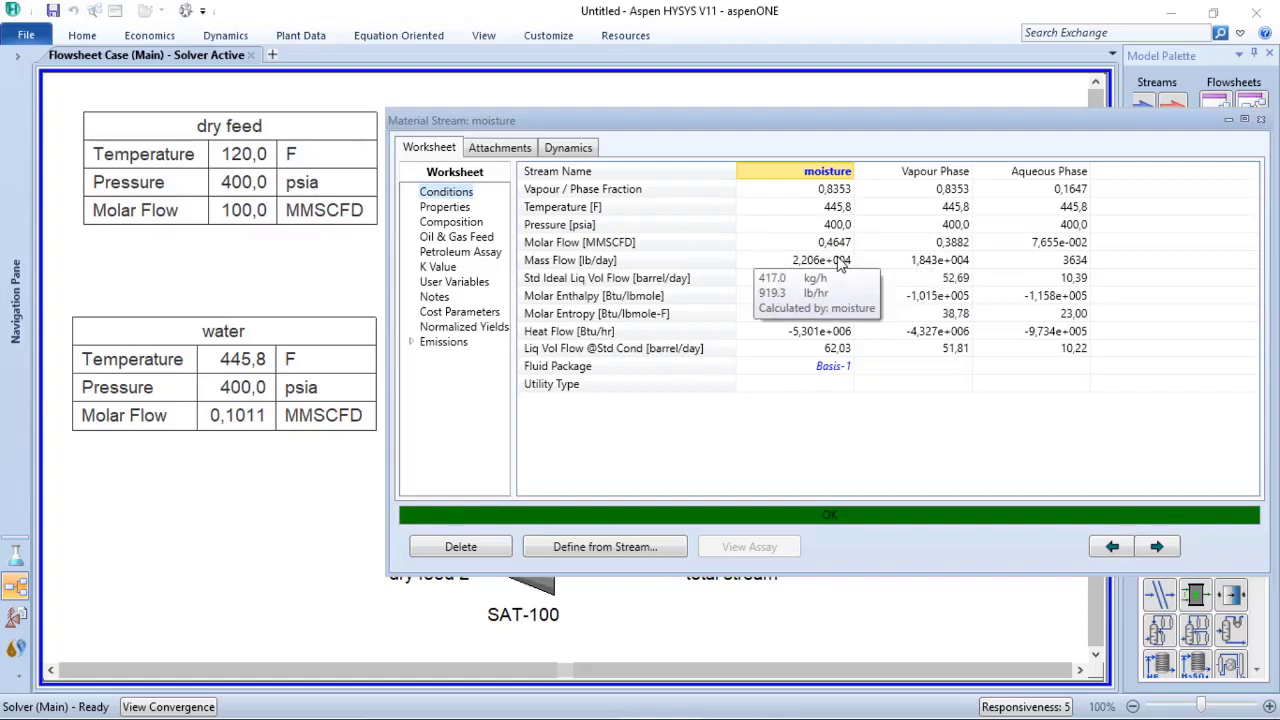
{"action": "left_click", "coordinate": [1261, 120]}
- Compare the worksheet conditions of mixer MIX-100 and stream saturator SAT-100 side by side
{"action": "left_click", "coordinate": [533, 283]}
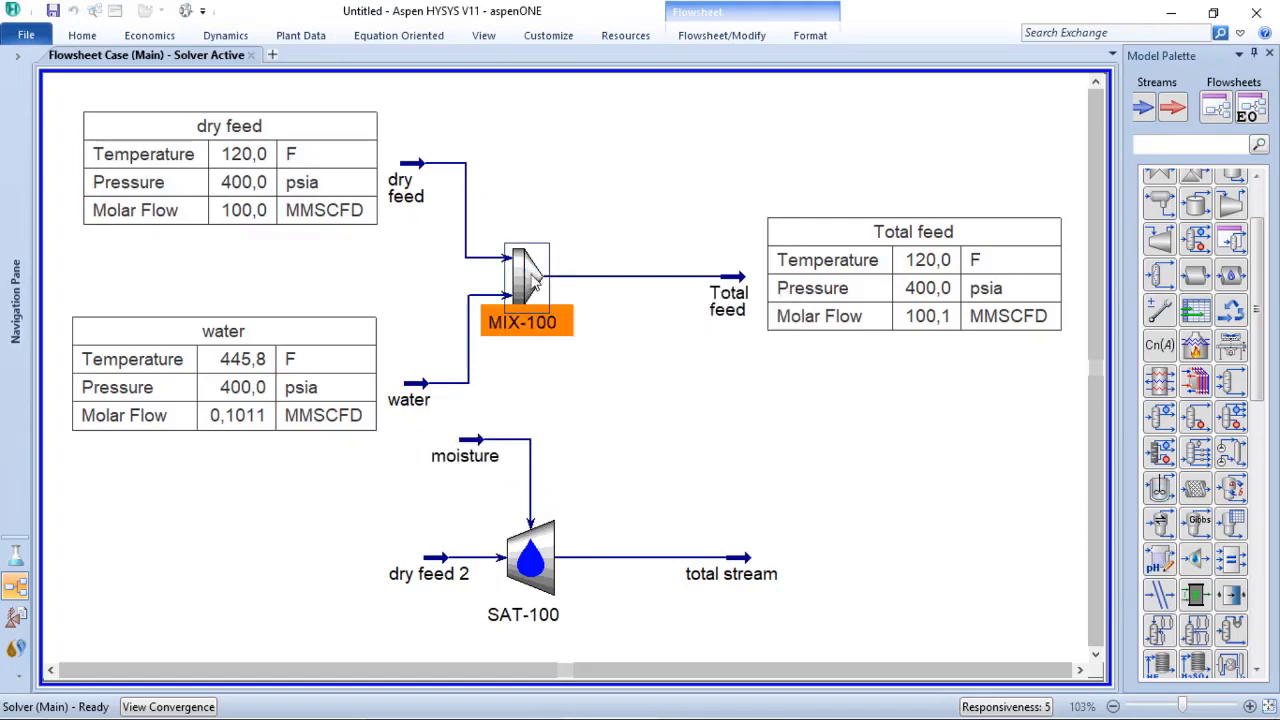
{"action": "double_click", "coordinate": [533, 283]}
{"action": "double_click", "coordinate": [530, 556]}
{"action": "left_click_drag", "start_coordinate": [1039, 231], "coordinate": [1044, 233]}
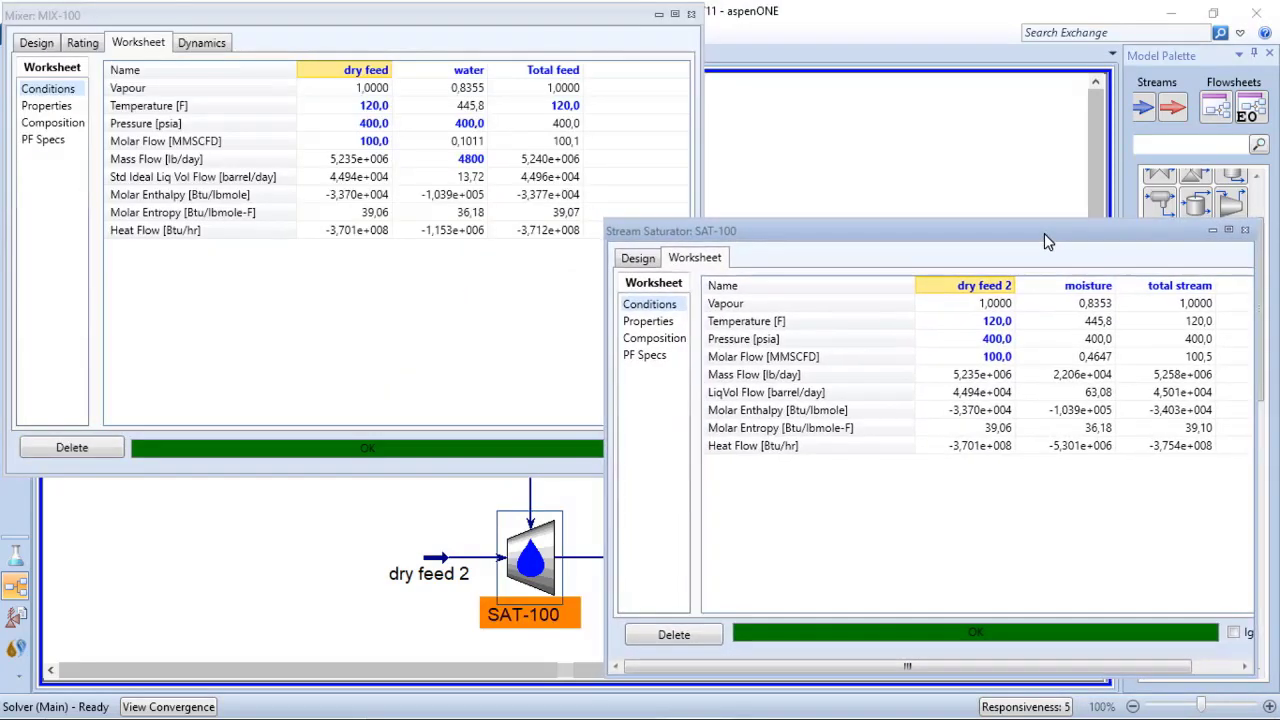
{"action": "mouse_move", "coordinate": [941, 413]}
{"action": "mouse_move", "coordinate": [988, 346]}
{"action": "mouse_move", "coordinate": [990, 420]}
{"action": "mouse_move", "coordinate": [1108, 396]}
{"action": "mouse_move", "coordinate": [1210, 360]}
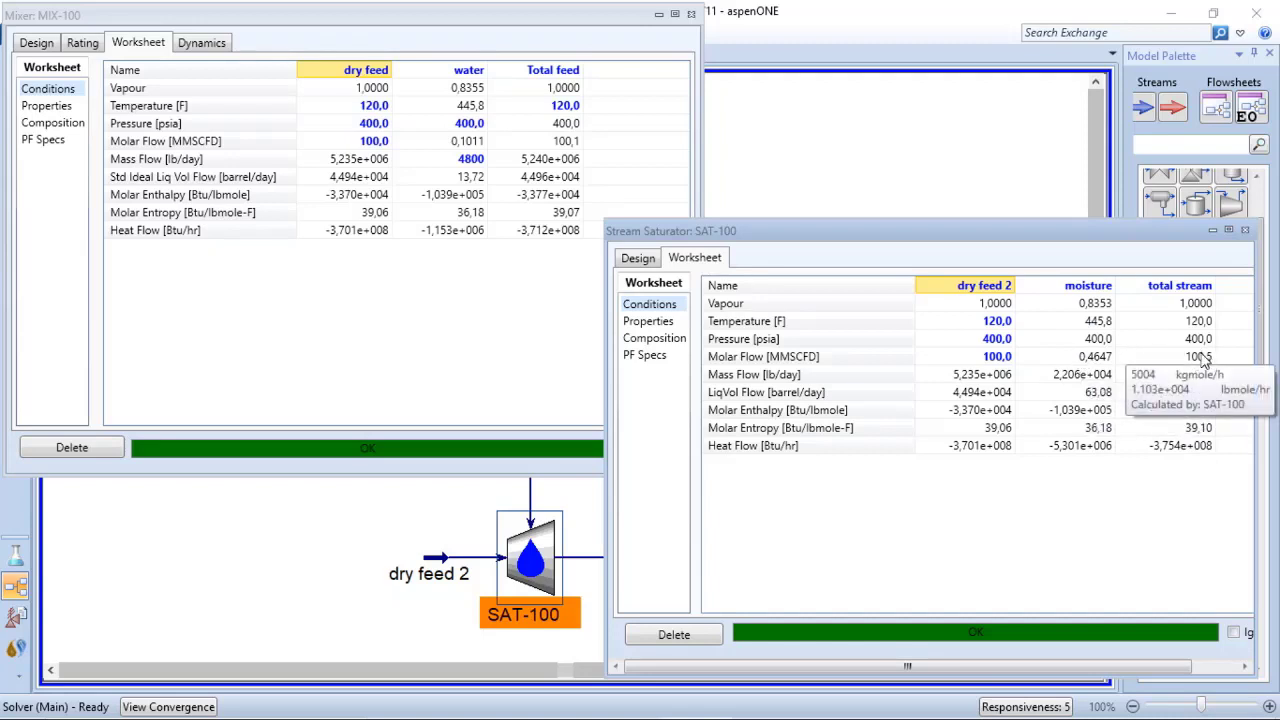
- Test the saturator's water demand with "dry feed 2" temperatures of 150 F and finally 180 F
{"action": "left_click", "coordinate": [992, 321]}
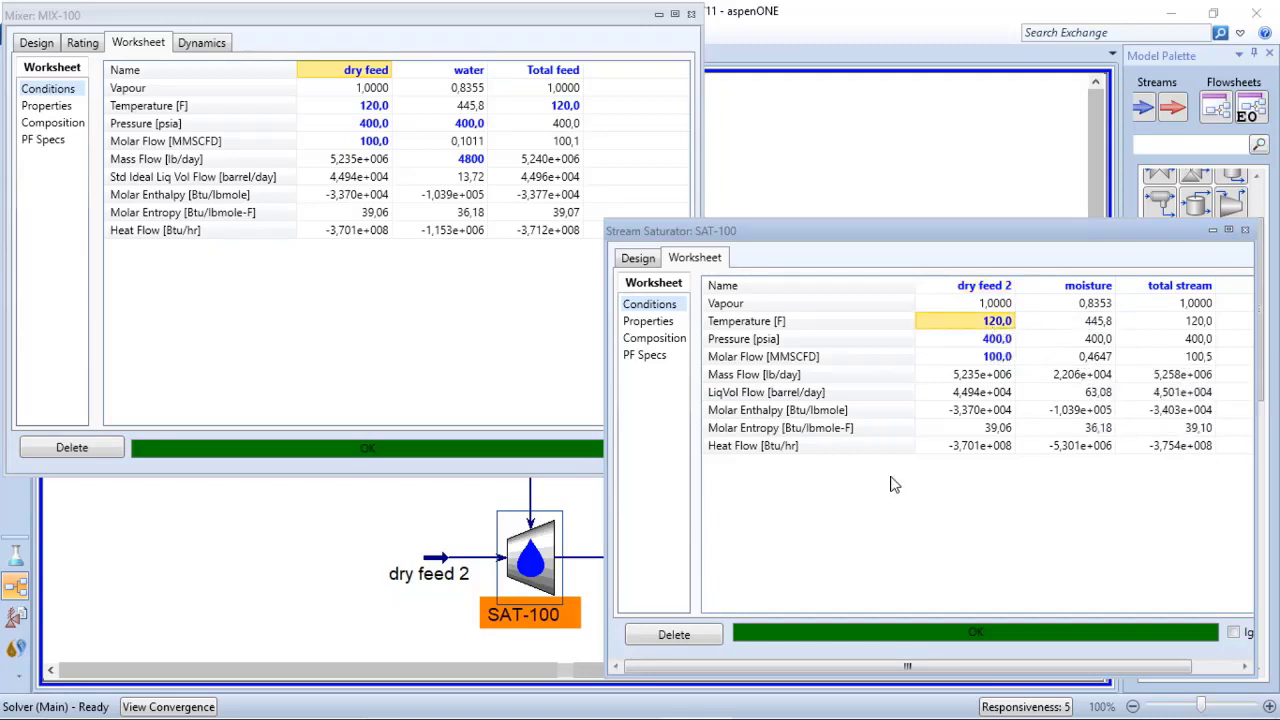
{"action": "type", "text": "150"}
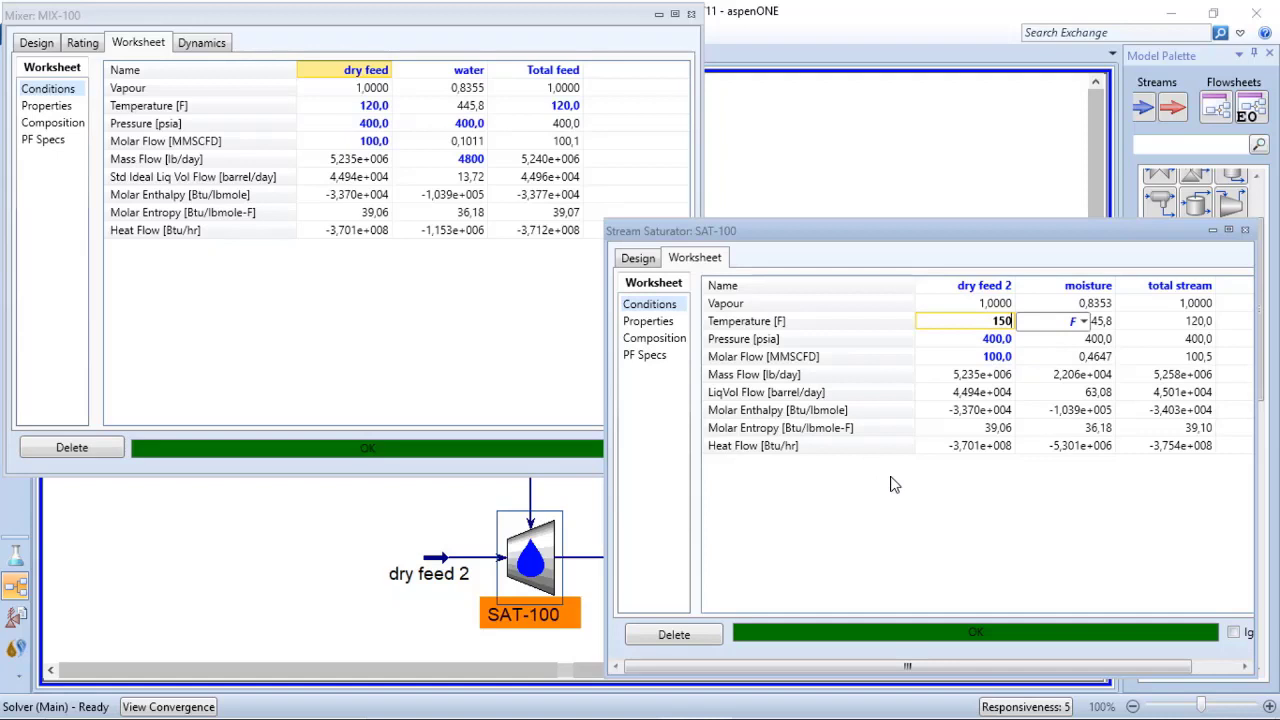
{"action": "key", "text": "Return"}
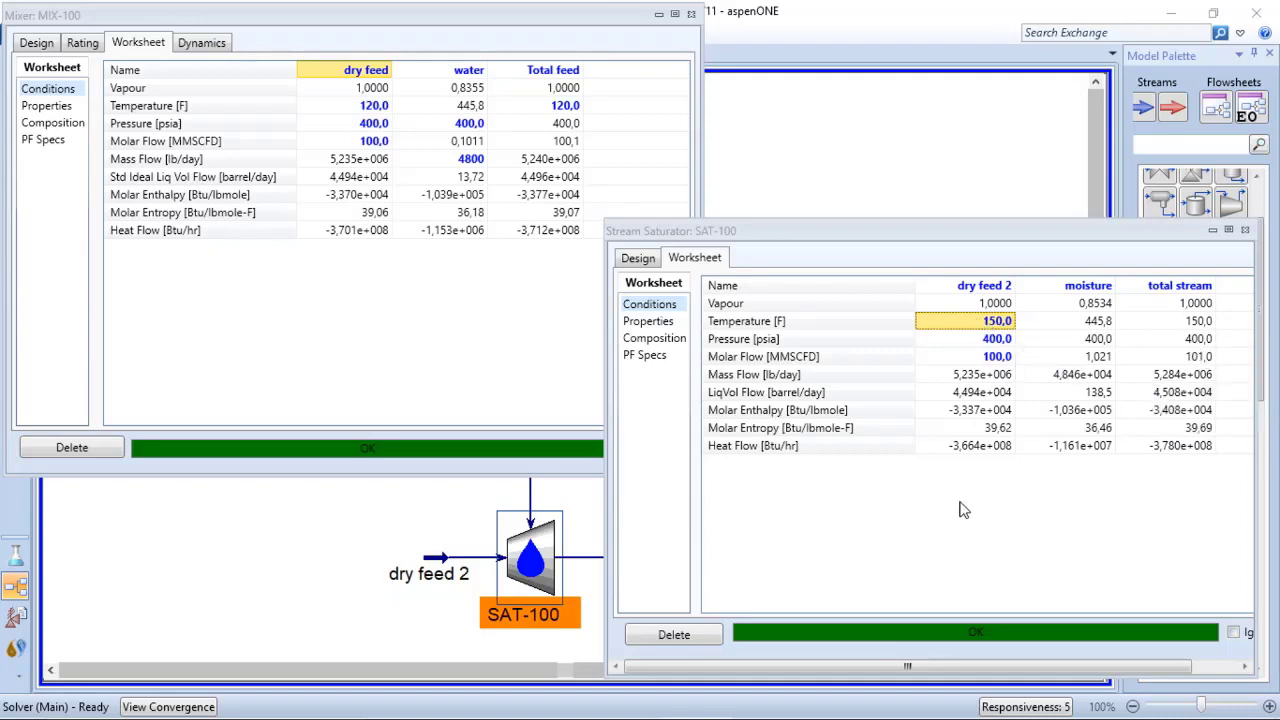
{"action": "type", "text": "180"}
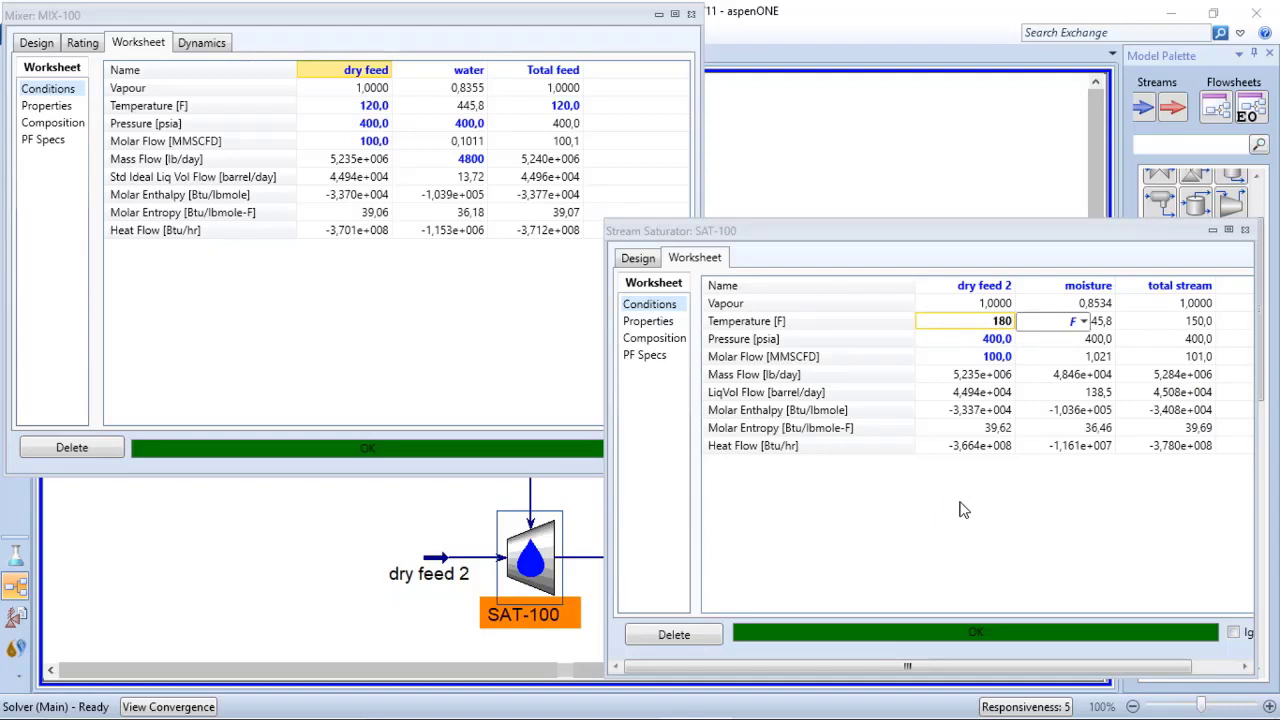
{"action": "key", "text": "Return"}
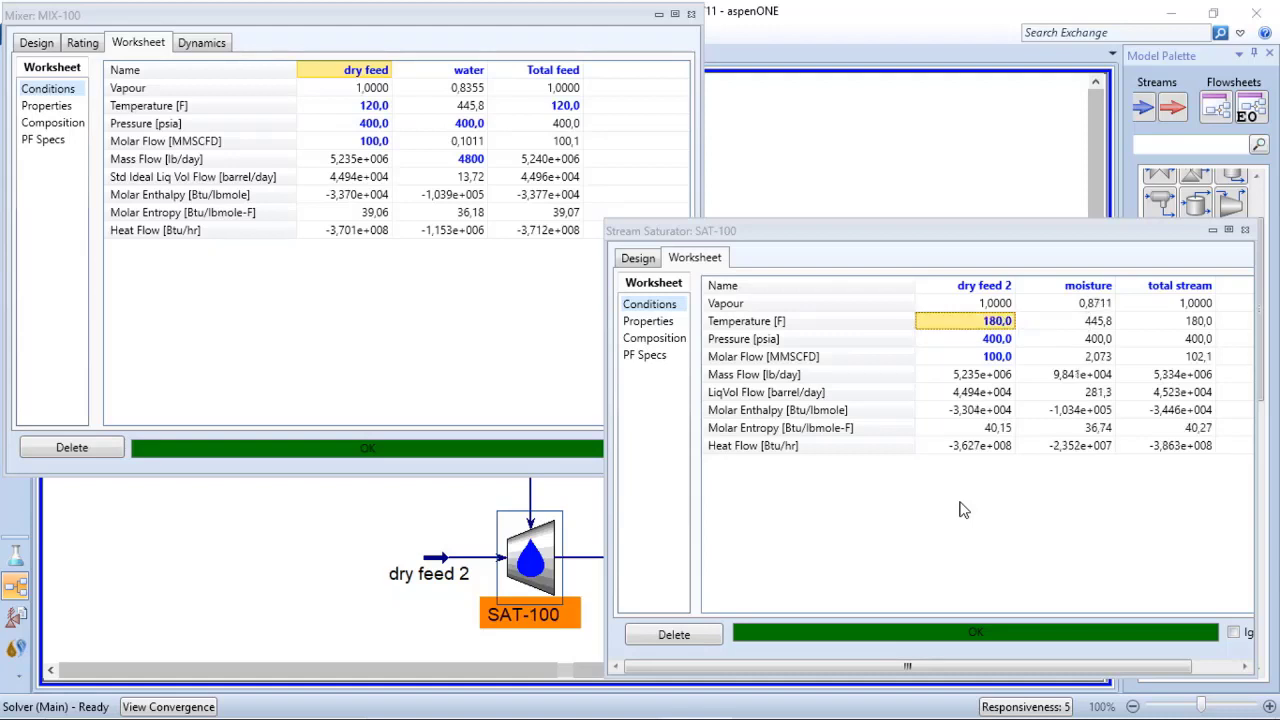
{"action": "mouse_move", "coordinate": [1199, 365]}
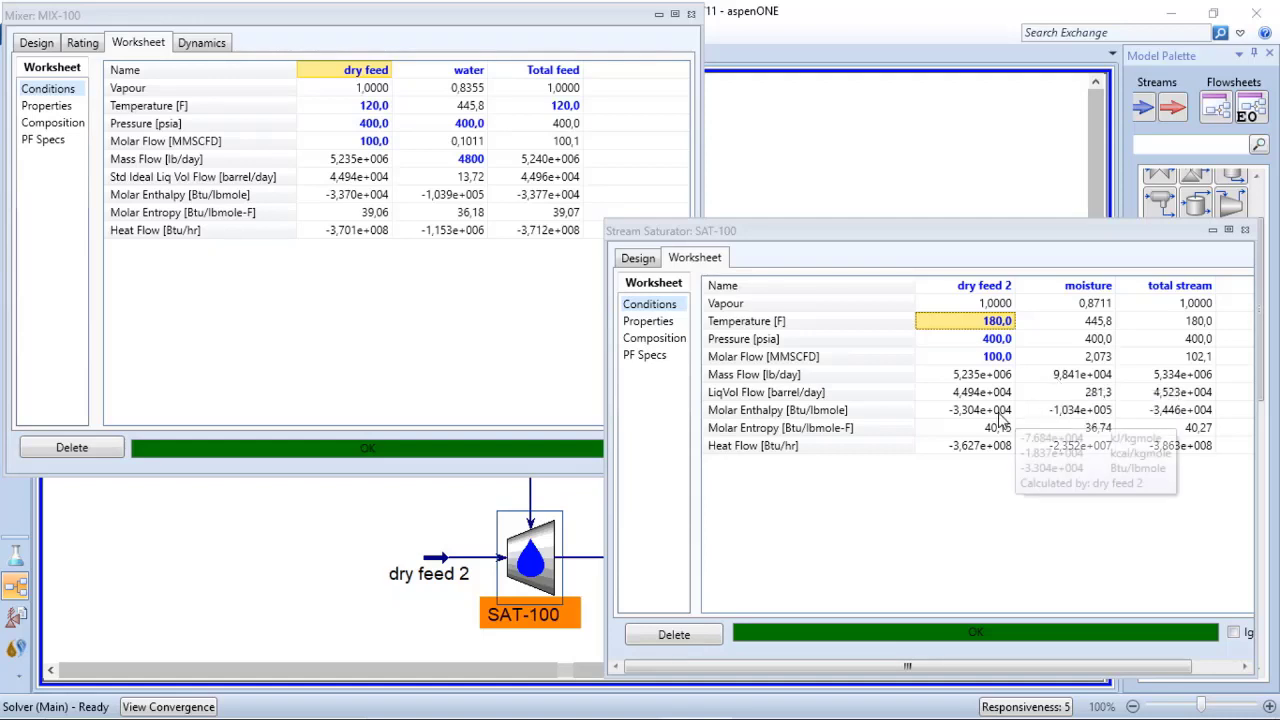
- Set the temperatures of "dry feed" and "Total feed" to 180 F in the worksheet of MIX-100
{"action": "left_click", "coordinate": [366, 106]}
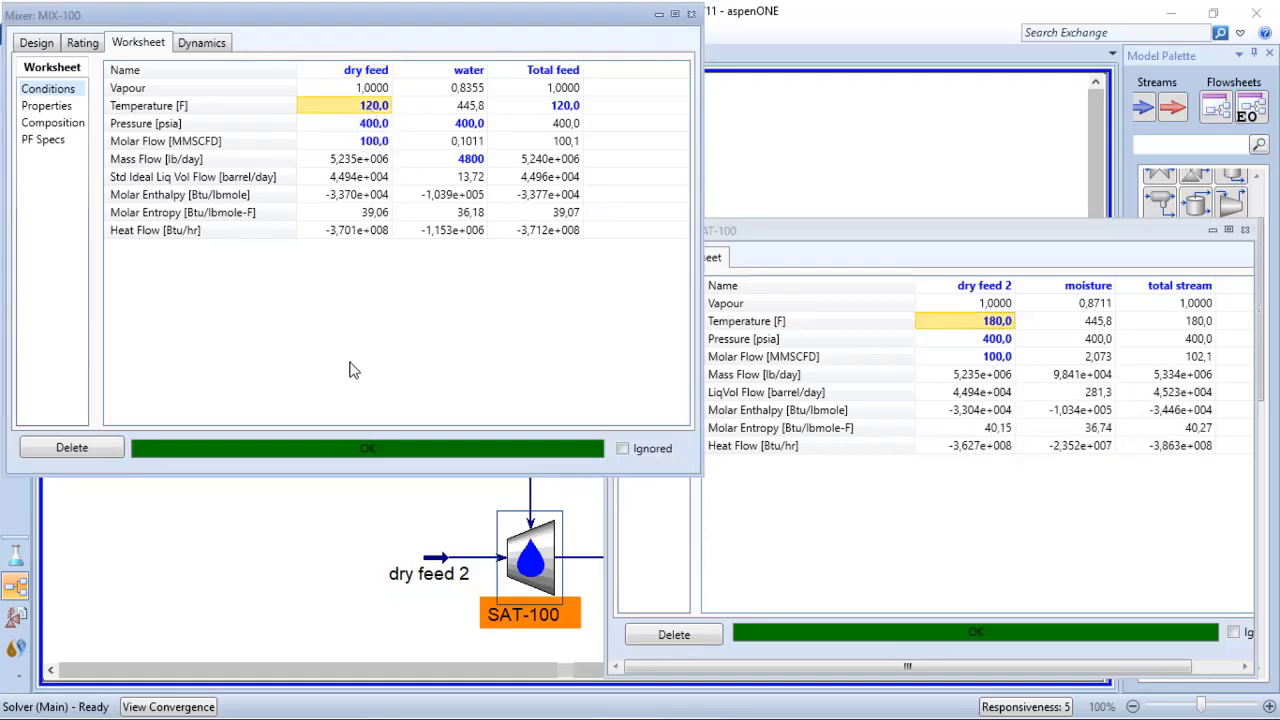
{"action": "type", "text": "180"}
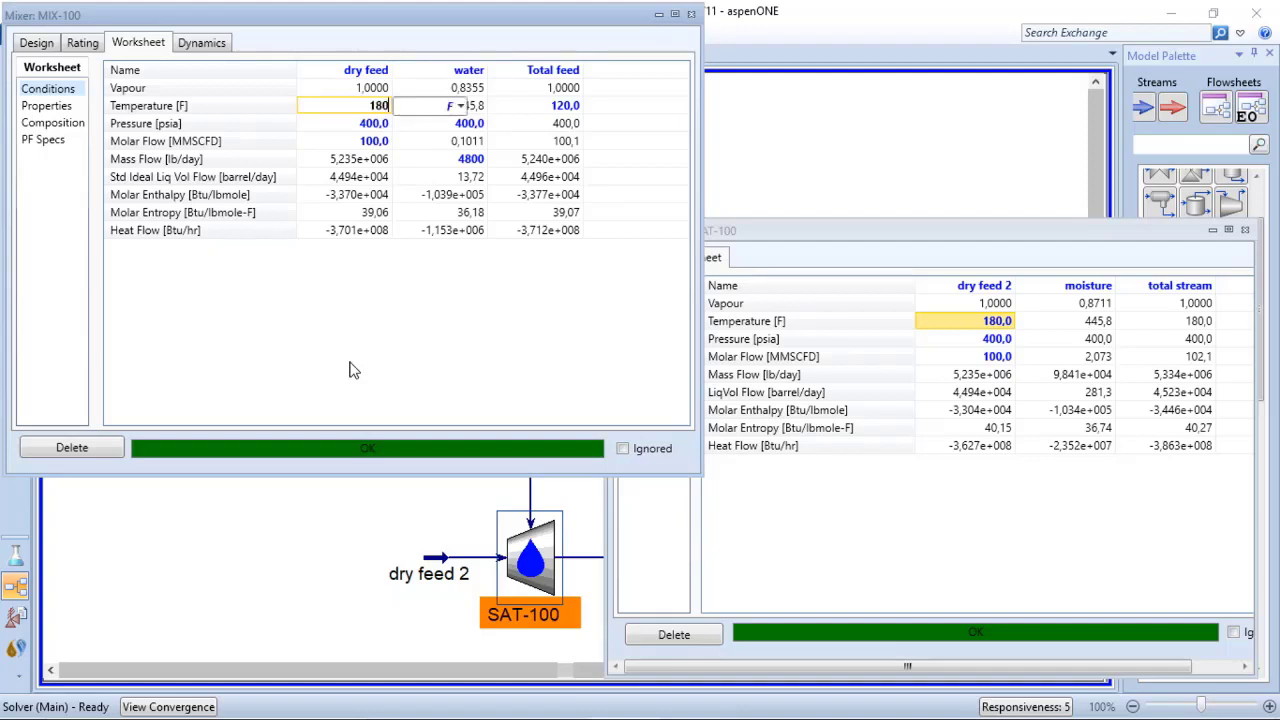
{"action": "key", "text": "Return"}
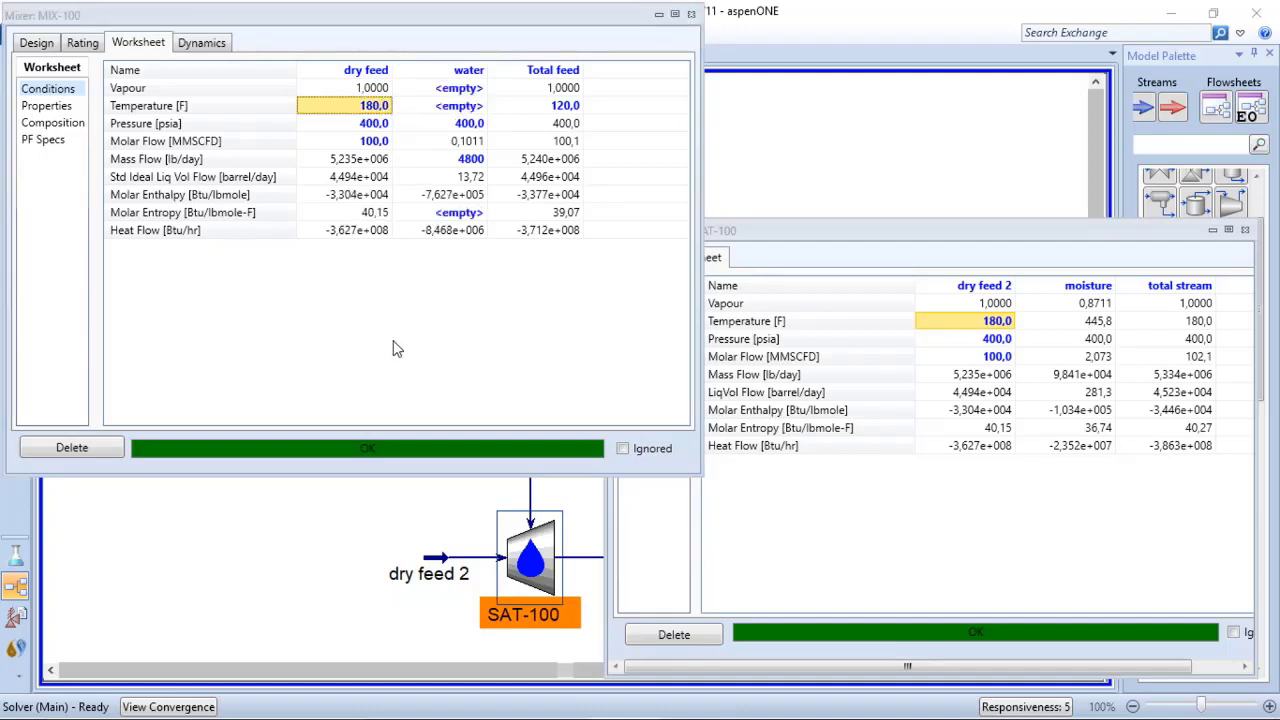
{"action": "left_click", "coordinate": [565, 108]}
{"action": "type", "text": "1"}
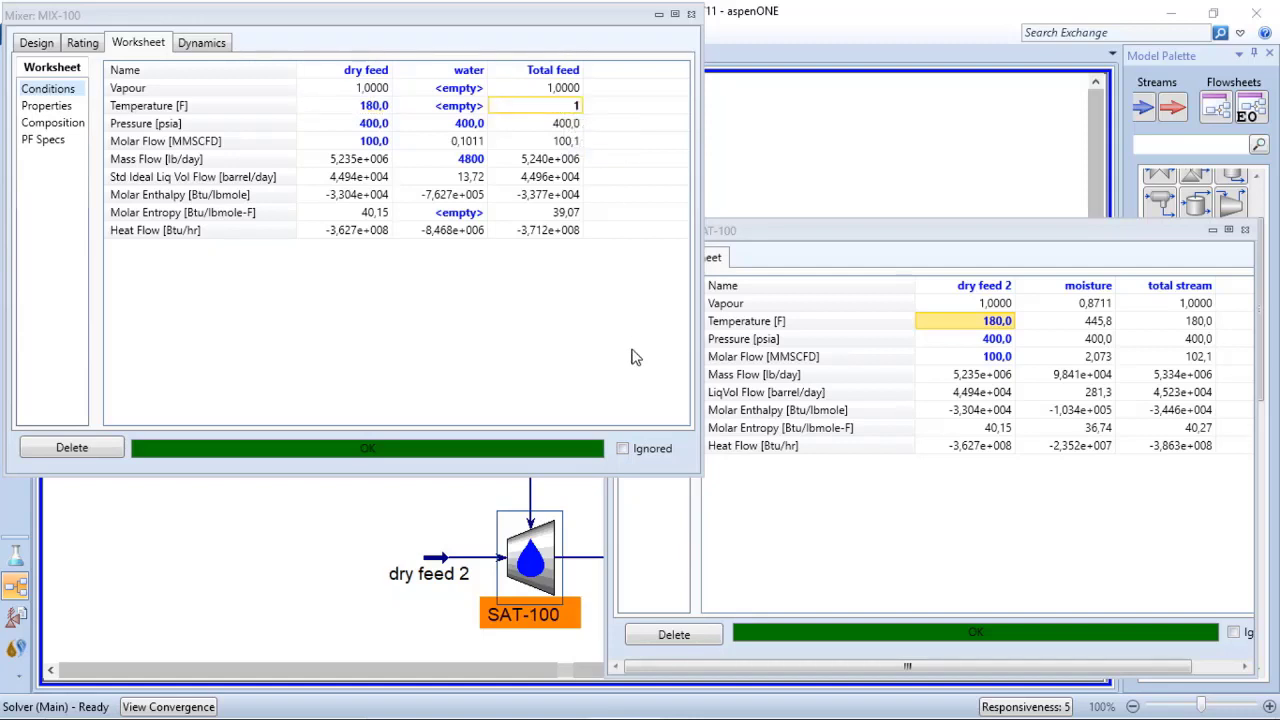
{"action": "type", "text": "80"}
{"action": "key", "text": "Return"}
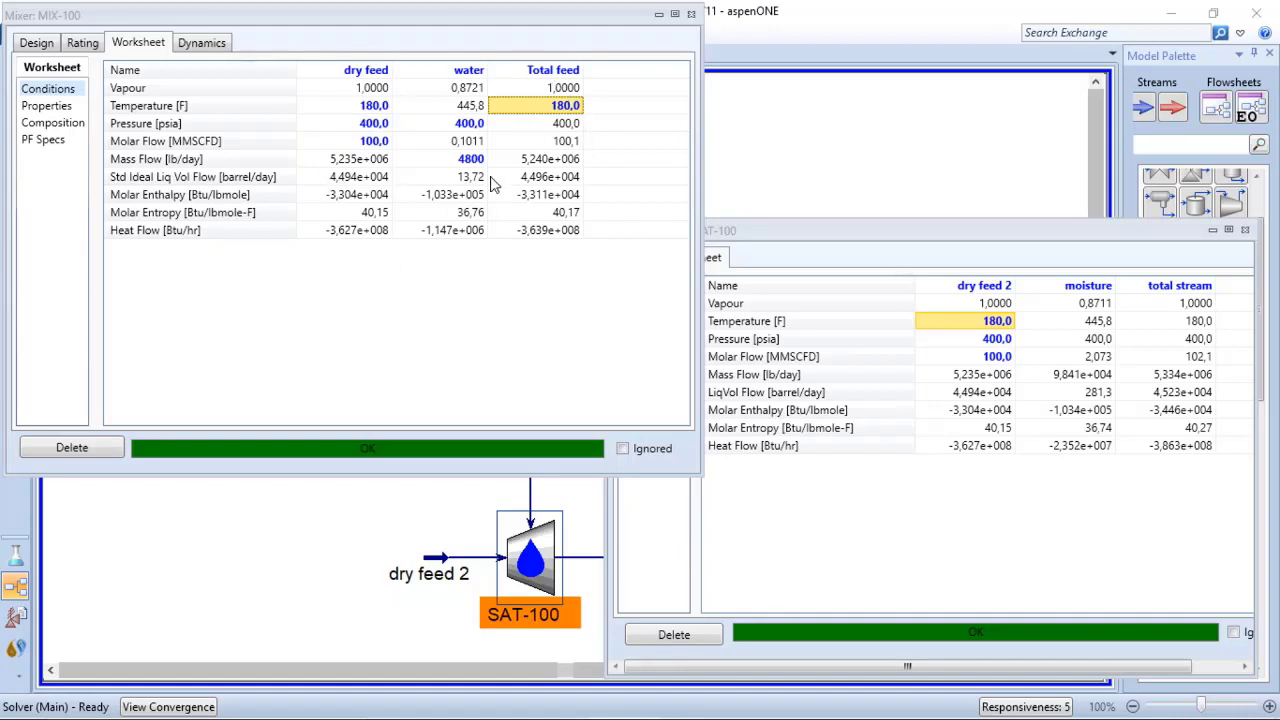
- Set the pressure of "dry feed 2" to 350 psia in the saturator worksheet and check the product's molar flow
{"action": "mouse_move", "coordinate": [993, 455]}
{"action": "left_click", "coordinate": [990, 341]}
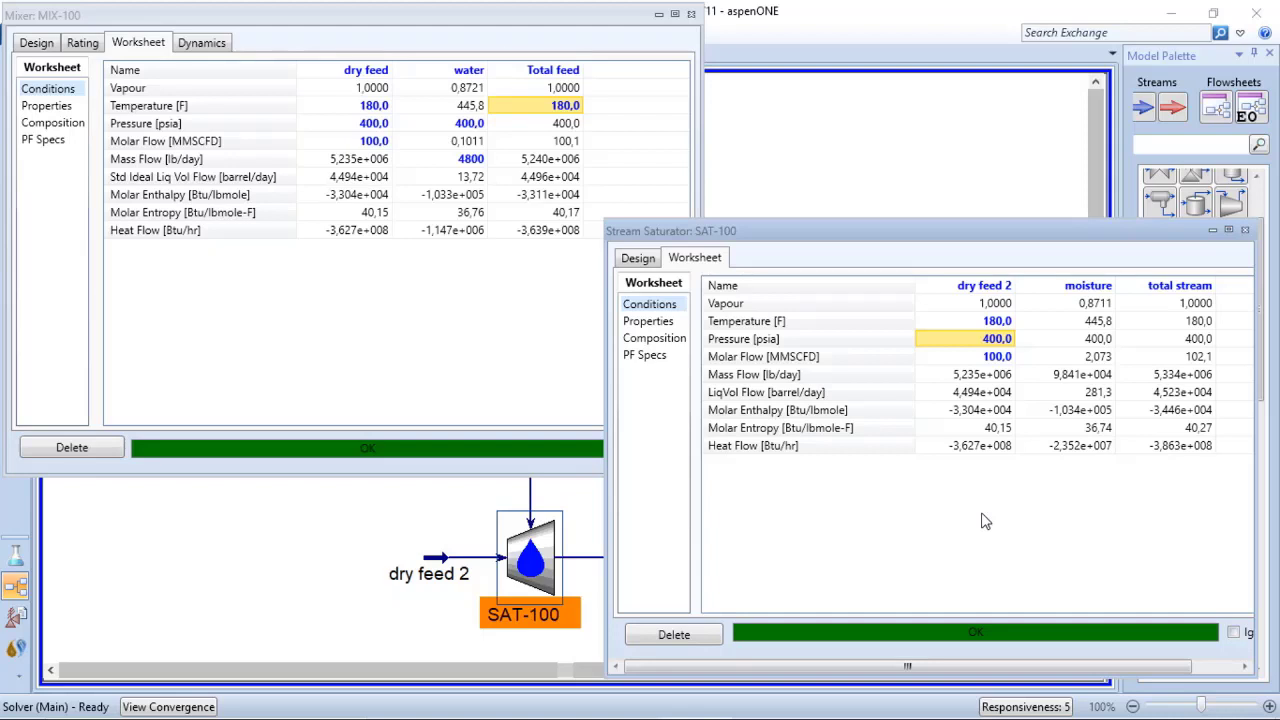
{"action": "type", "text": "350"}
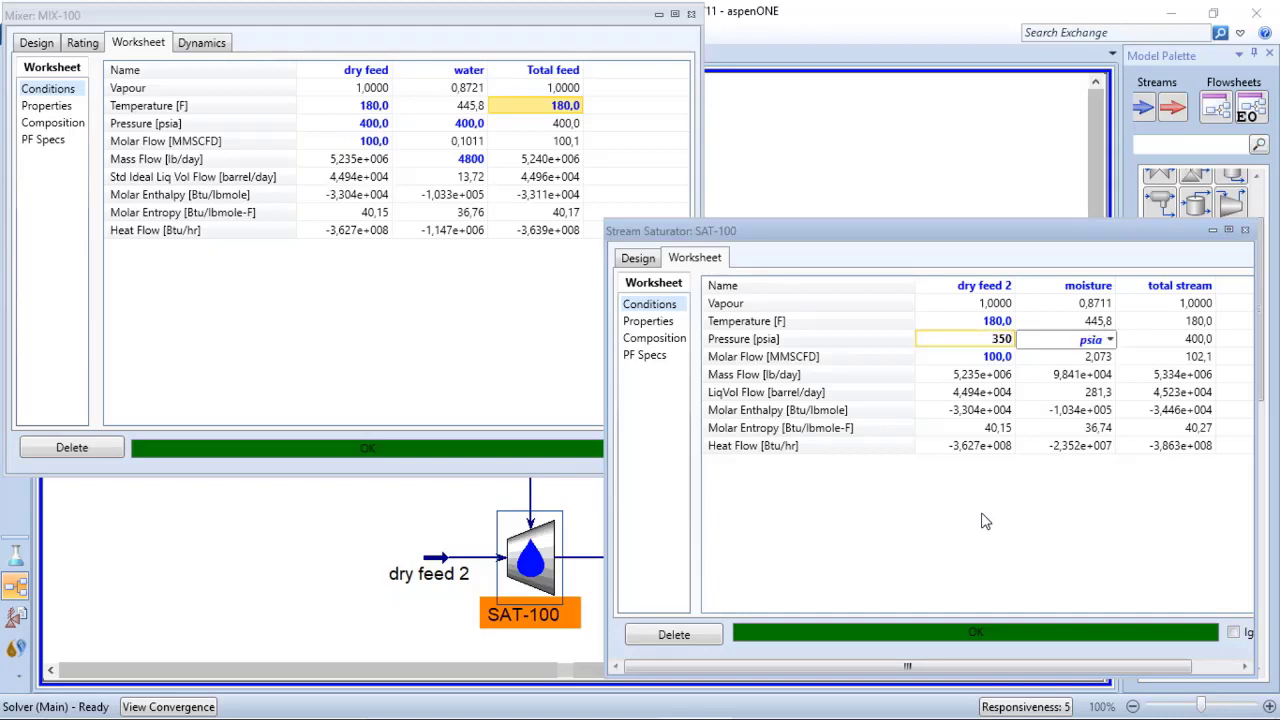
{"action": "key", "text": "Return"}
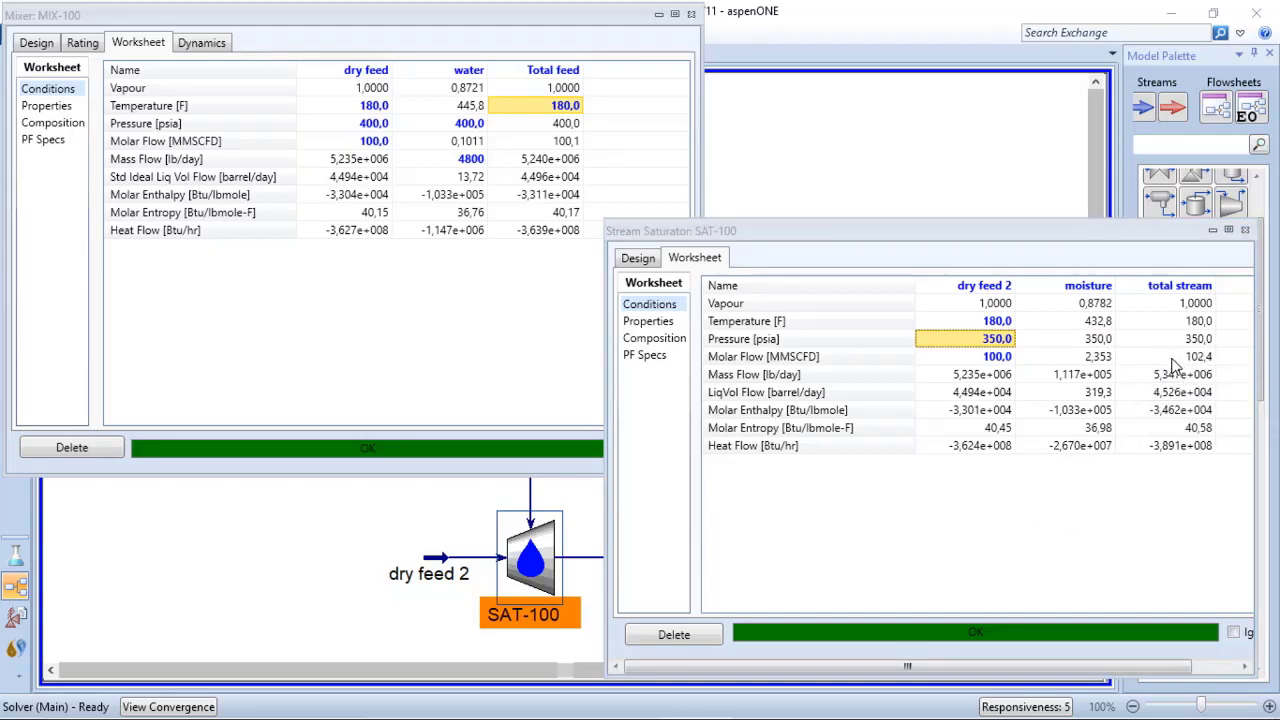
{"action": "mouse_move", "coordinate": [1176, 366]}
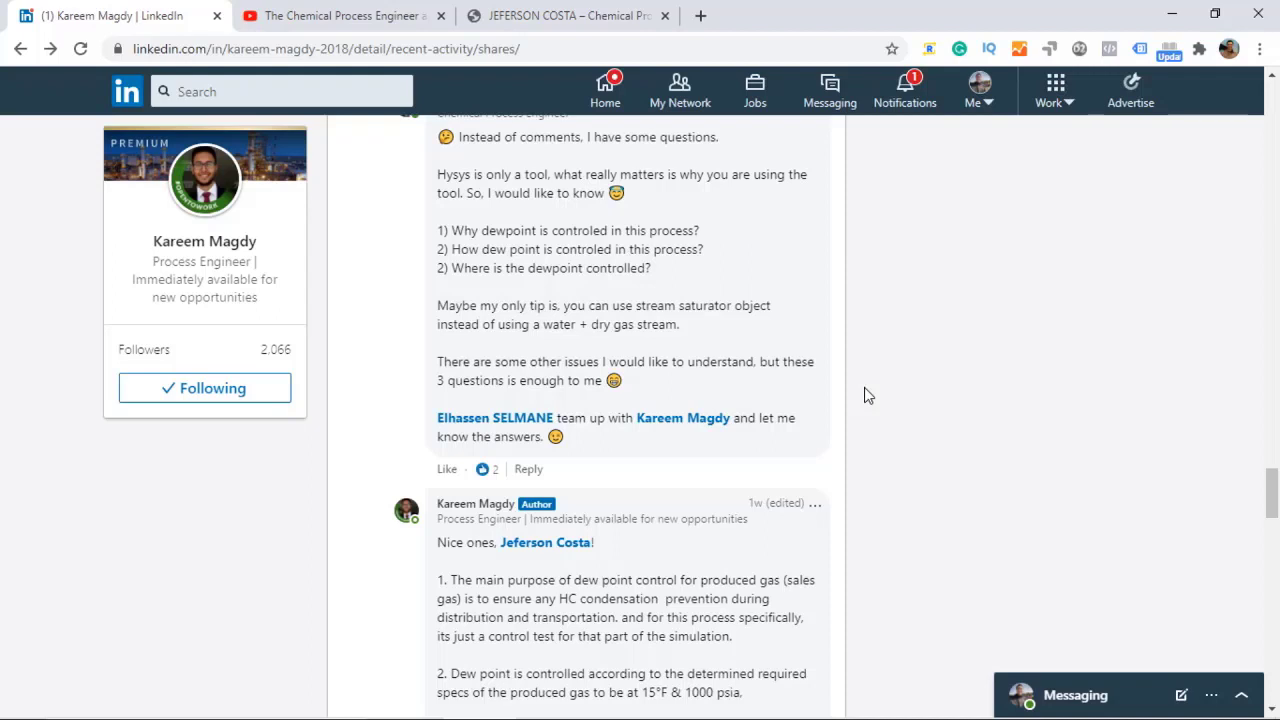
- Switch to the LinkedIn post in the browser and review the enlarged flowsheet image of the dew point control case
{"action": "scroll", "coordinate": [864, 396], "scroll_direction": "up", "scroll_amount": 10}
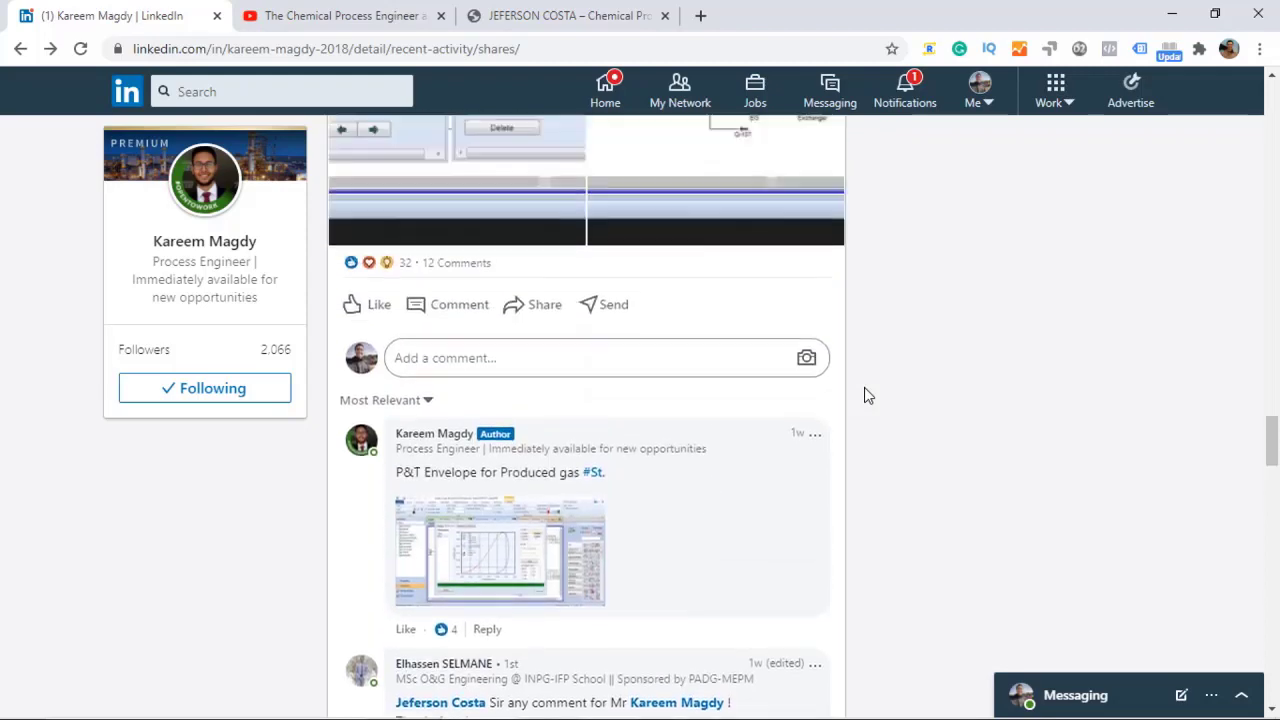
{"action": "left_click", "coordinate": [737, 243]}
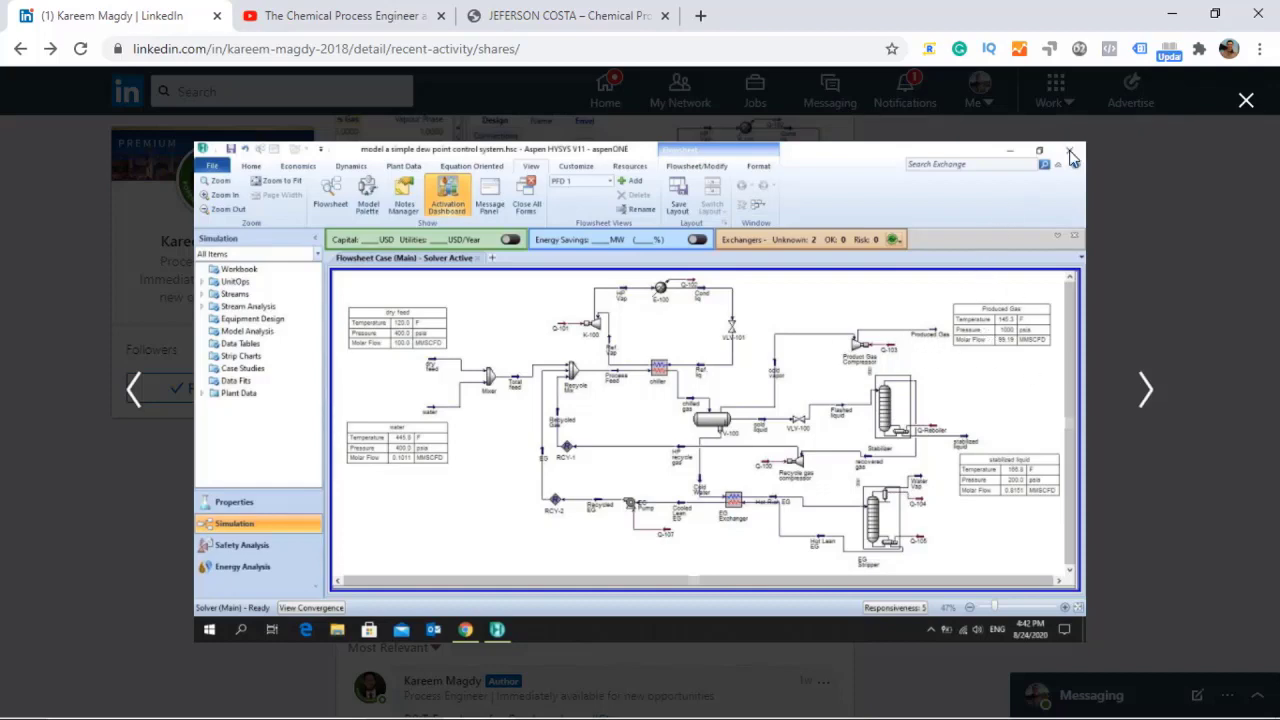
{"action": "left_click", "coordinate": [1246, 100]}
{"action": "scroll", "coordinate": [937, 321], "scroll_direction": "up", "scroll_amount": 4}
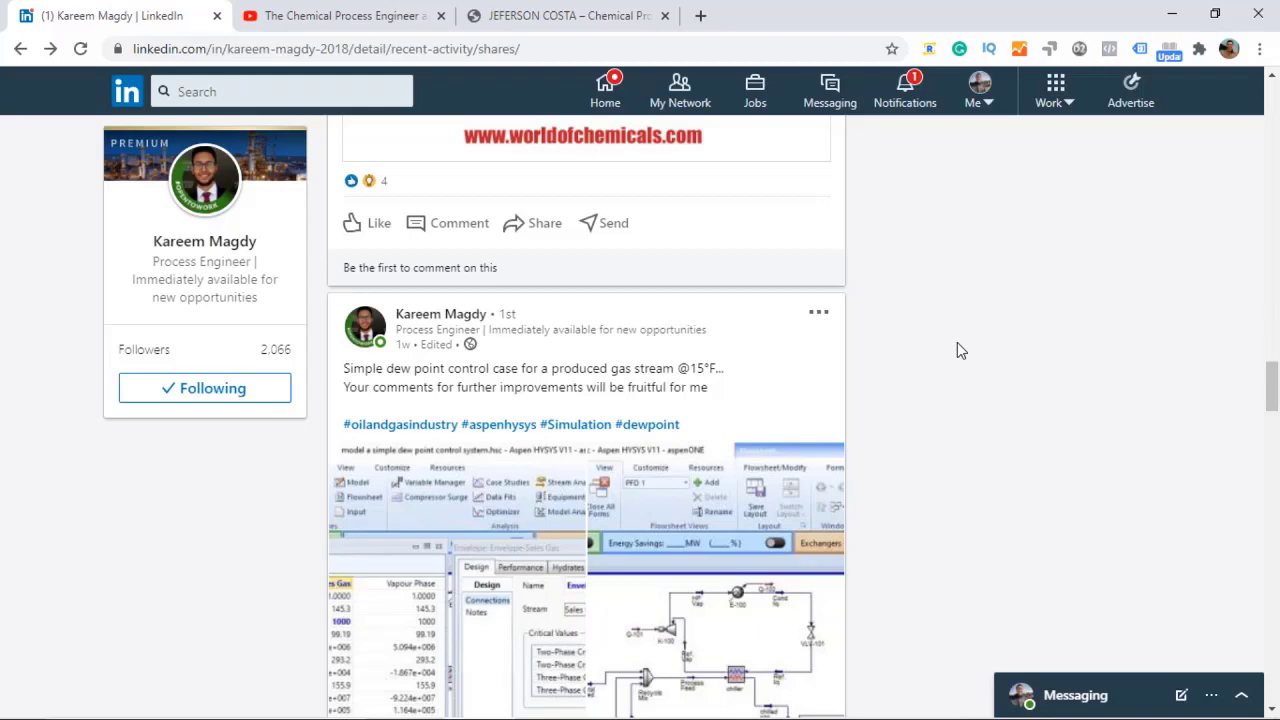
- Read the comments below the dew point control post, including the three questions and the stream saturator tip
{"action": "scroll", "coordinate": [957, 343], "scroll_direction": "down", "scroll_amount": 9}
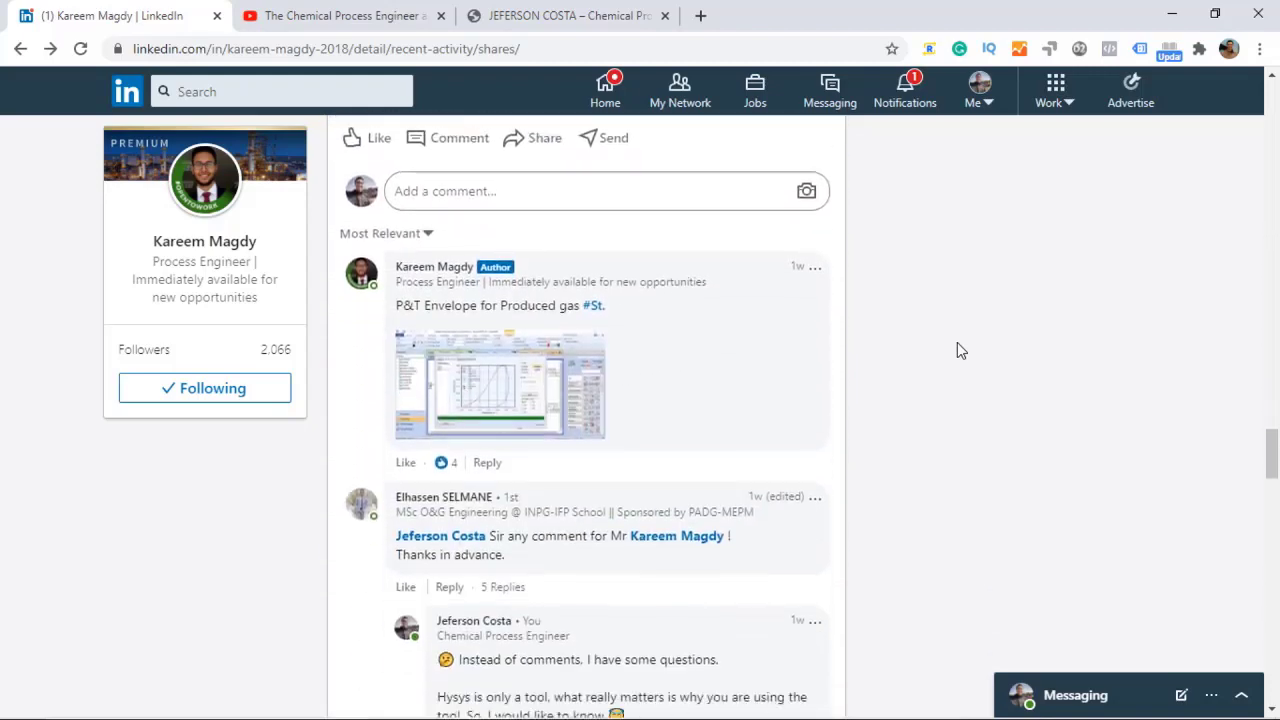
{"action": "scroll", "coordinate": [957, 343], "scroll_direction": "down", "scroll_amount": 3}
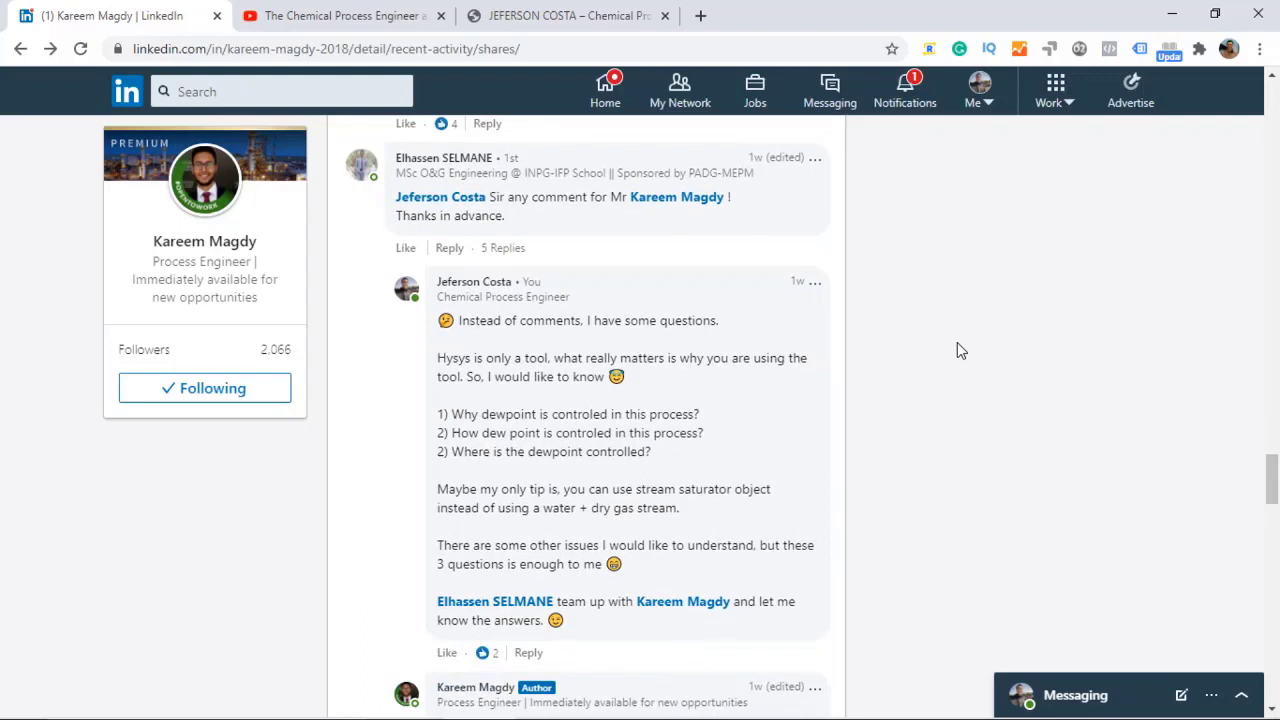
{"action": "scroll", "coordinate": [957, 343], "scroll_direction": "down", "scroll_amount": 3}
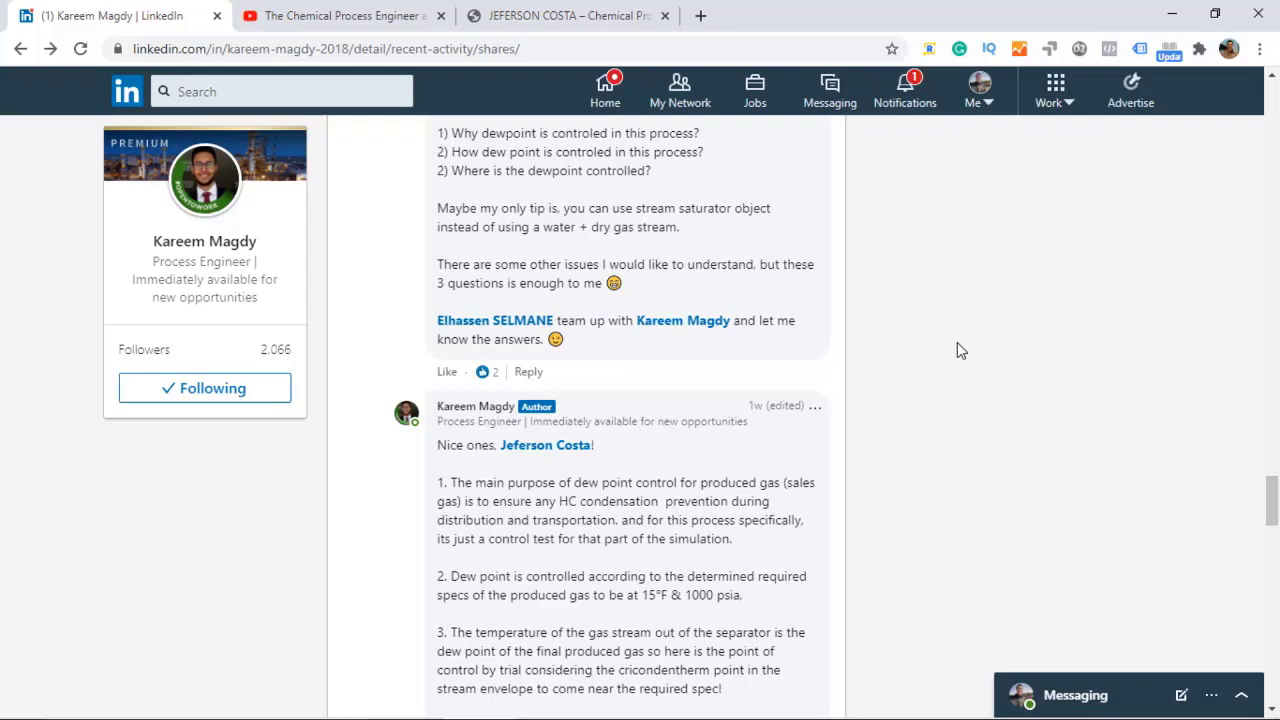
- Return to the post's flowsheet picture, enlarge it to review the dew point control process, and close it
{"action": "scroll", "coordinate": [957, 350], "scroll_direction": "up", "scroll_amount": 6}
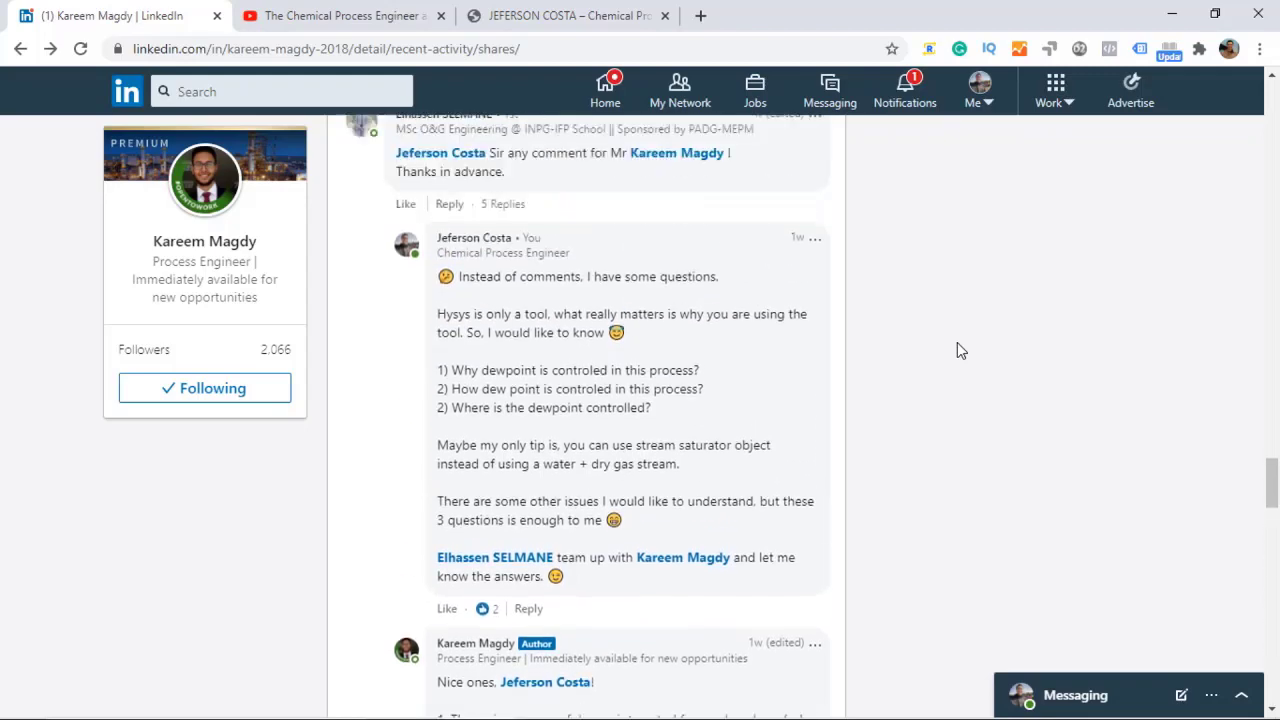
{"action": "scroll", "coordinate": [957, 350], "scroll_direction": "up", "scroll_amount": 6}
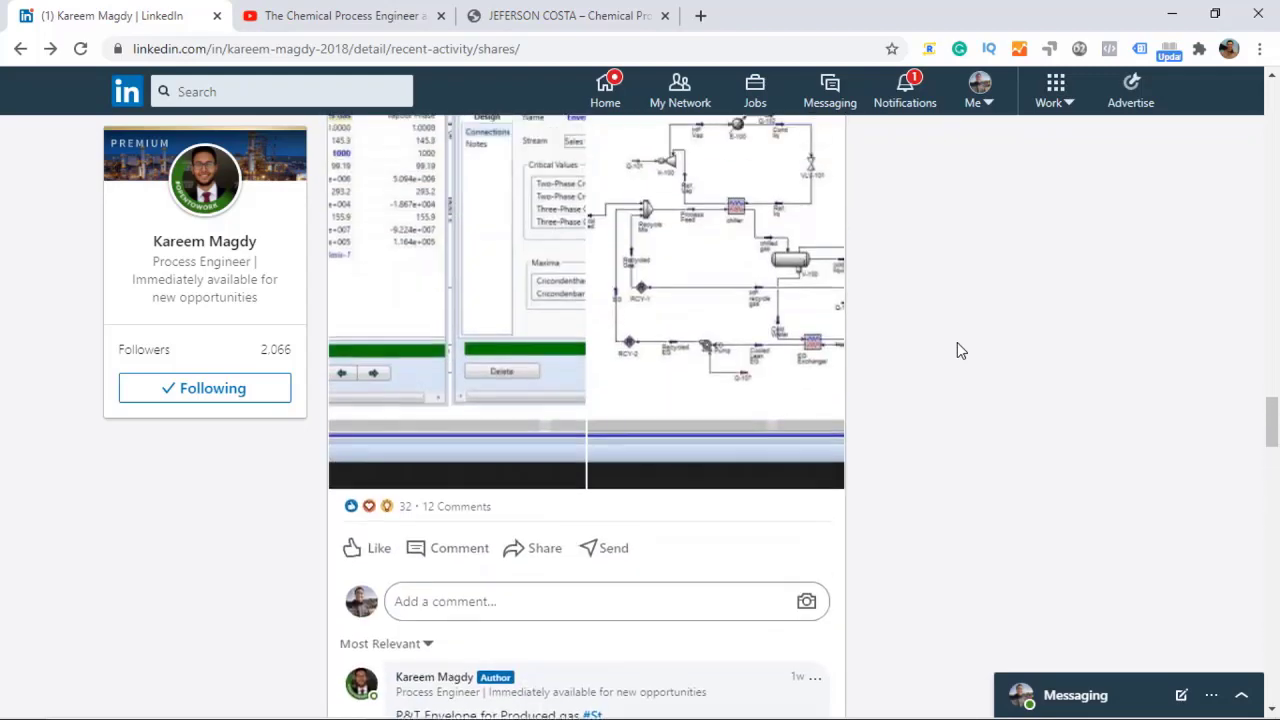
{"action": "left_click", "coordinate": [690, 441]}
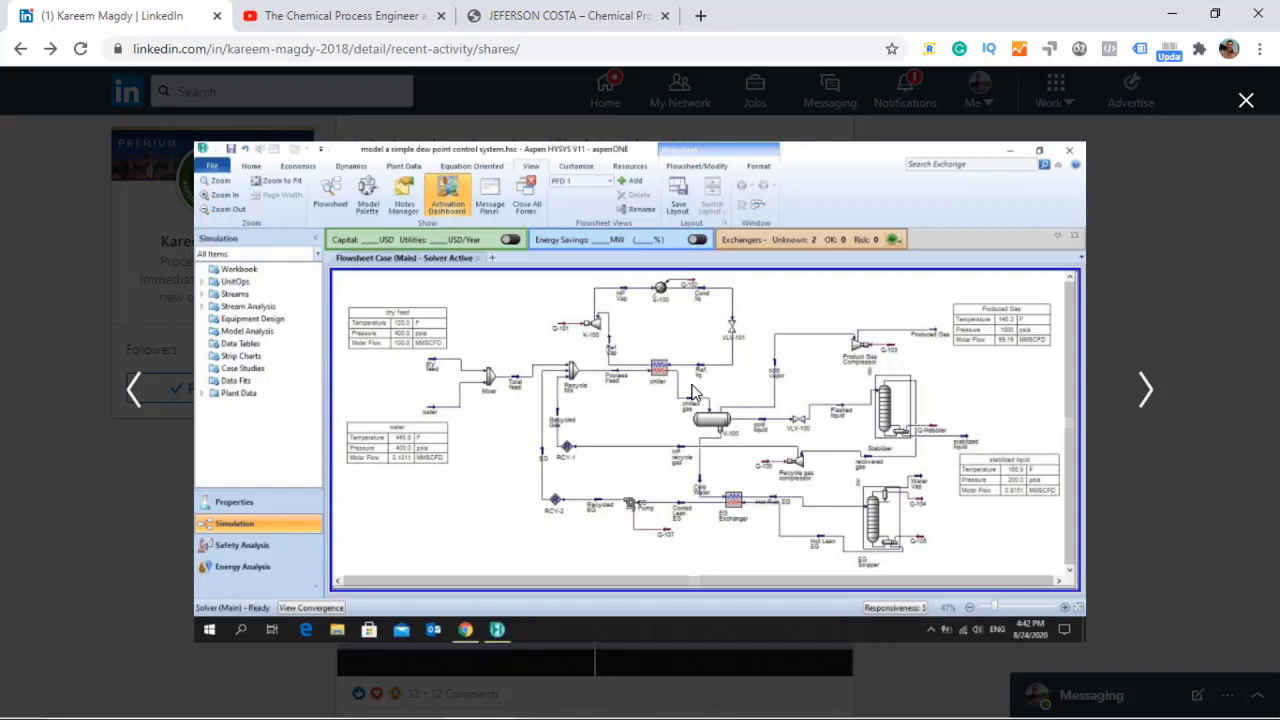
{"action": "left_click", "coordinate": [1246, 101]}
- Read the post author's reply on the purpose, specification and location of the dew point control
{"action": "scroll", "coordinate": [655, 334], "scroll_direction": "down", "scroll_amount": 10}
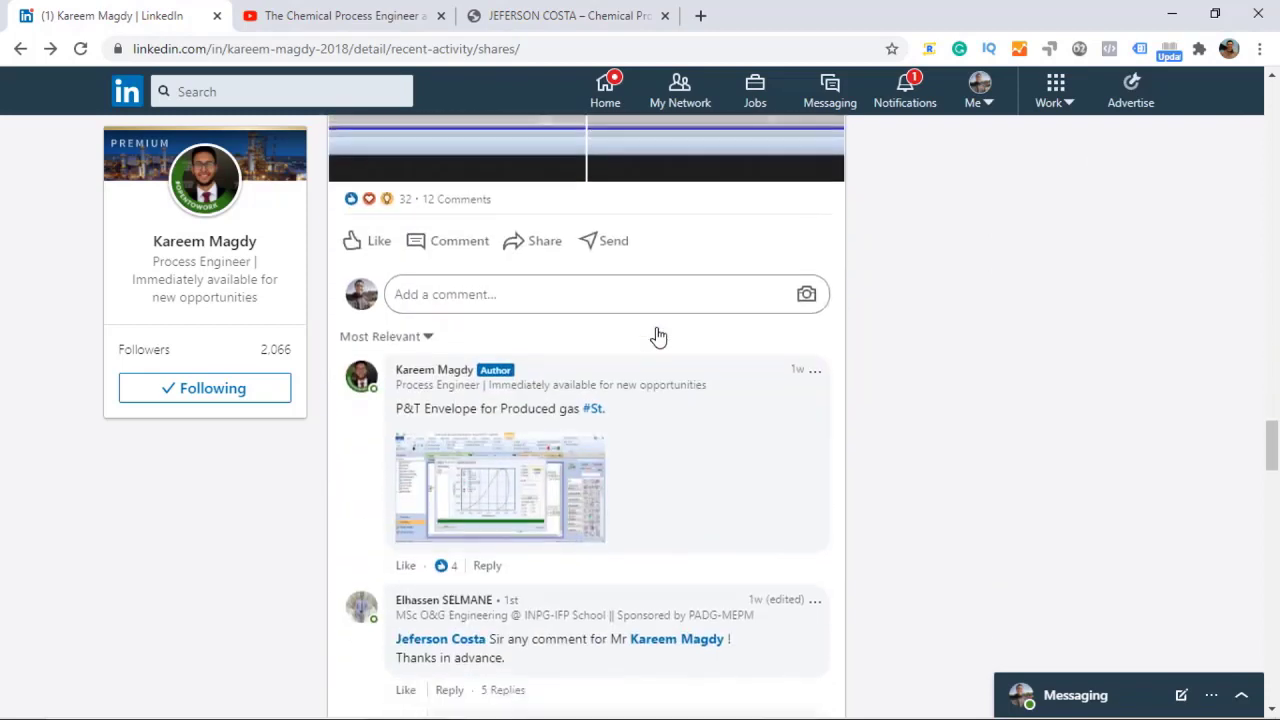
{"action": "scroll", "coordinate": [656, 327], "scroll_direction": "down", "scroll_amount": 1}
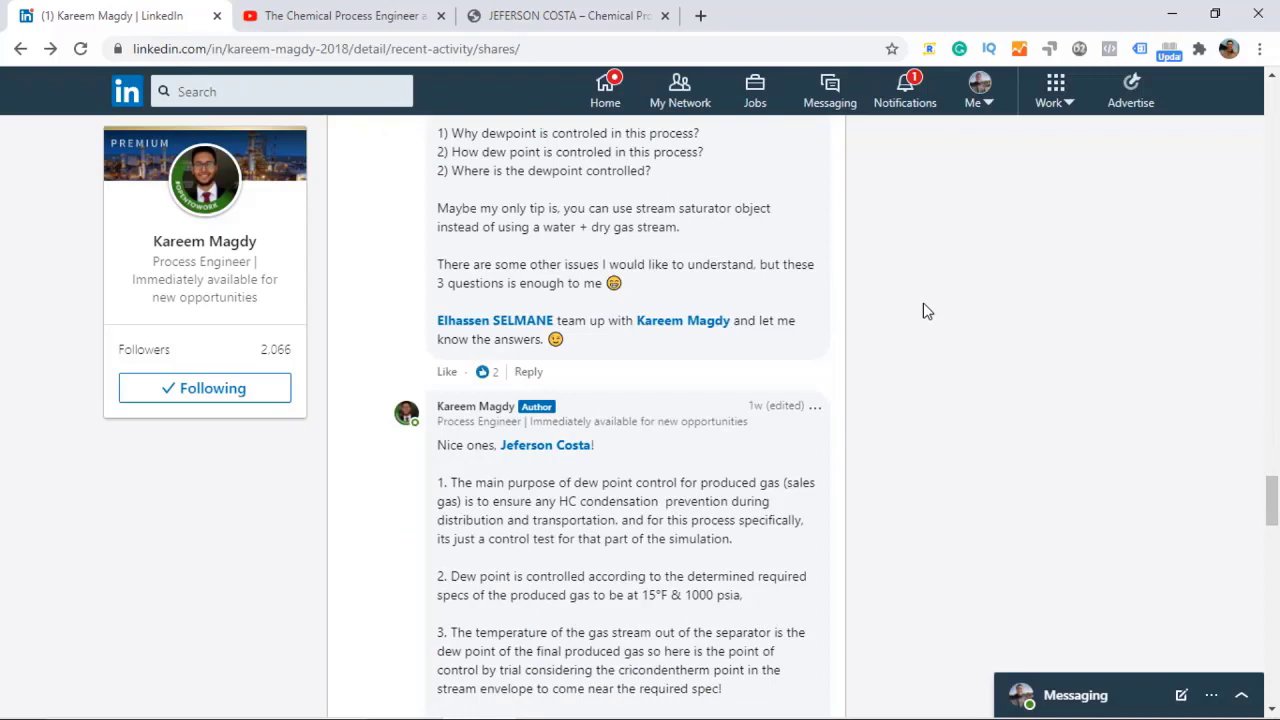
{"action": "scroll", "coordinate": [923, 311], "scroll_direction": "down", "scroll_amount": 1}
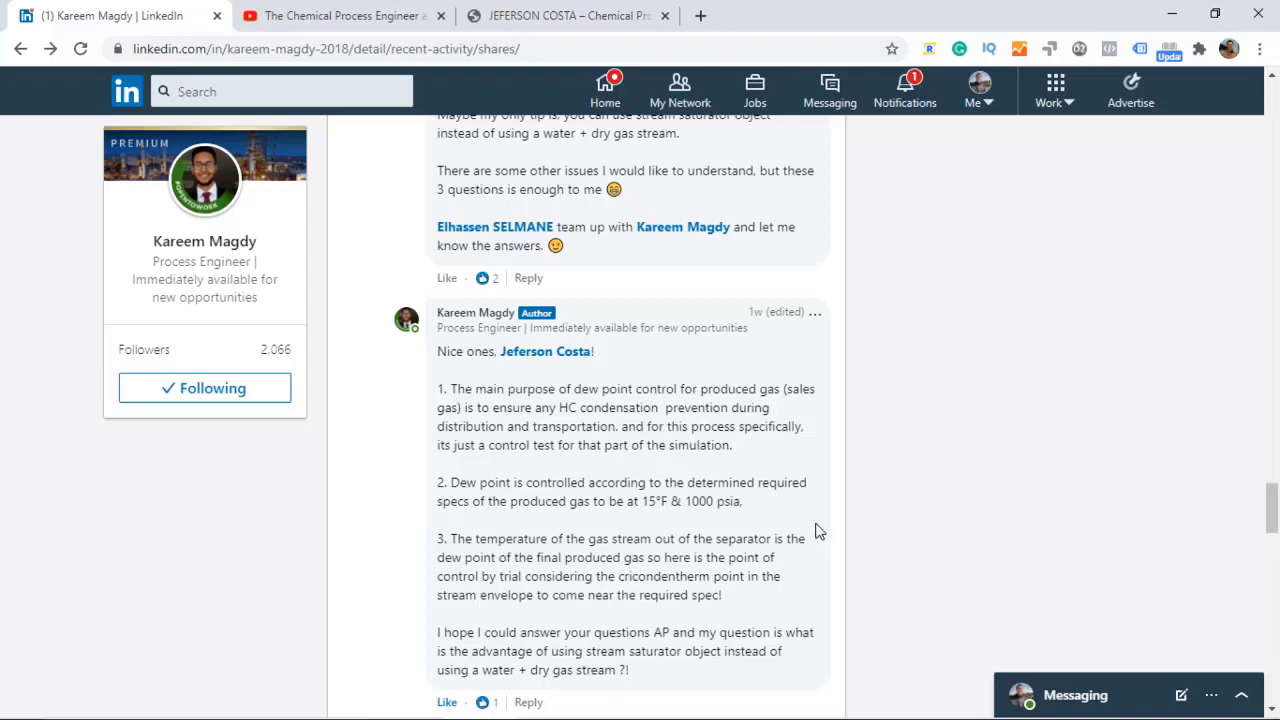
{"action": "scroll", "coordinate": [815, 531], "scroll_direction": "down", "scroll_amount": 1}
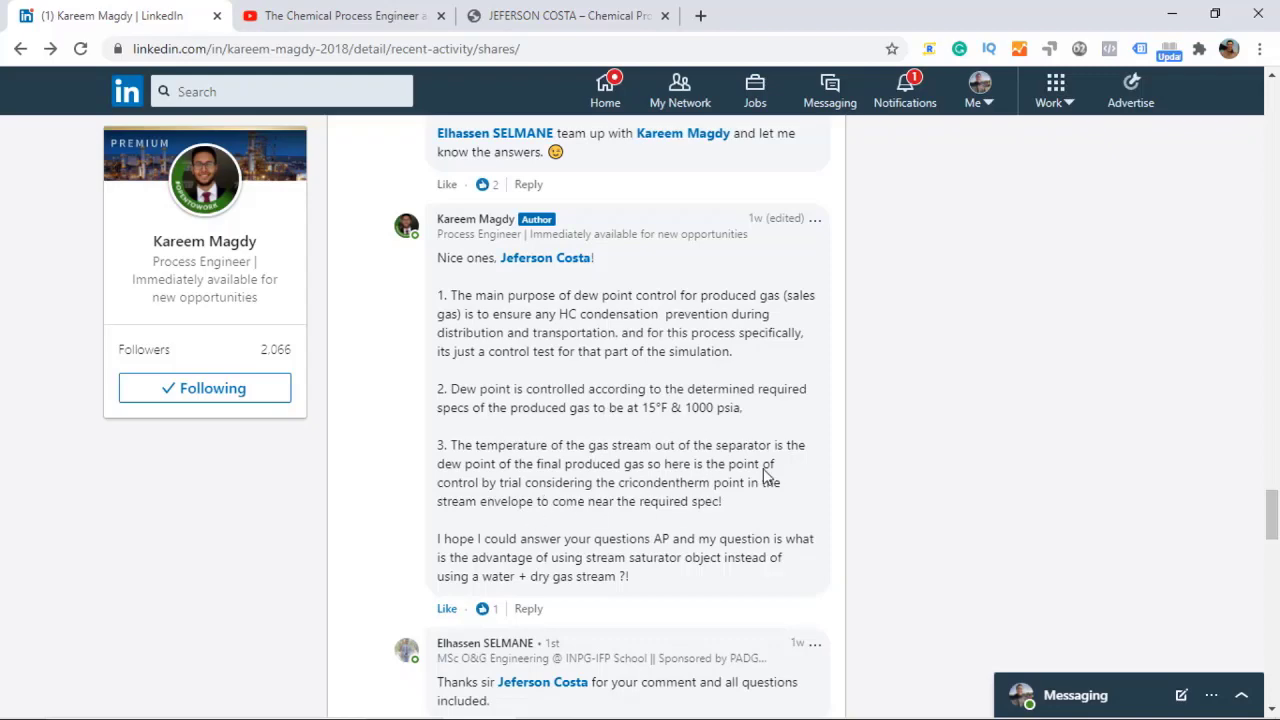
- Go back up to the post, enlarge the flowsheet image again to examine the process, and close it
{"action": "scroll", "coordinate": [762, 477], "scroll_direction": "up", "scroll_amount": 6}
{"action": "scroll", "coordinate": [762, 477], "scroll_direction": "up", "scroll_amount": 15}
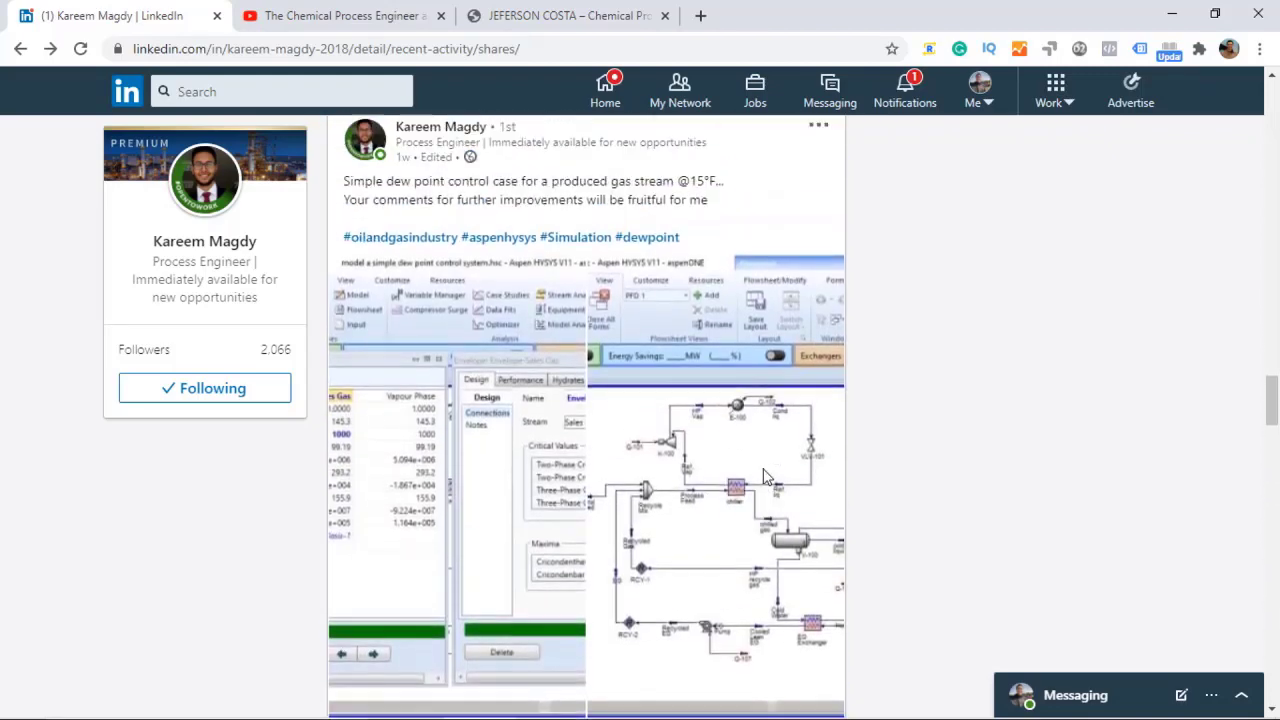
{"action": "left_click", "coordinate": [731, 520]}
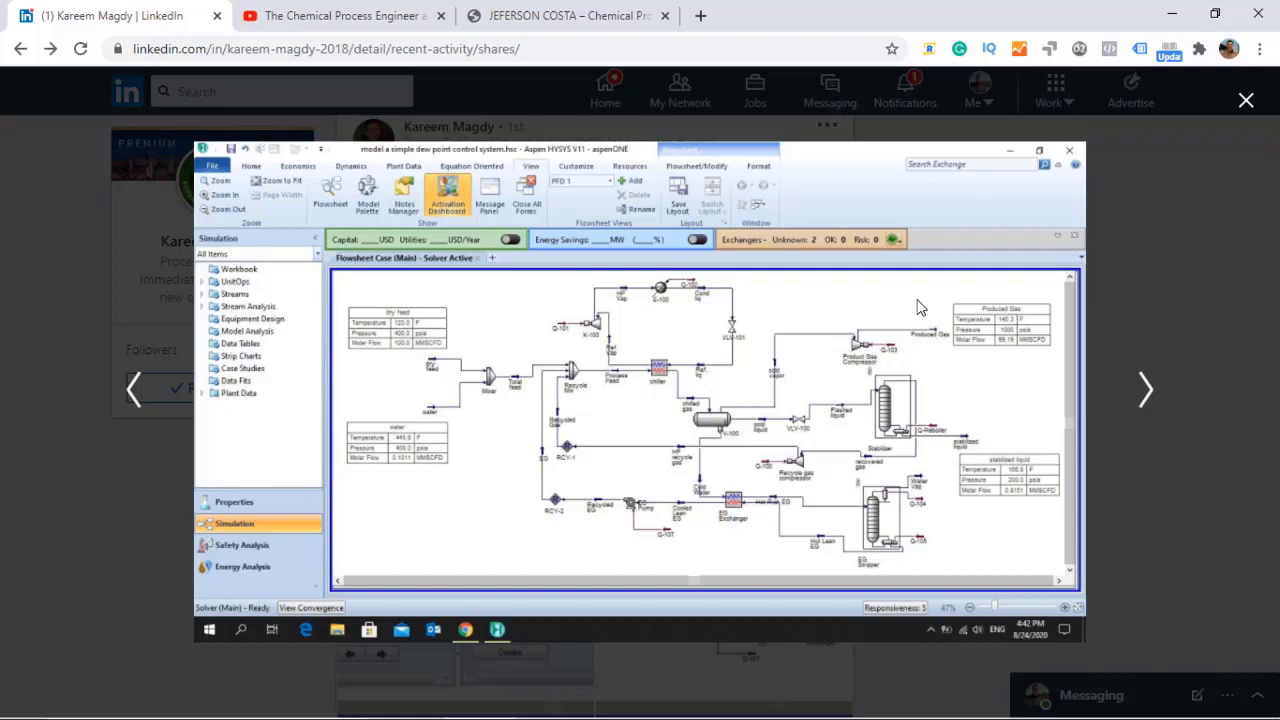
{"action": "left_click", "coordinate": [1245, 103]}
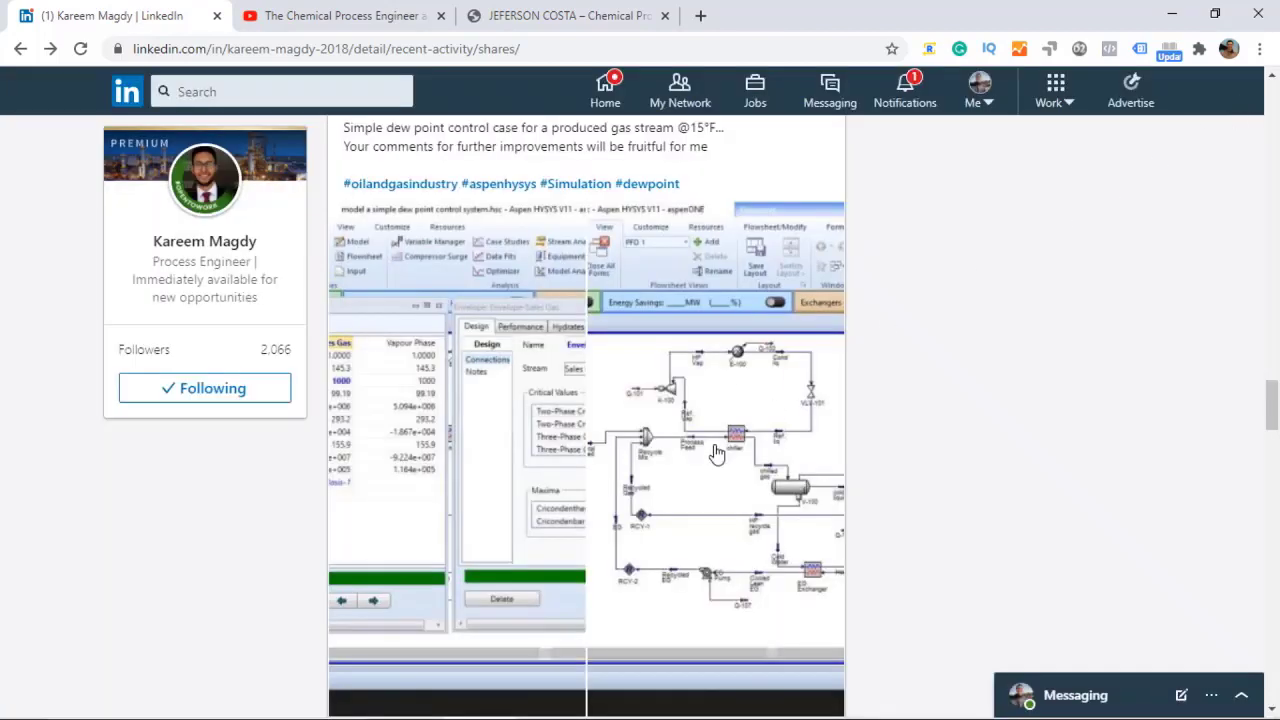
- Return to the comment that asks why, how and where the dew point is controlled
{"action": "scroll", "coordinate": [713, 453], "scroll_direction": "up", "scroll_amount": 3}
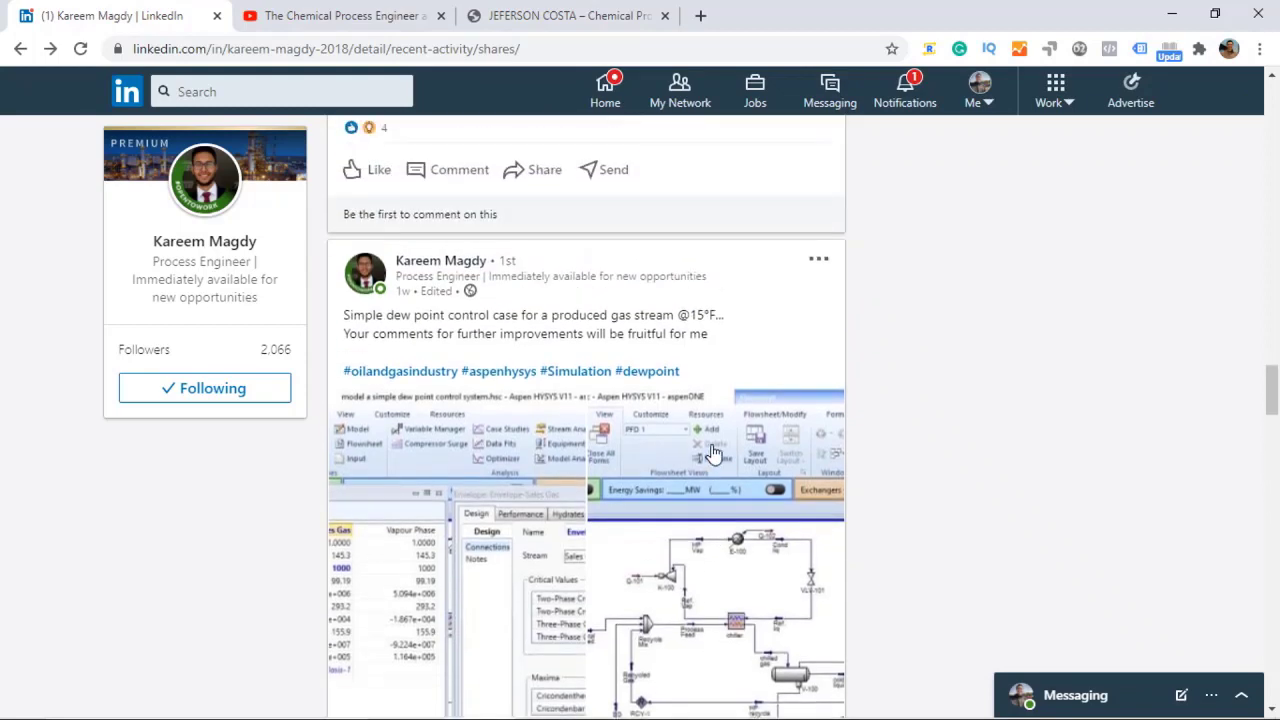
{"action": "scroll", "coordinate": [713, 453], "scroll_direction": "down", "scroll_amount": 10}
{"action": "scroll", "coordinate": [713, 453], "scroll_direction": "down", "scroll_amount": 5}
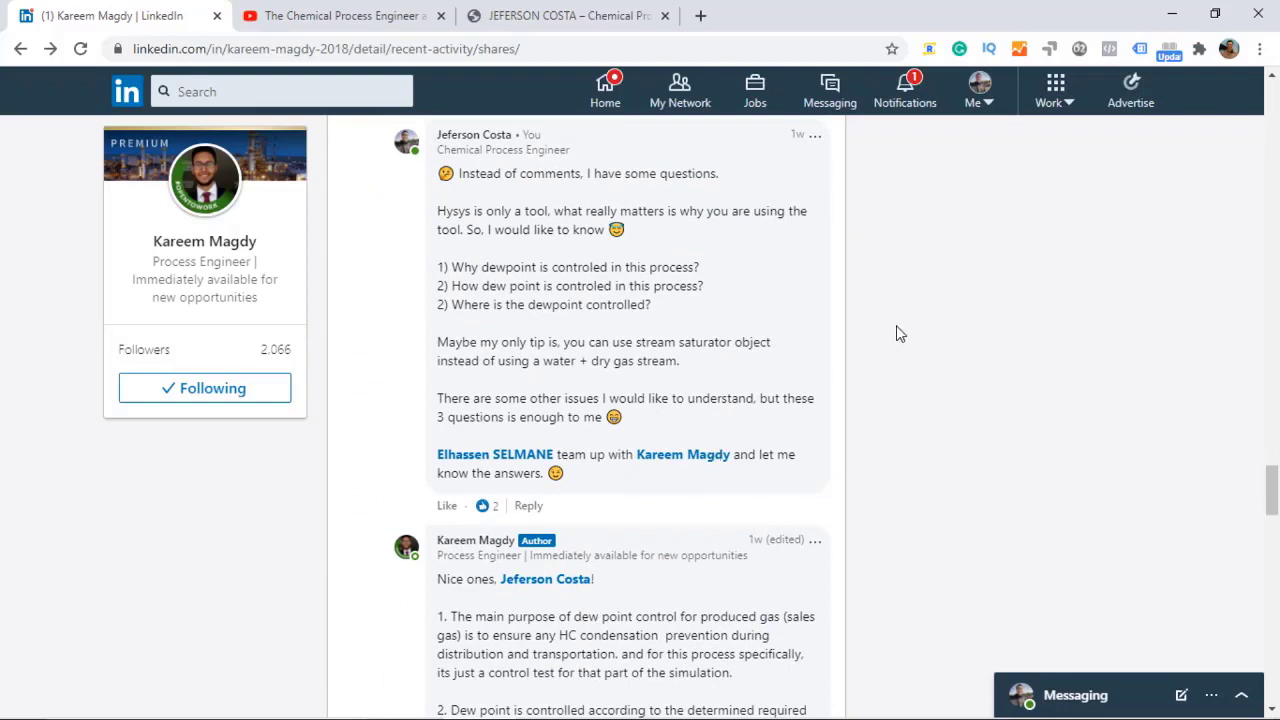
- Switch to TZA_149.pdf in Acrobat Reader and review the cover page of the Tanzanian natural gas specification
{"action": "key", "text": "alt+Tab"}
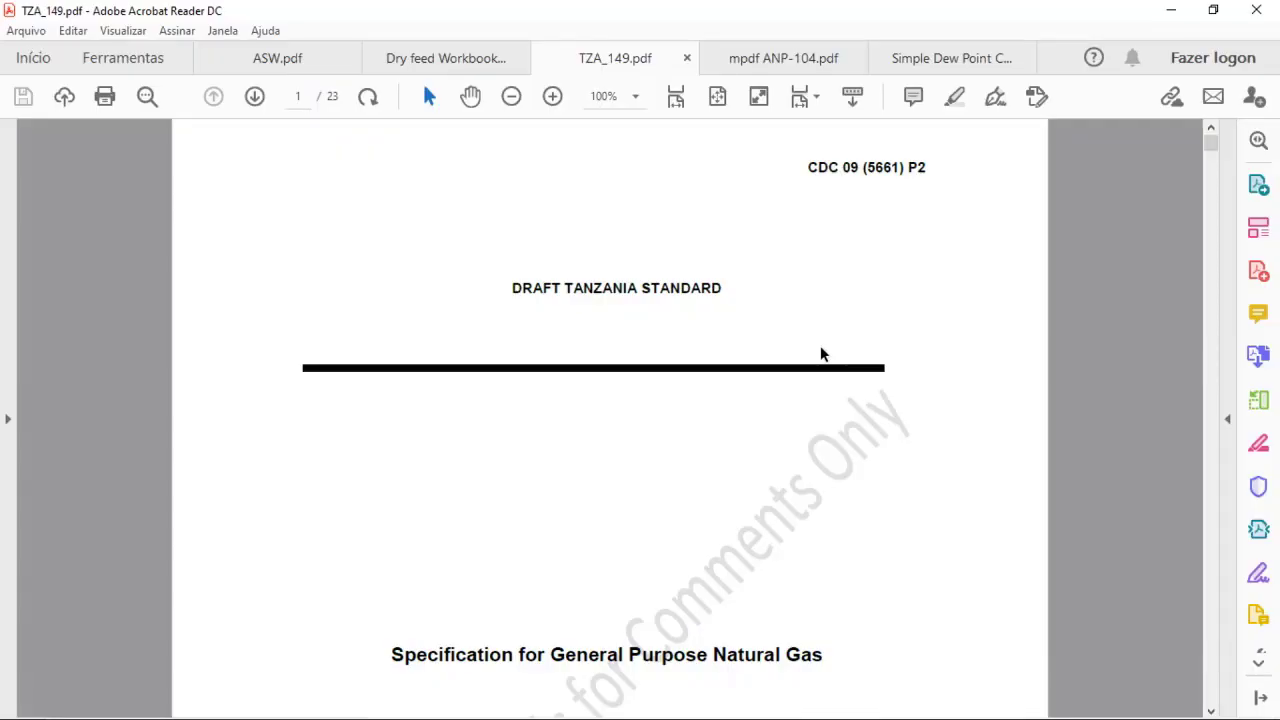
{"action": "scroll", "coordinate": [820, 353], "scroll_direction": "down", "scroll_amount": 2}
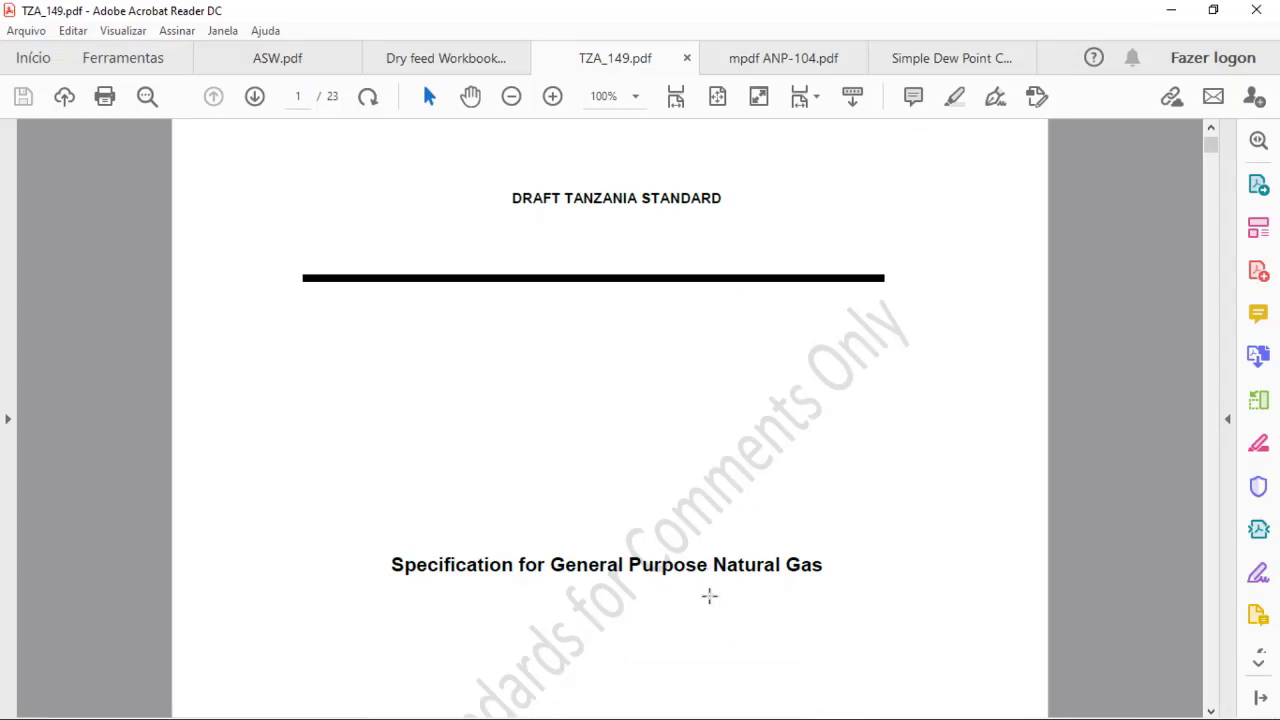
{"action": "scroll", "coordinate": [811, 483], "scroll_direction": "down", "scroll_amount": 2}
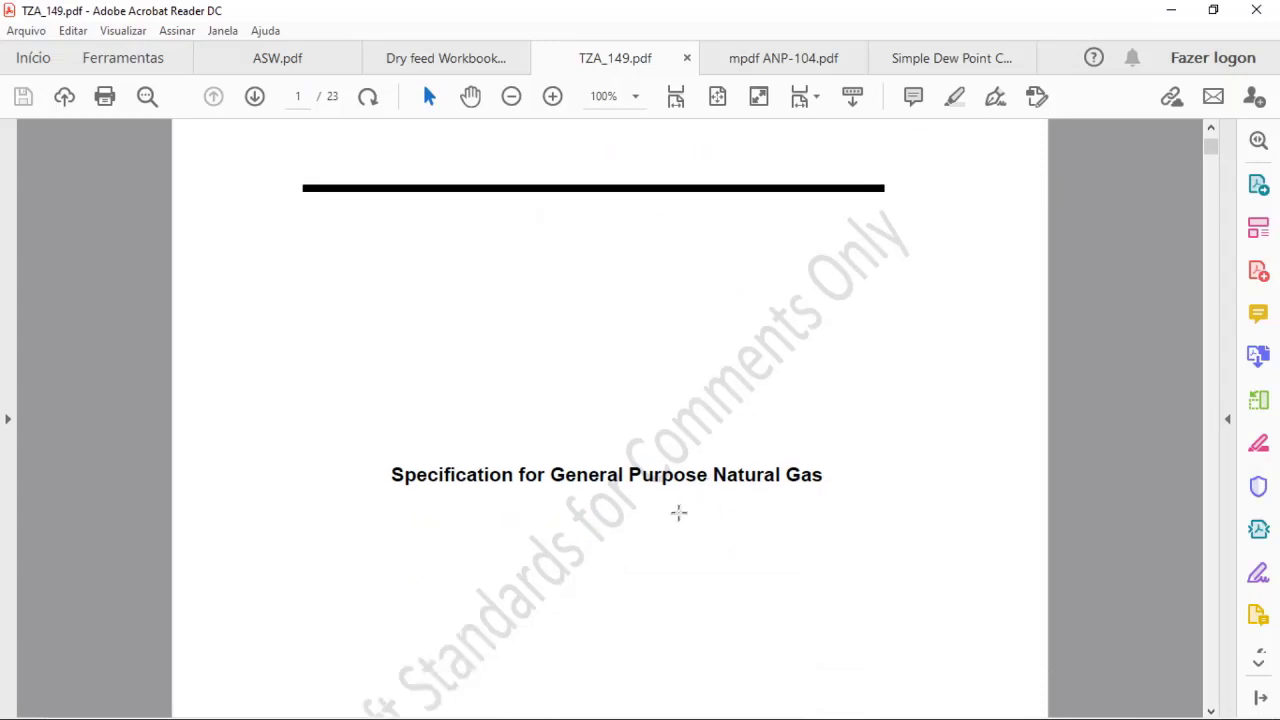
{"action": "scroll", "coordinate": [790, 390], "scroll_direction": "up", "scroll_amount": 2}
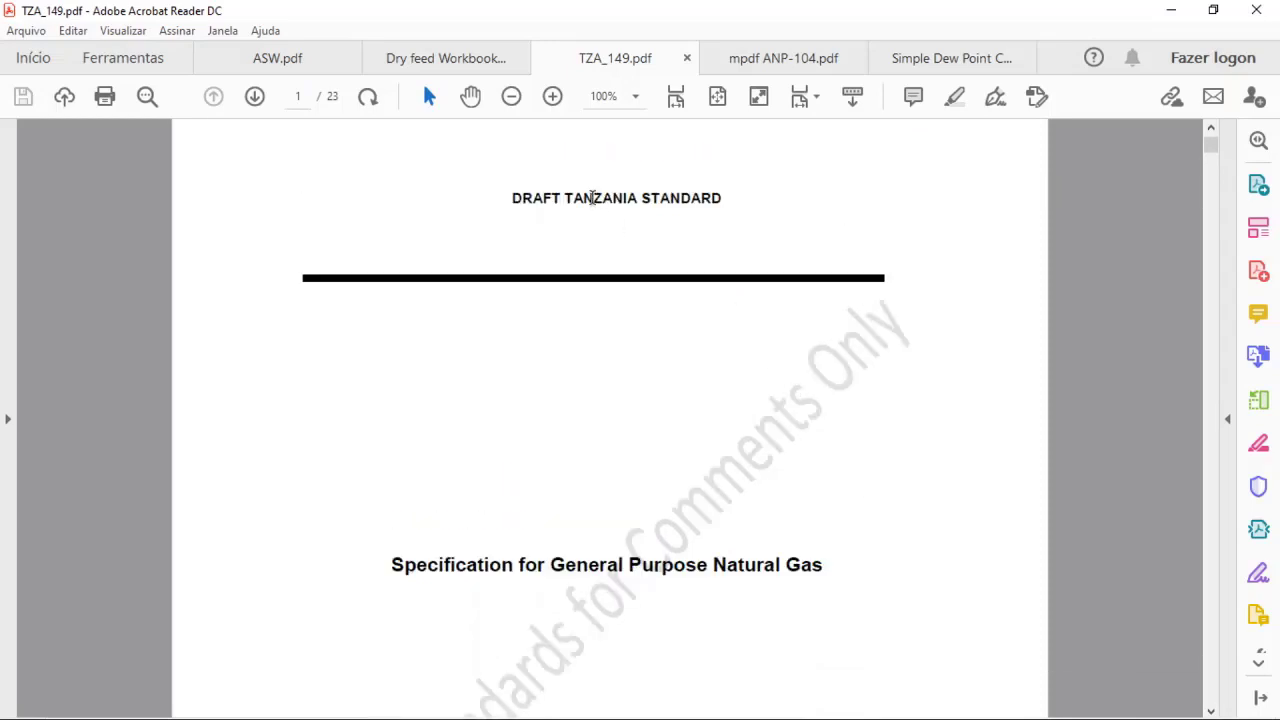
- Go to page 7 of TZA_149.pdf and examine the hydrocarbon and water dew point requirements in Table 1
{"action": "left_click", "coordinate": [306, 94]}
{"action": "type", "text": "7"}
{"action": "key", "text": "Return"}
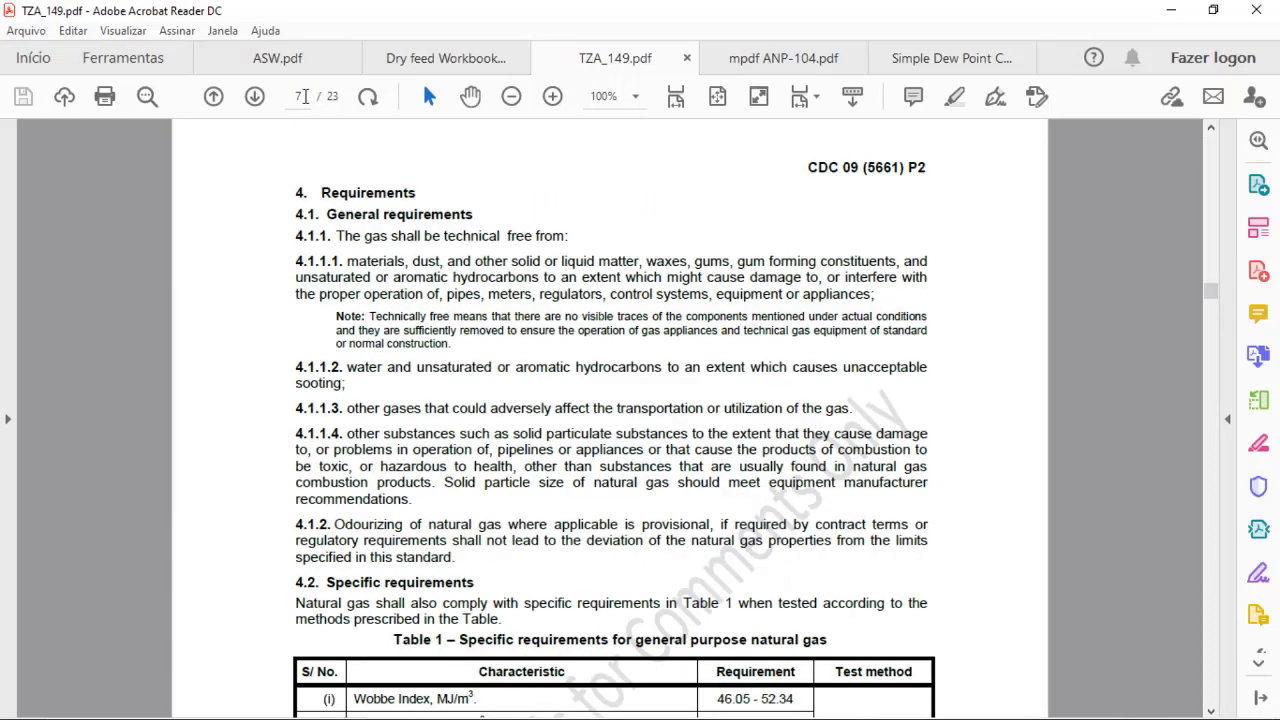
{"action": "scroll", "coordinate": [596, 465], "scroll_direction": "down", "scroll_amount": 1}
{"action": "scroll", "coordinate": [596, 465], "scroll_direction": "down", "scroll_amount": 8}
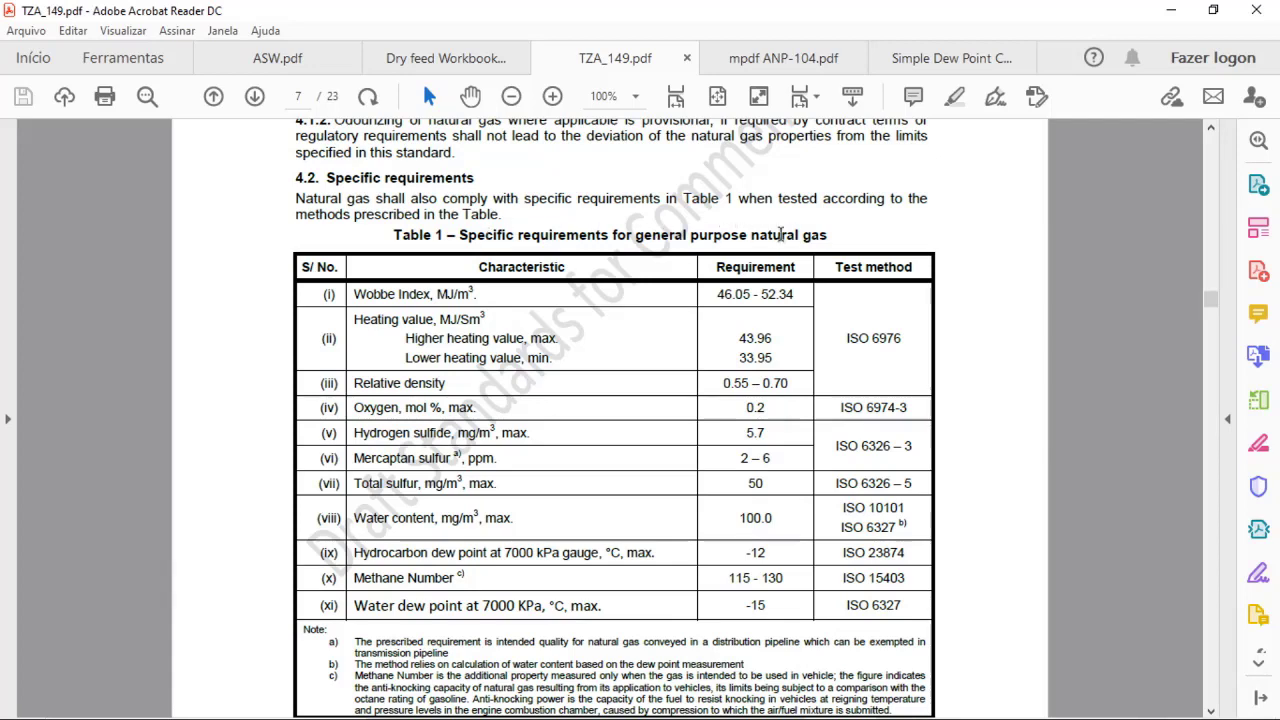
{"action": "scroll", "coordinate": [735, 330], "scroll_direction": "down", "scroll_amount": 2}
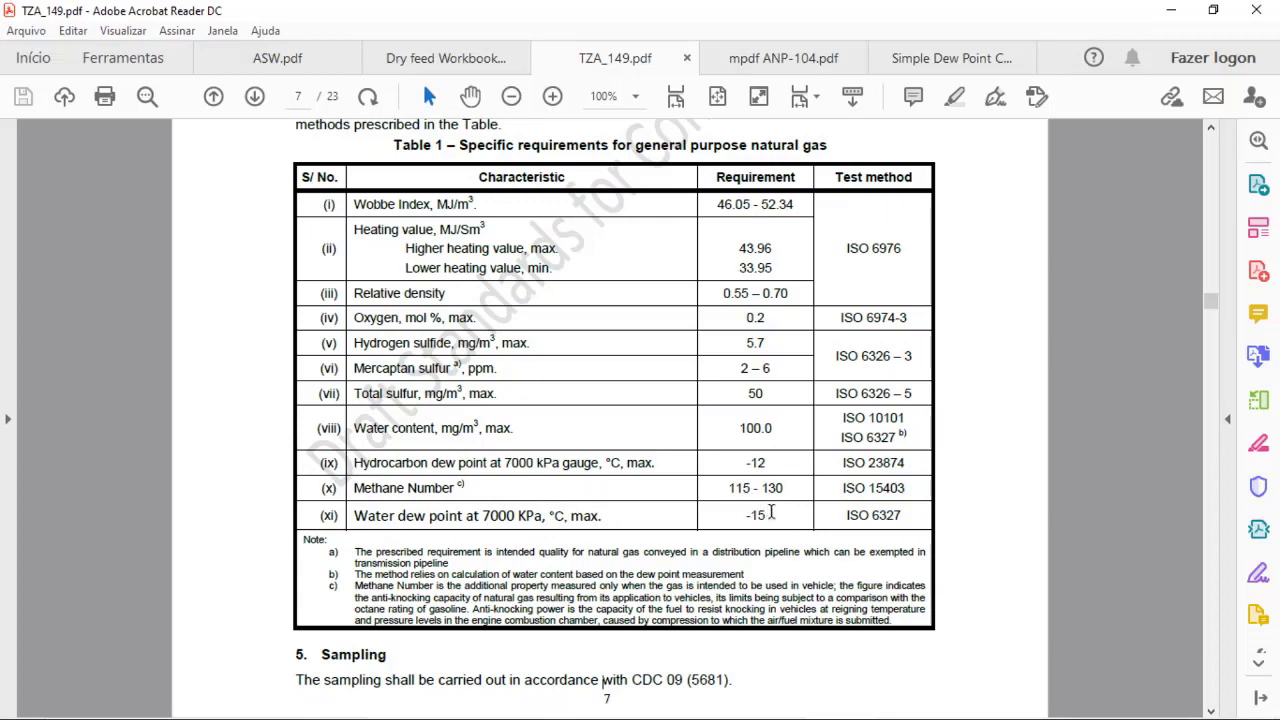
{"action": "left_click", "coordinate": [771, 513]}
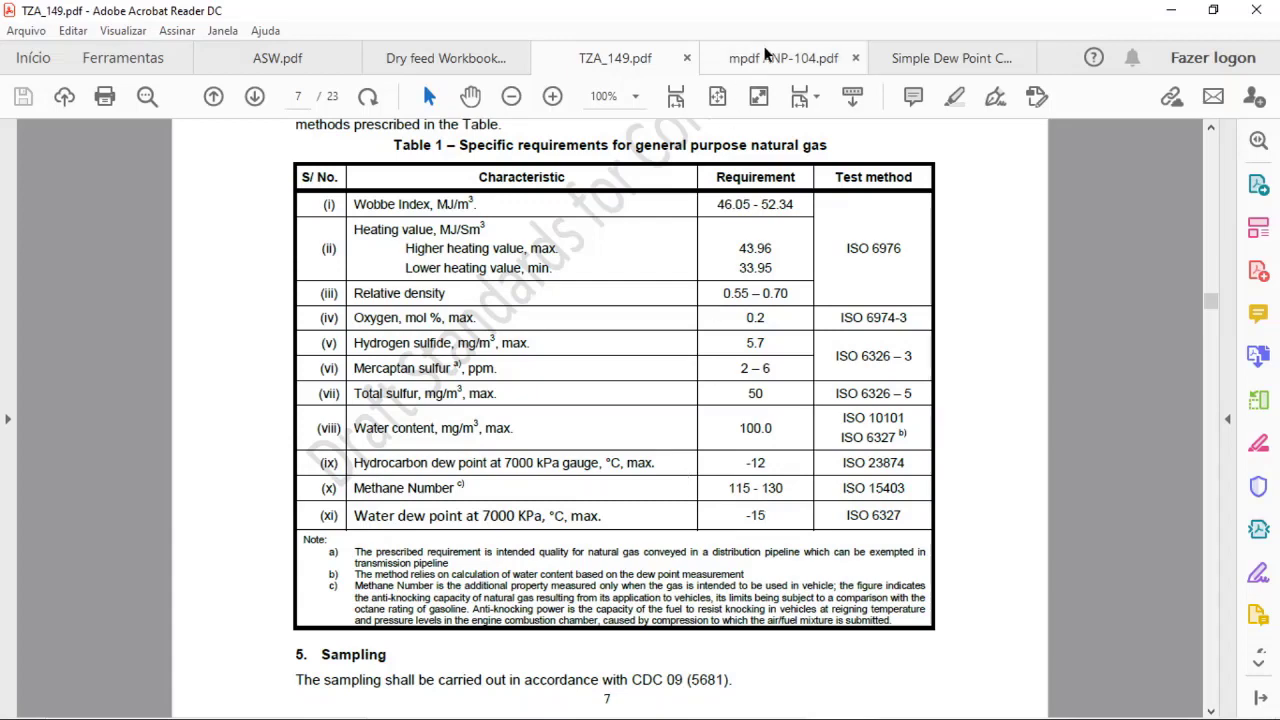
- Open mpdf ANP-104.pdf and examine the regional water dew point limits in the natural gas specification table
{"action": "left_click", "coordinate": [770, 57]}
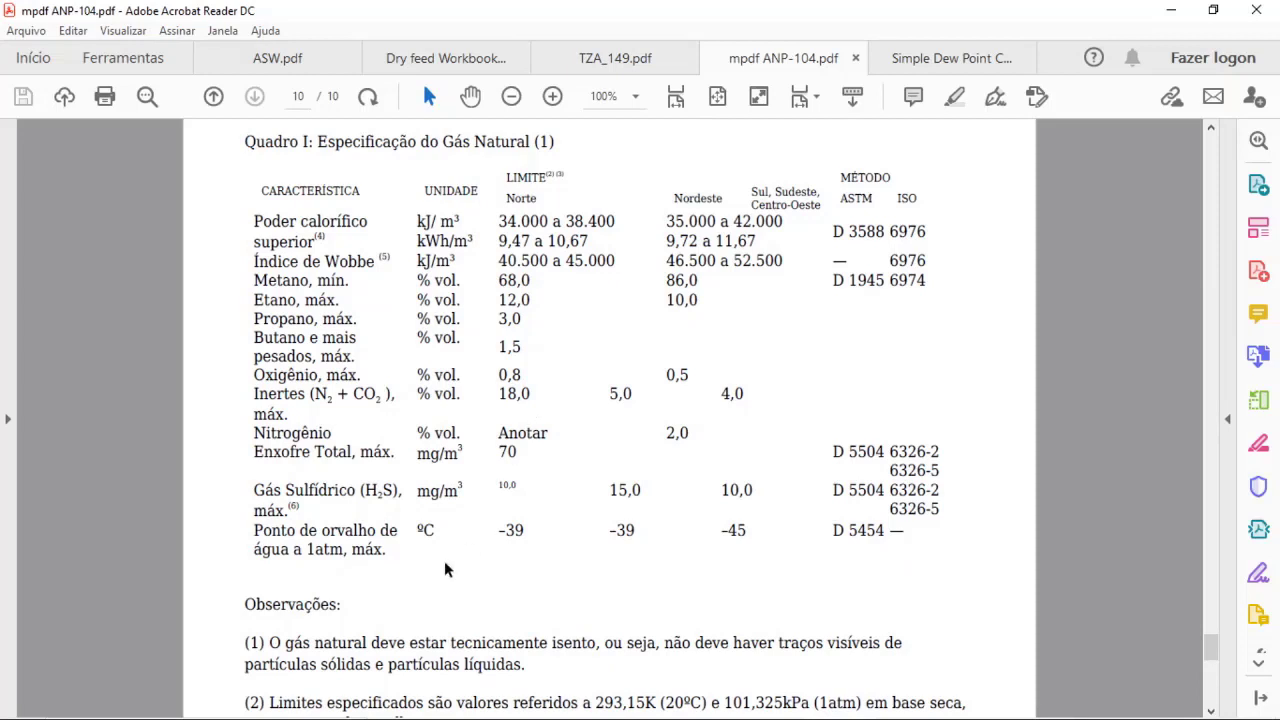
{"action": "left_click_drag", "start_coordinate": [251, 530], "coordinate": [398, 530]}
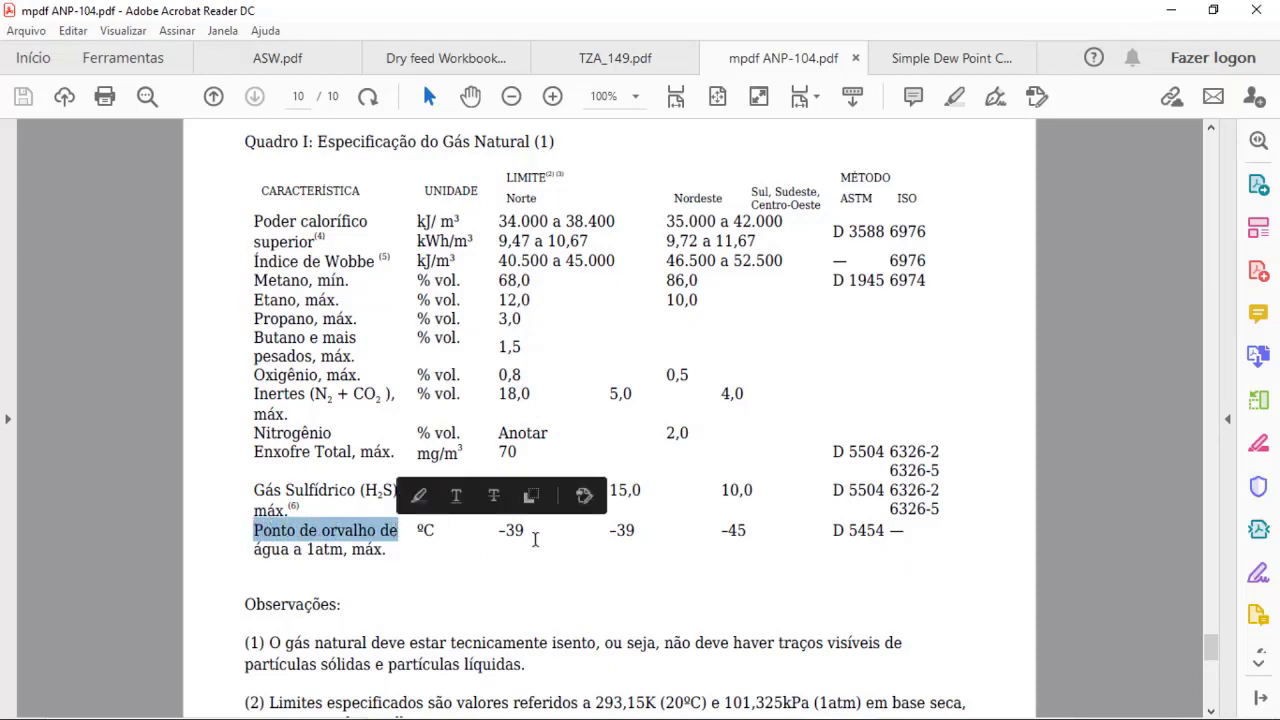
{"action": "left_click", "coordinate": [634, 530]}
{"action": "left_click_drag", "start_coordinate": [634, 530], "coordinate": [609, 531]}
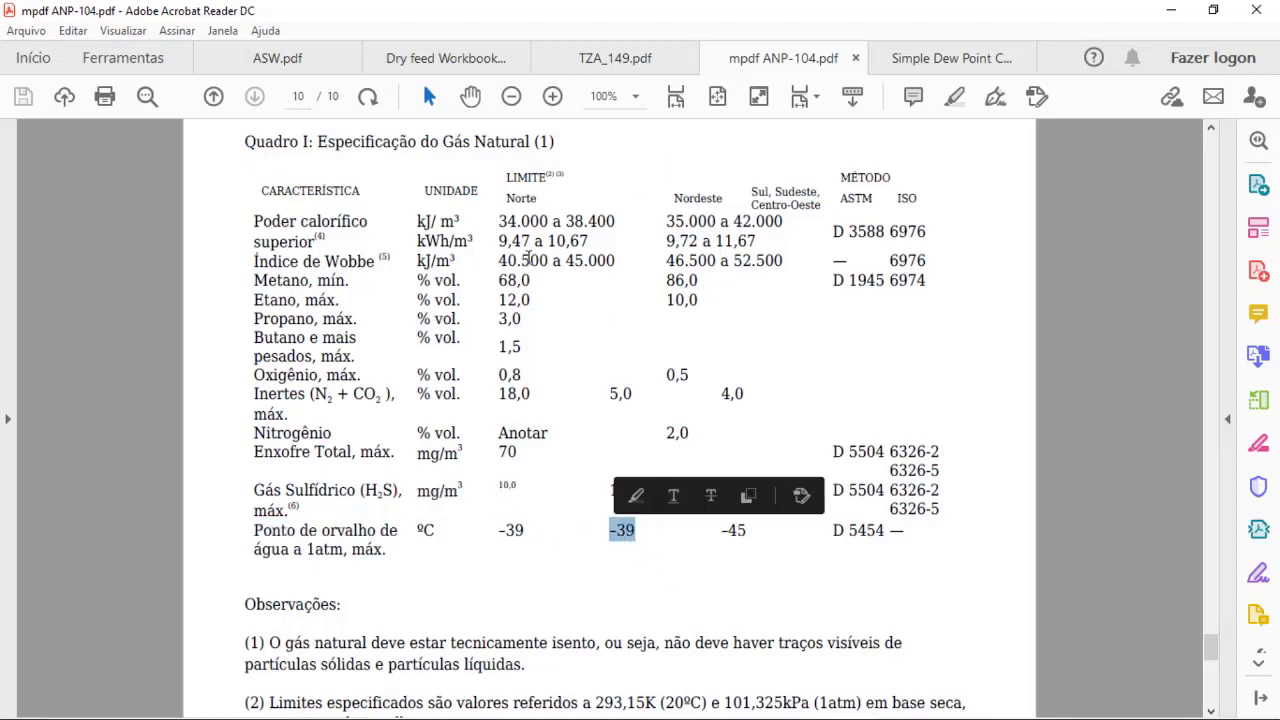
{"action": "left_click", "coordinate": [549, 489]}
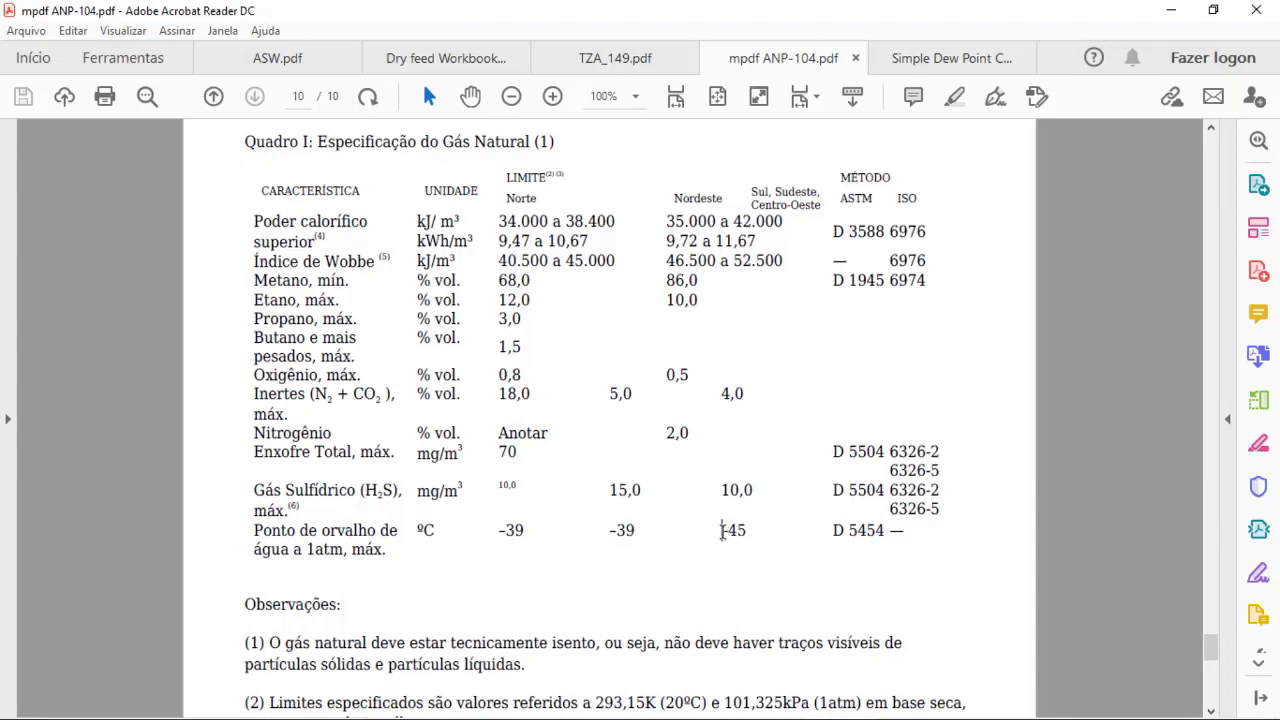
{"action": "left_click_drag", "start_coordinate": [722, 531], "coordinate": [752, 530]}
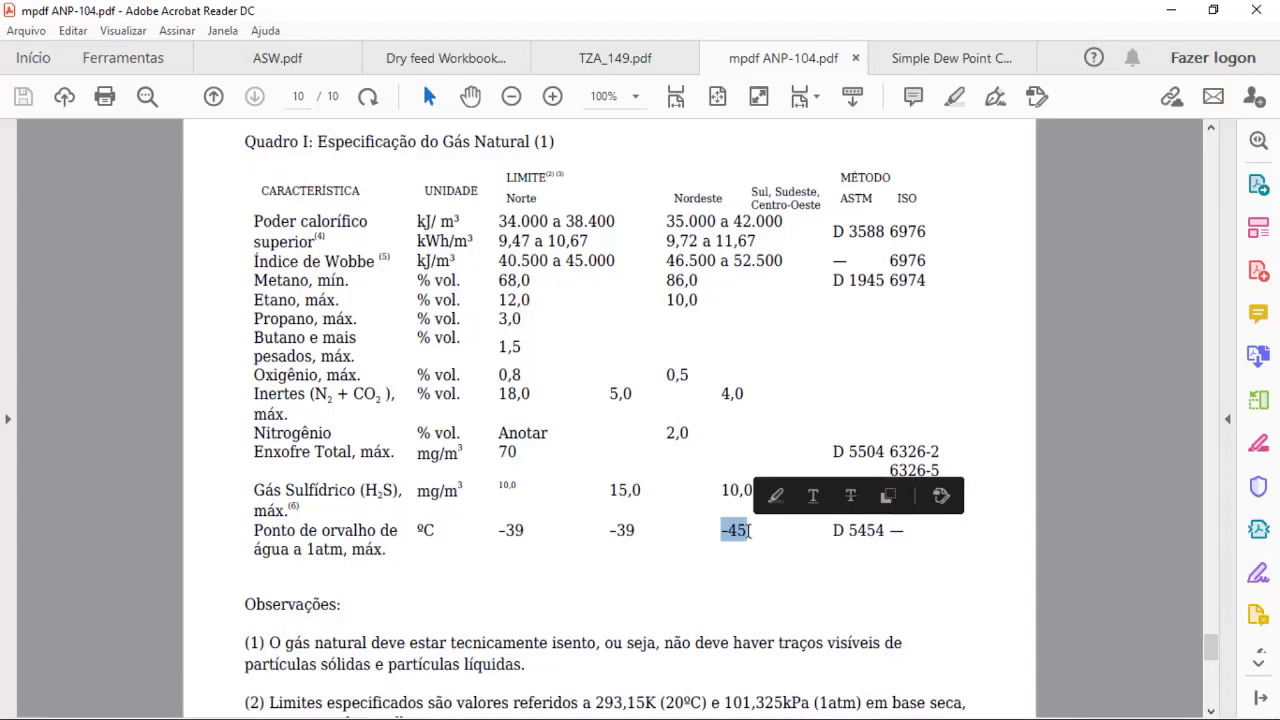
{"action": "left_click", "coordinate": [714, 570]}
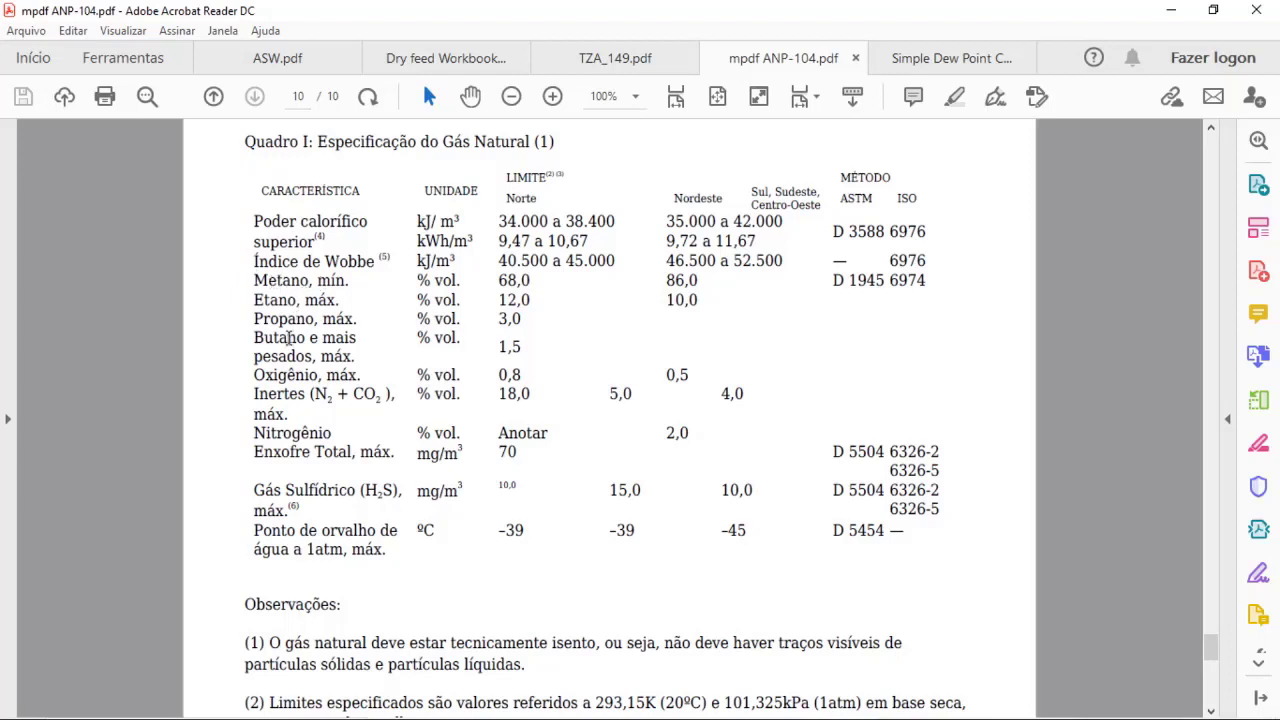
- Recheck Table 1 in TZA_149.pdf, and switch to the Photos image of the ASTM D1142 water dew point calculation
{"action": "left_click", "coordinate": [590, 60]}
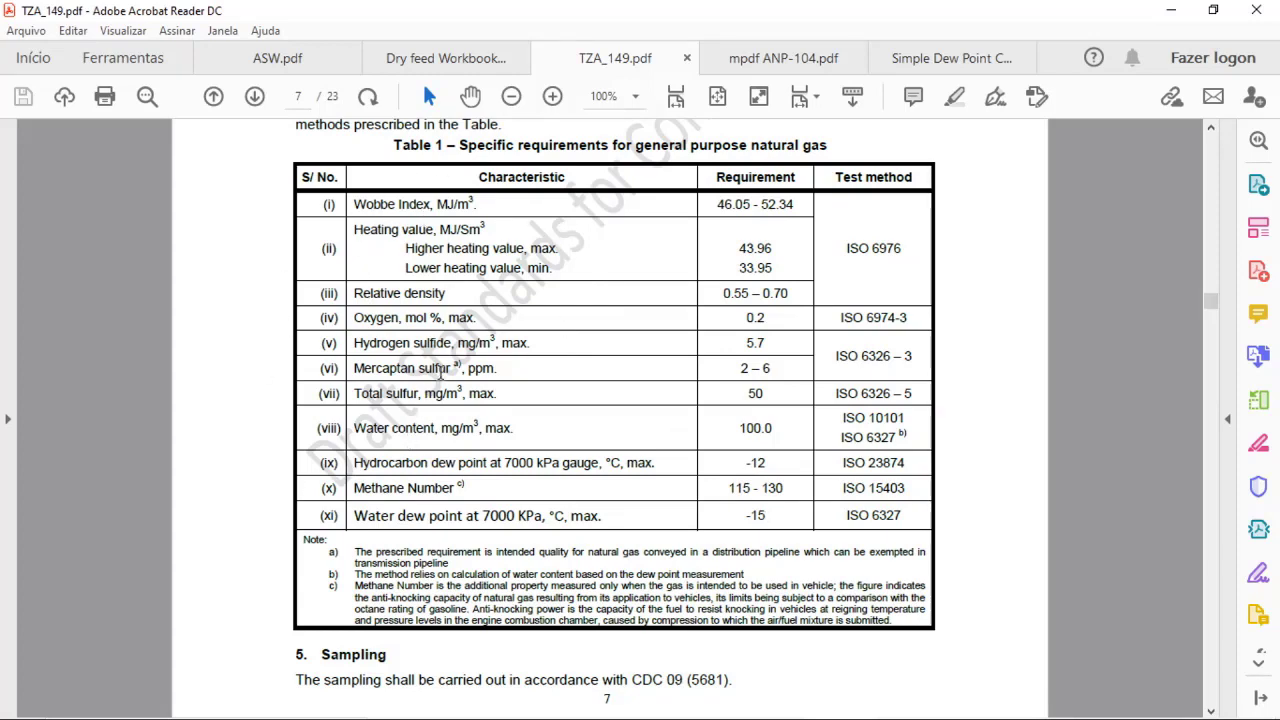
{"action": "key", "text": "alt+Tab"}
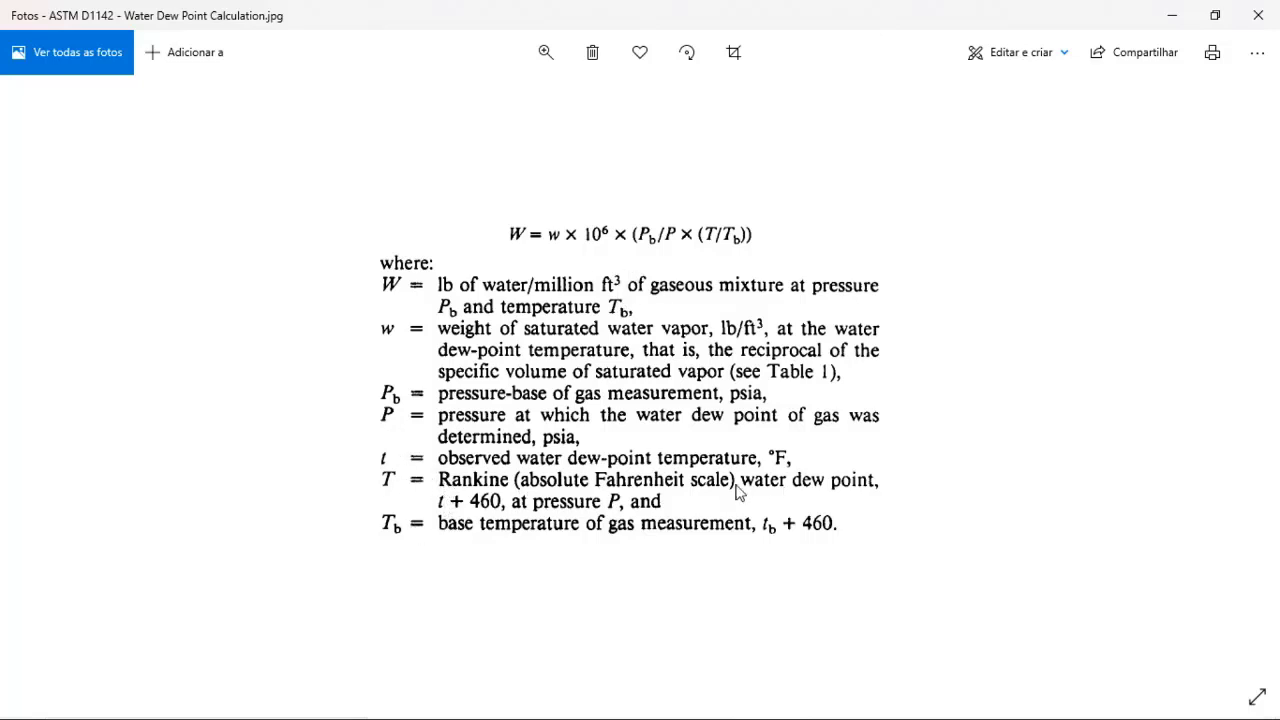
- Switch to Simple Dew Point Control HYSYS v8.6.pdf, fit whole pages in the view, and skim the simulation setup steps
{"action": "key", "text": "alt+Tab"}
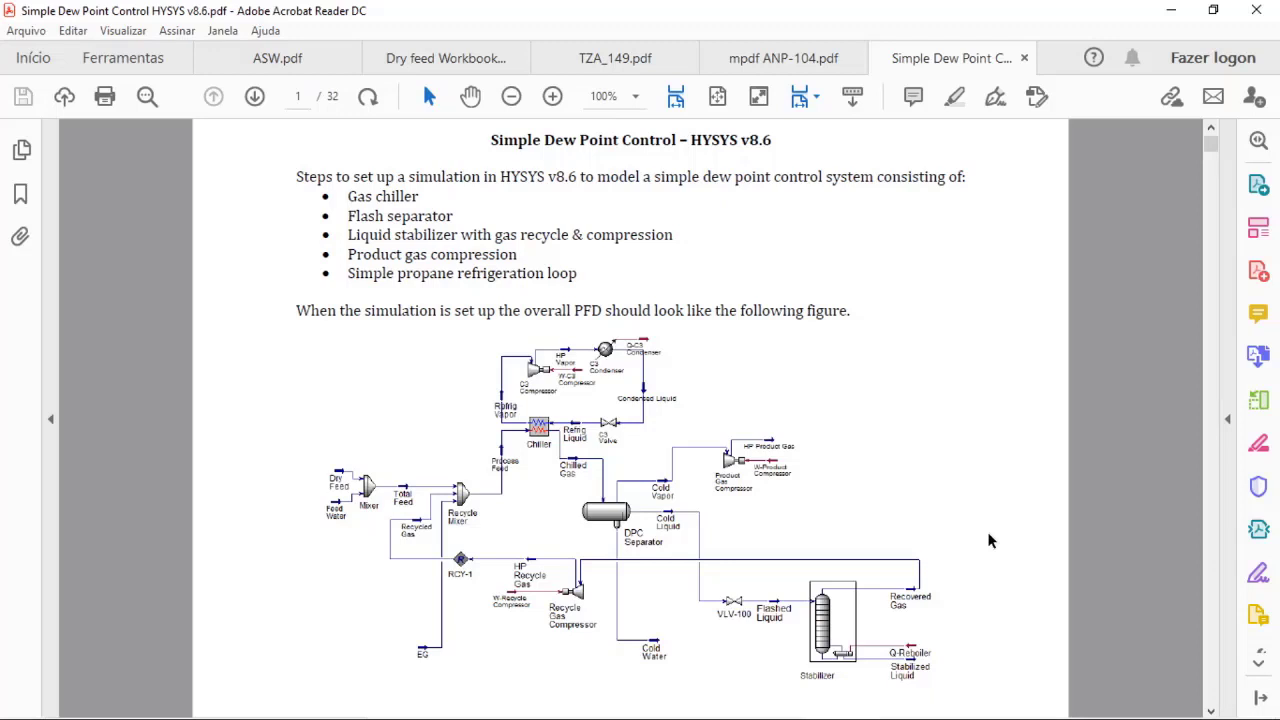
{"action": "key", "text": "ctrl+0"}
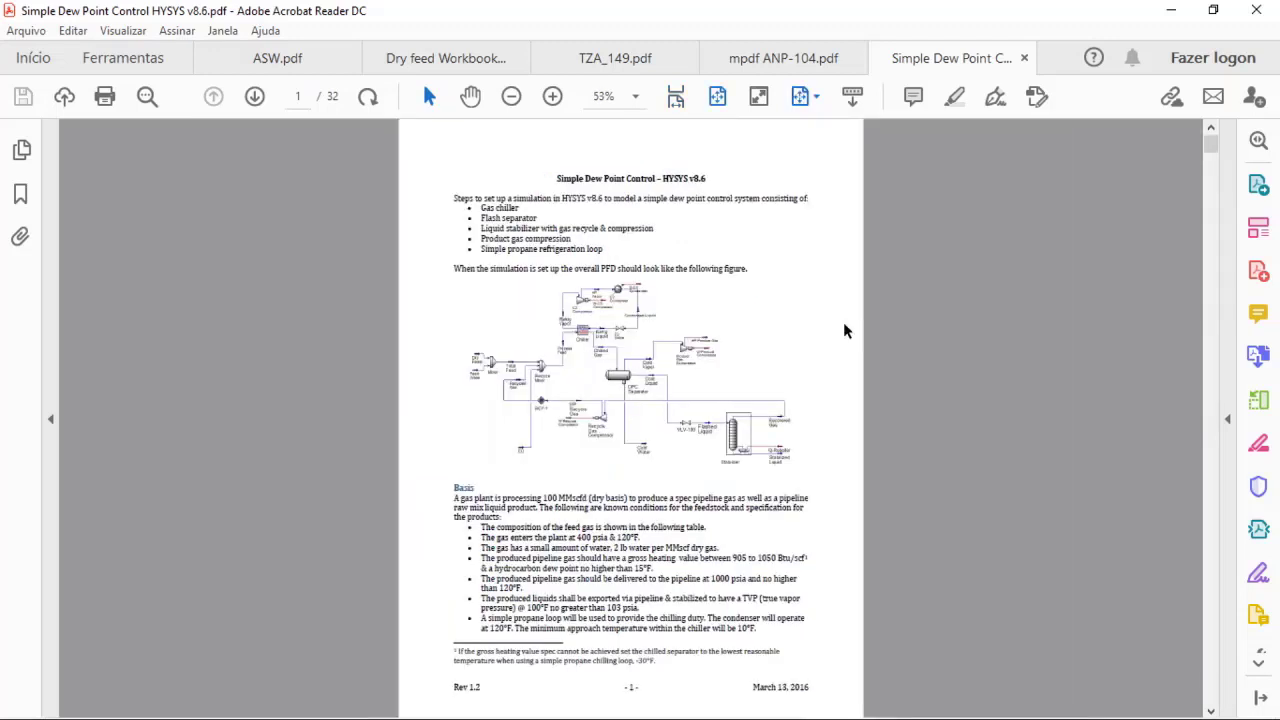
{"action": "scroll", "coordinate": [843, 330], "scroll_direction": "down", "scroll_amount": 3}
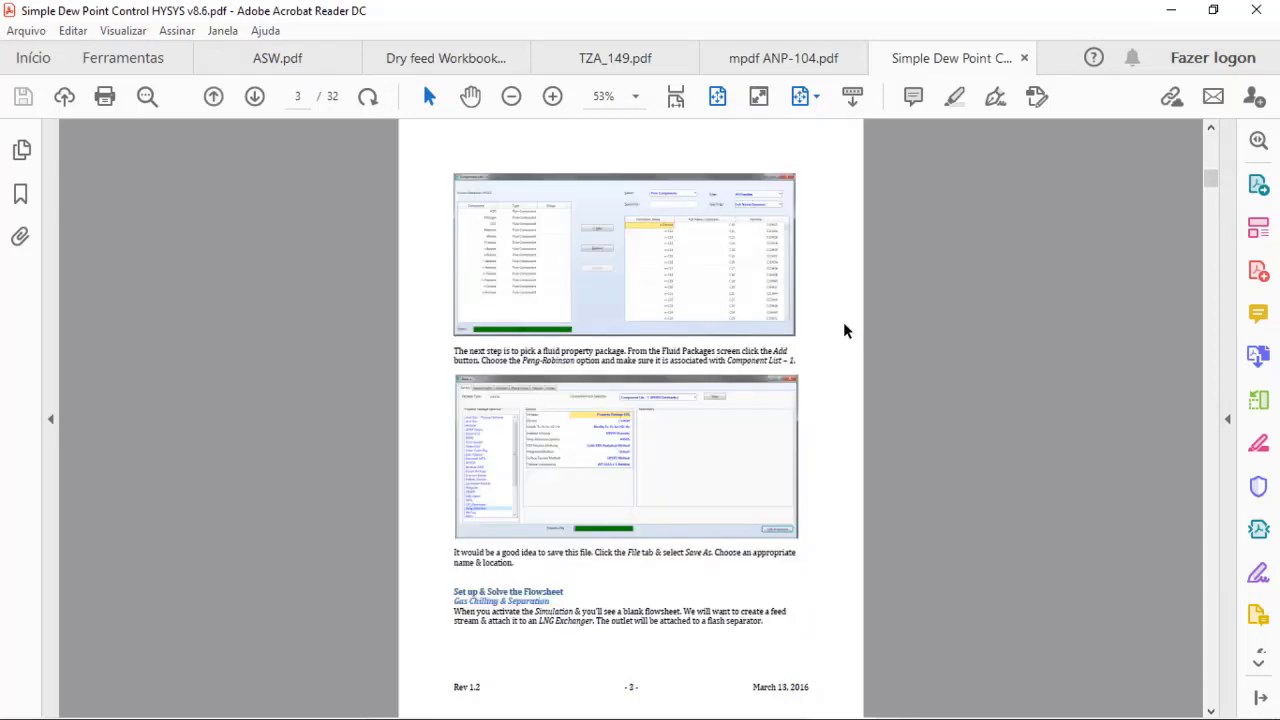
{"action": "scroll", "coordinate": [843, 330], "scroll_direction": "down", "scroll_amount": 6}
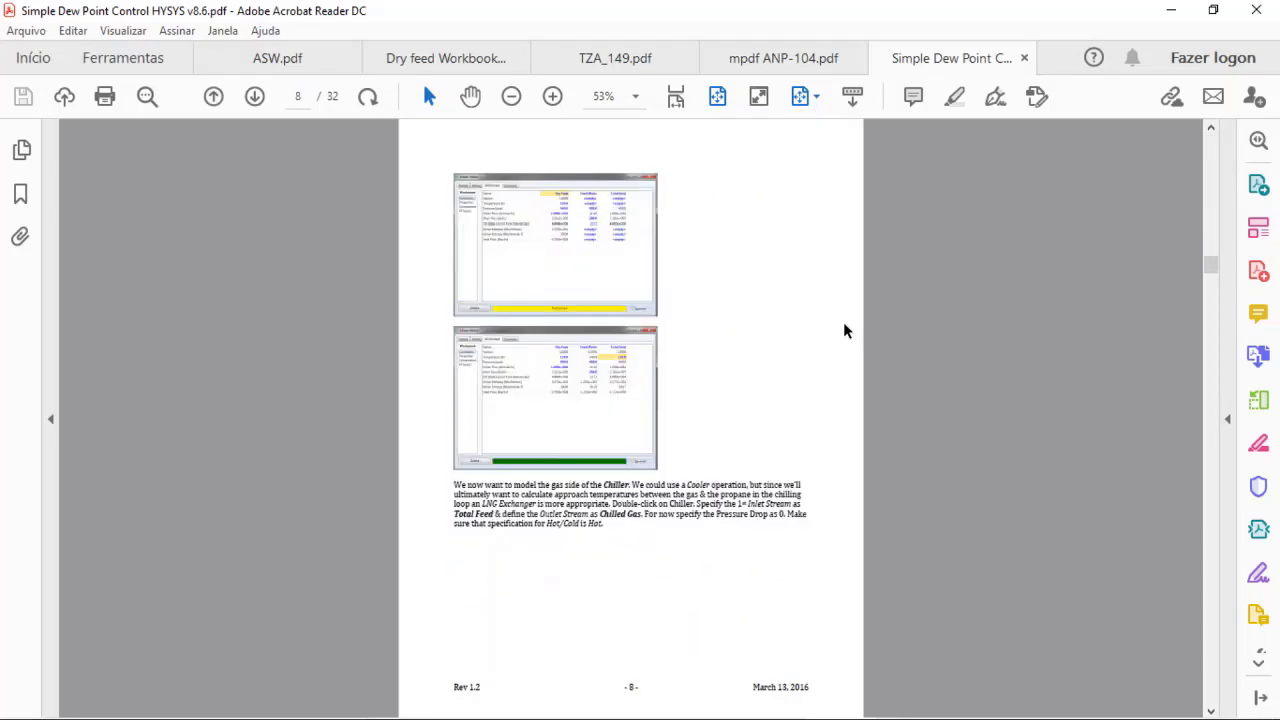
{"action": "scroll", "coordinate": [843, 322], "scroll_direction": "down", "scroll_amount": 2}
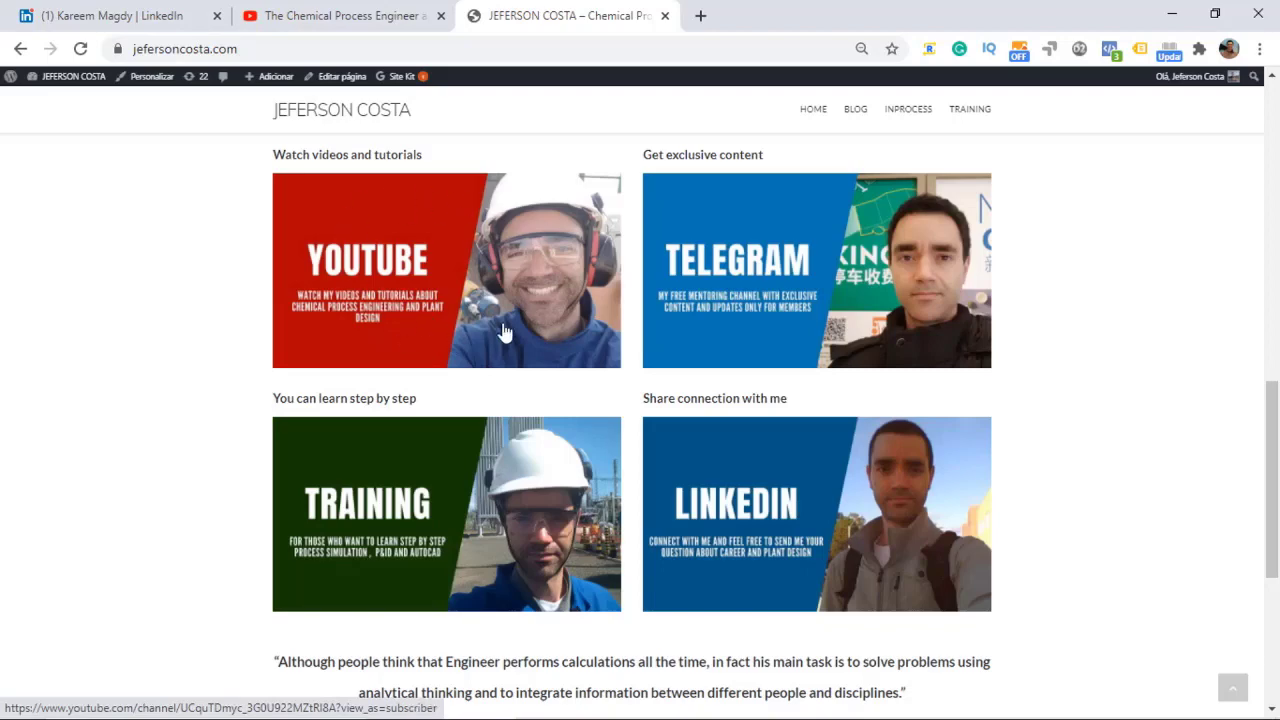
- Look through the training, social channel and blog sections of the website's home page
{"action": "scroll", "coordinate": [1104, 404], "scroll_direction": "down", "scroll_amount": 2}
{"action": "scroll", "coordinate": [1104, 404], "scroll_direction": "down", "scroll_amount": 2}
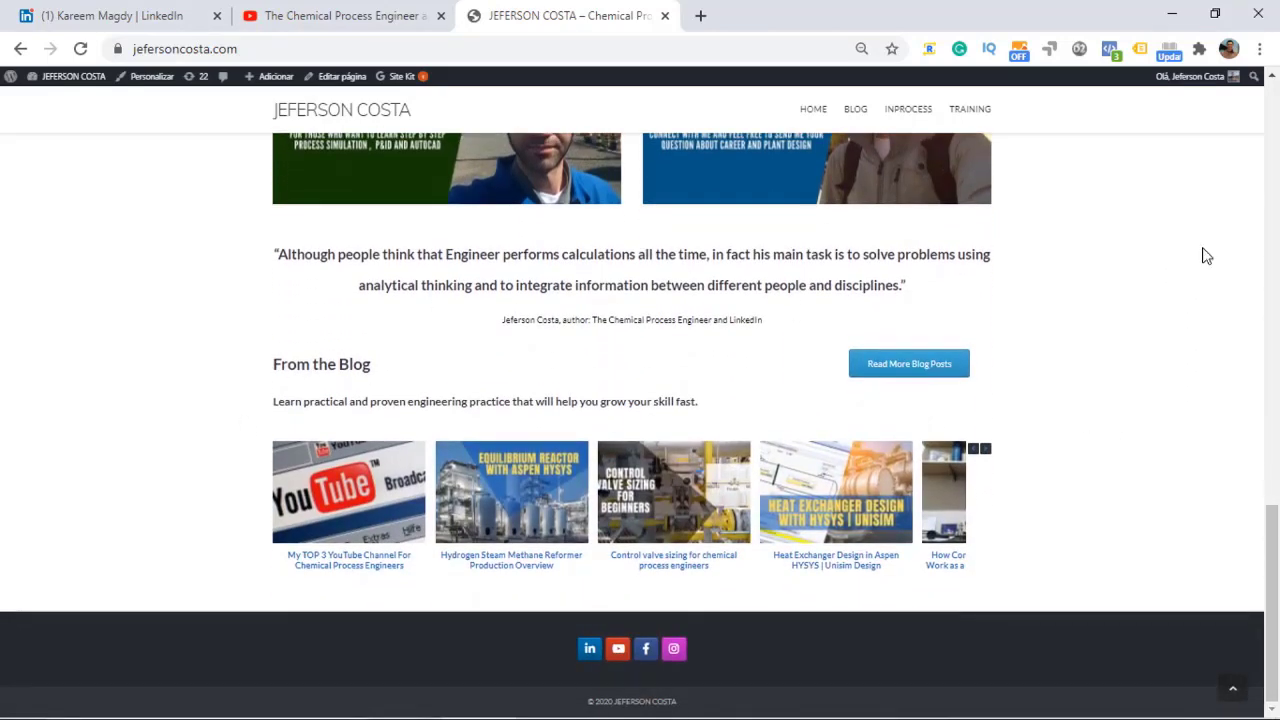
{"action": "scroll", "coordinate": [1206, 256], "scroll_direction": "up", "scroll_amount": 5}
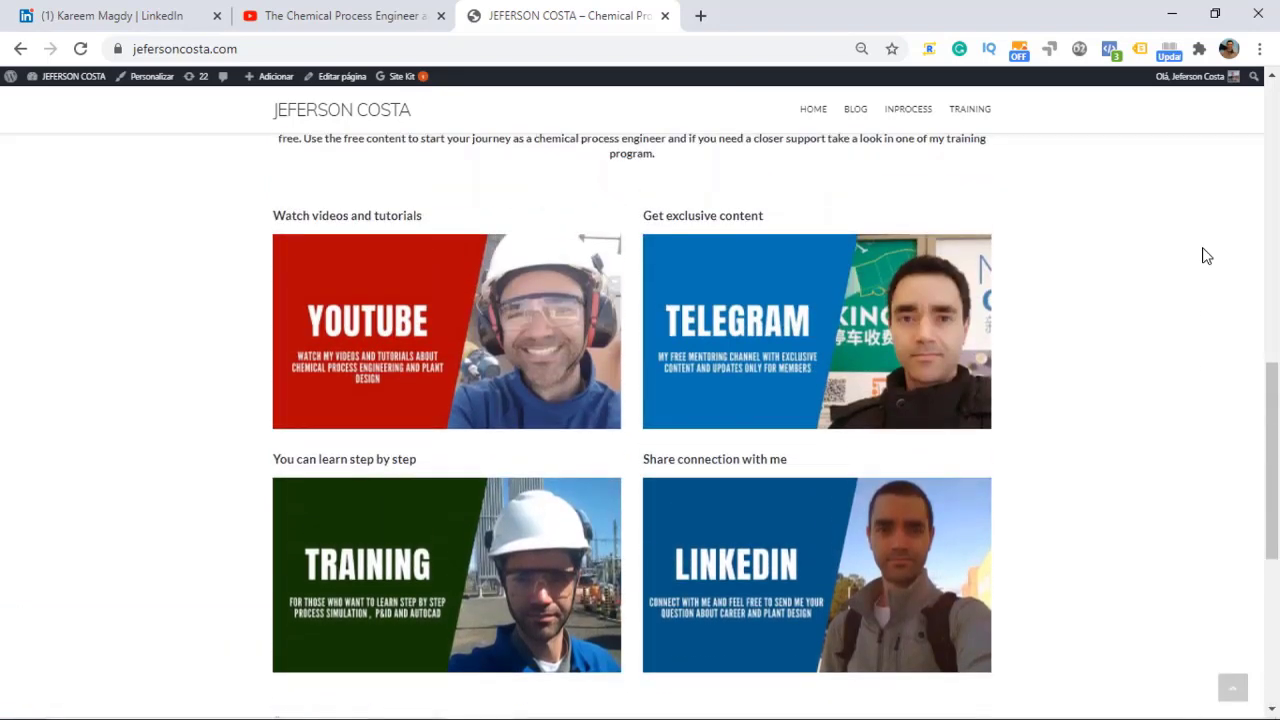
{"action": "scroll", "coordinate": [1148, 398], "scroll_direction": "down", "scroll_amount": 1}
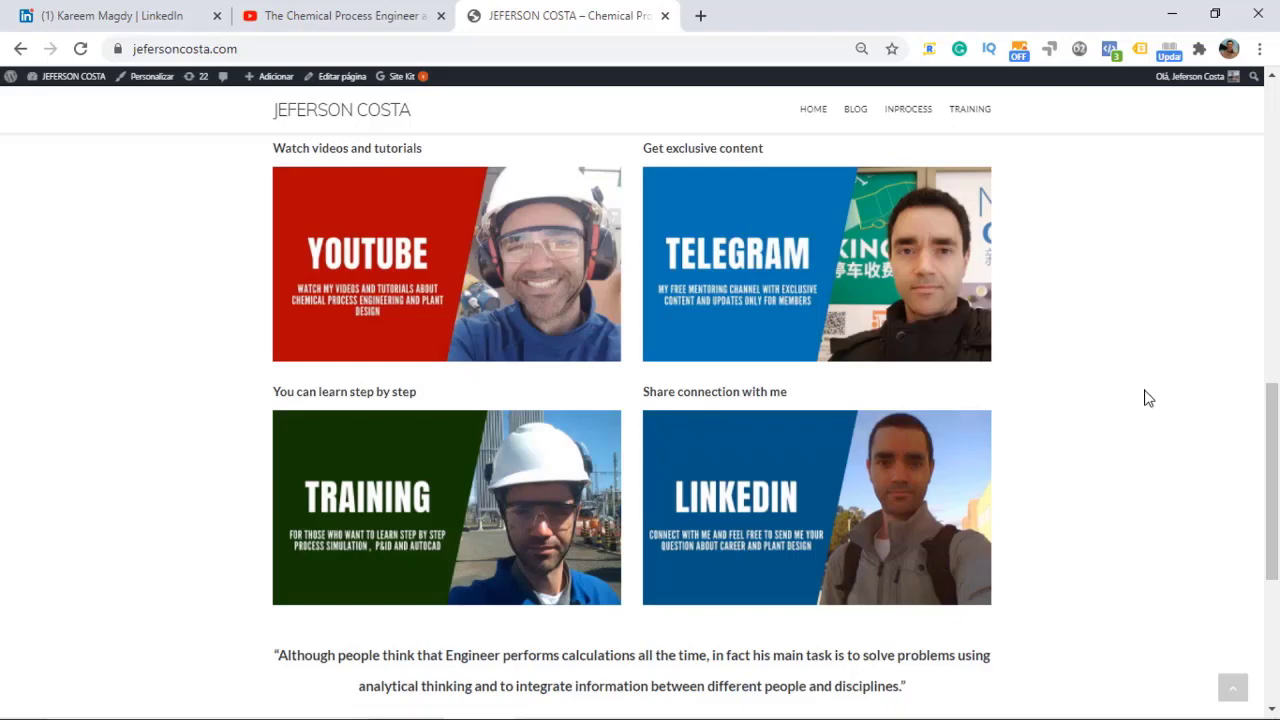